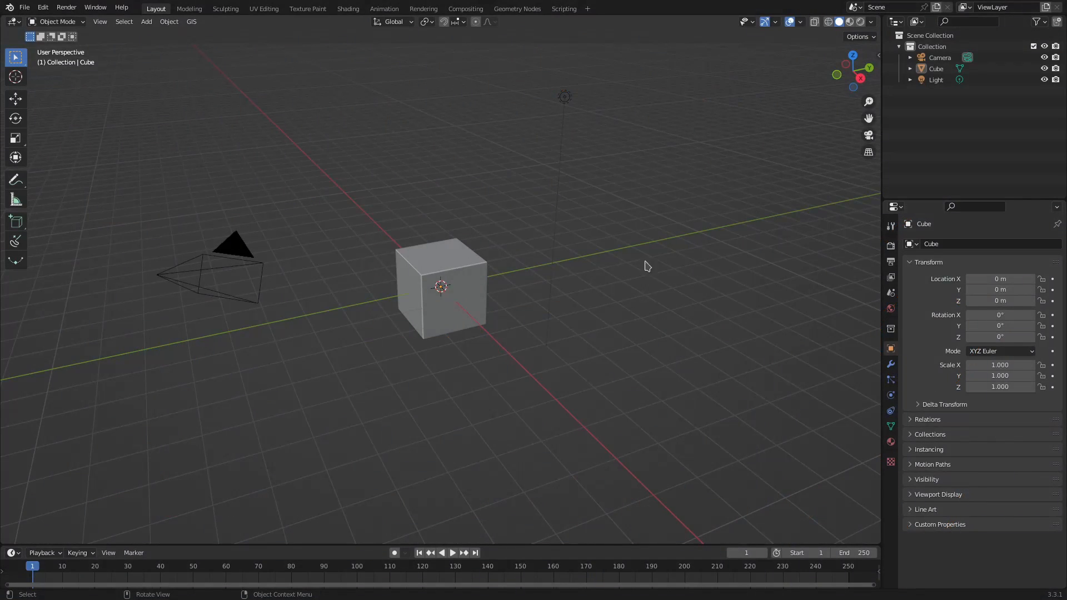
Create a new geometry node tree on the cube, feed a Curve Line node into the Group Output, and move Group Input aside
click(514, 10)
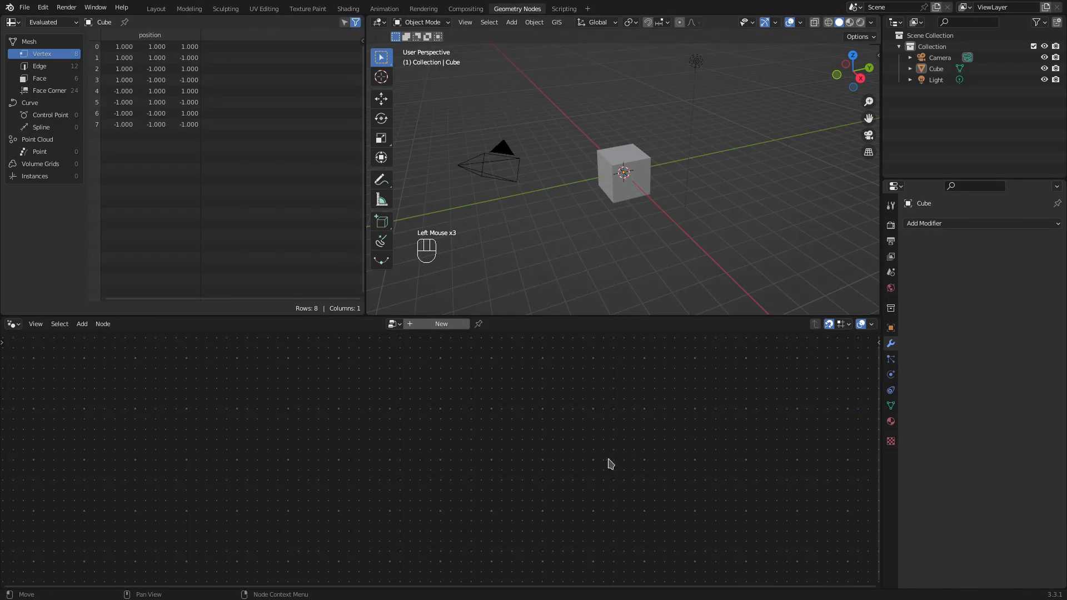
click(444, 324)
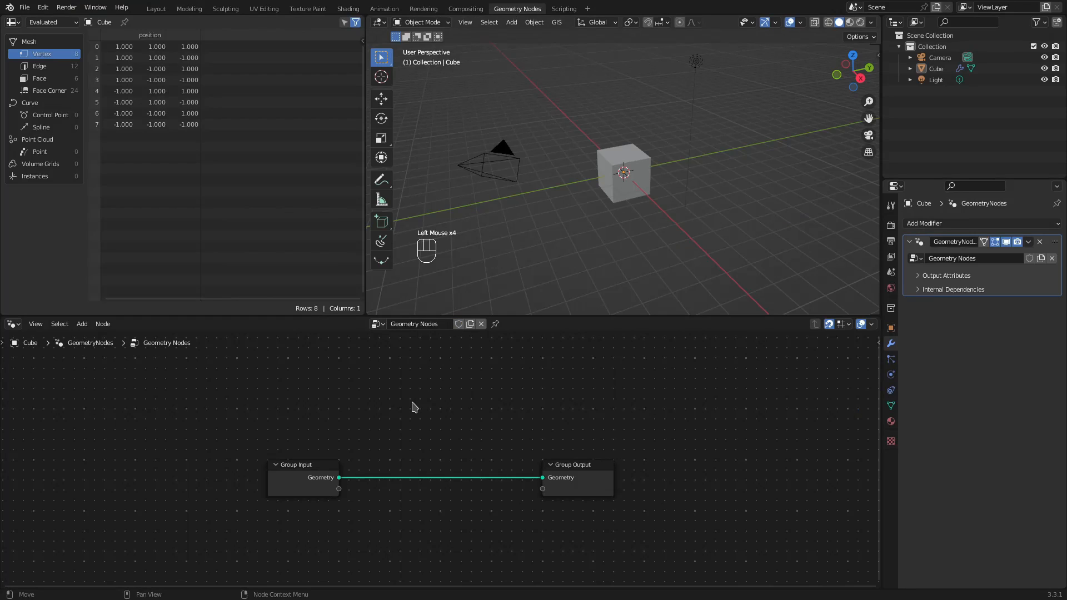
key(shift+a)
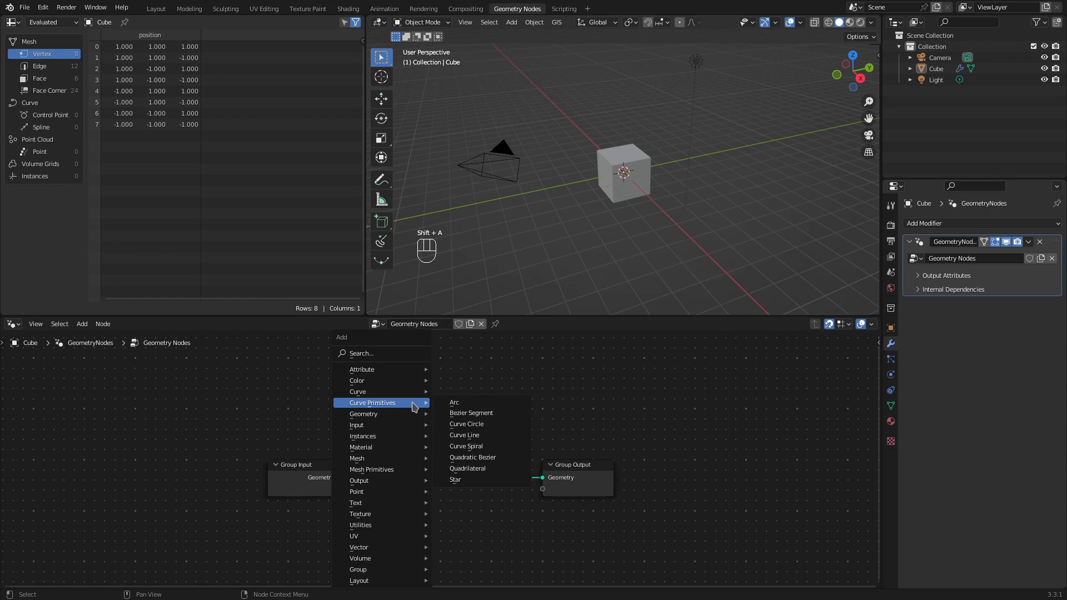
click(465, 435)
click(391, 415)
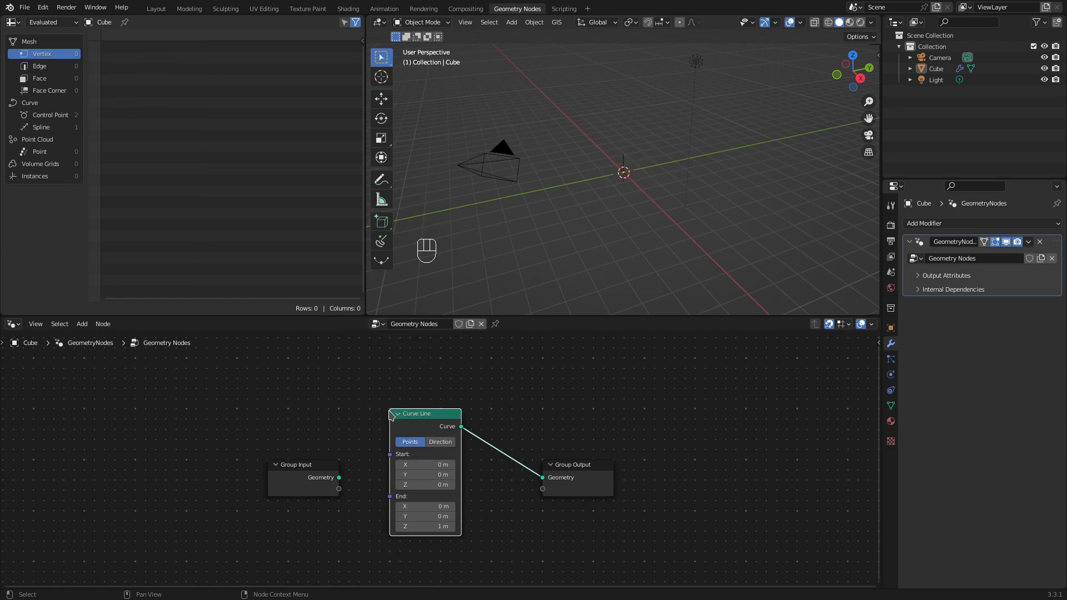
drag(310, 479, 159, 439)
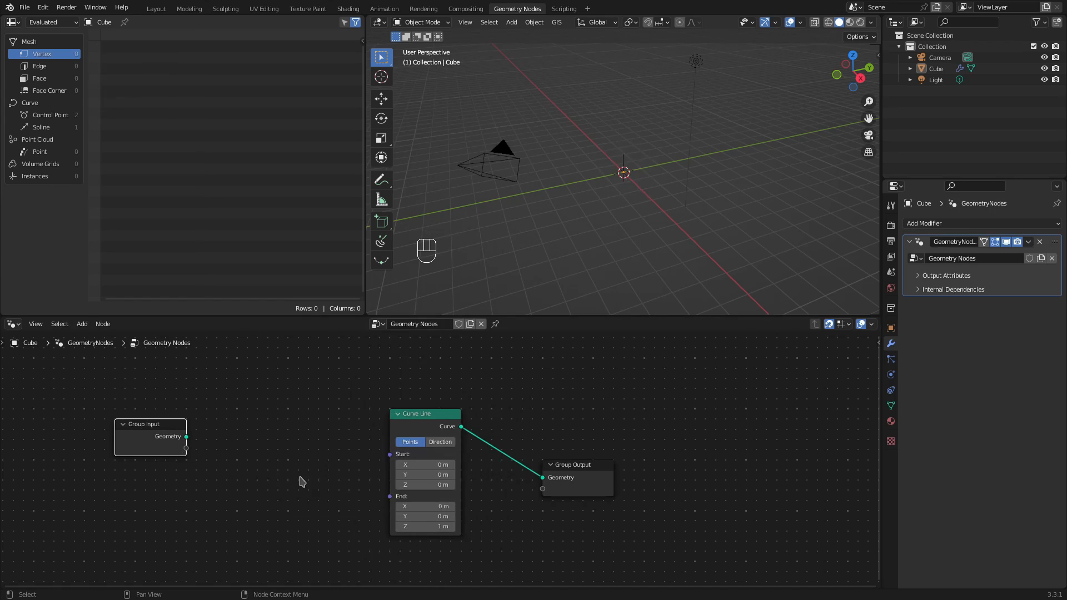
Drive the Curve Line's End with a Combine XYZ node and expose its X value through the Group Input
drag(389, 496, 314, 459)
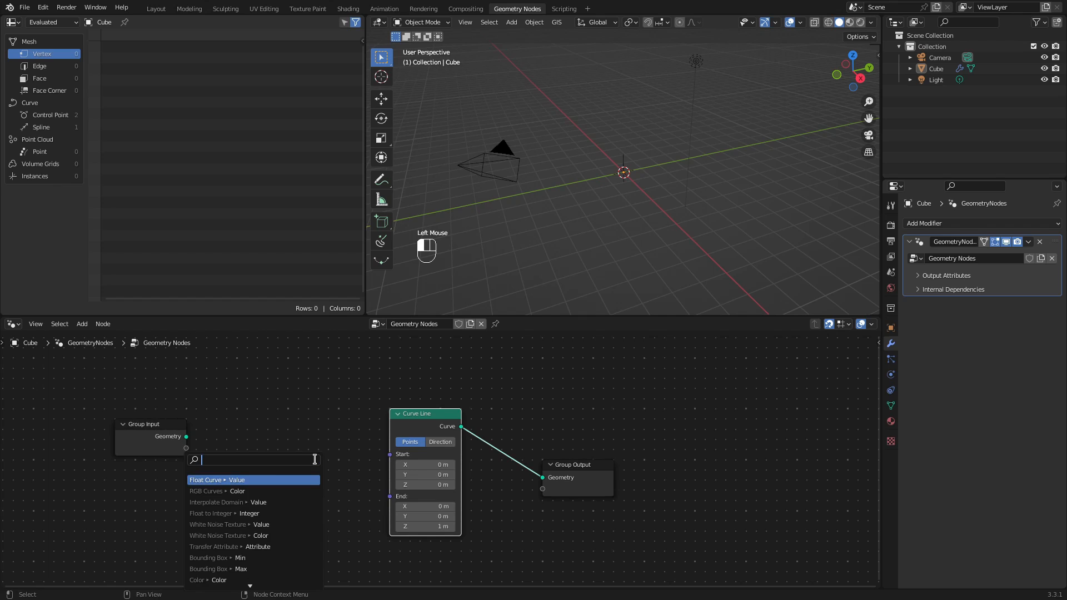
text(com)
click(233, 535)
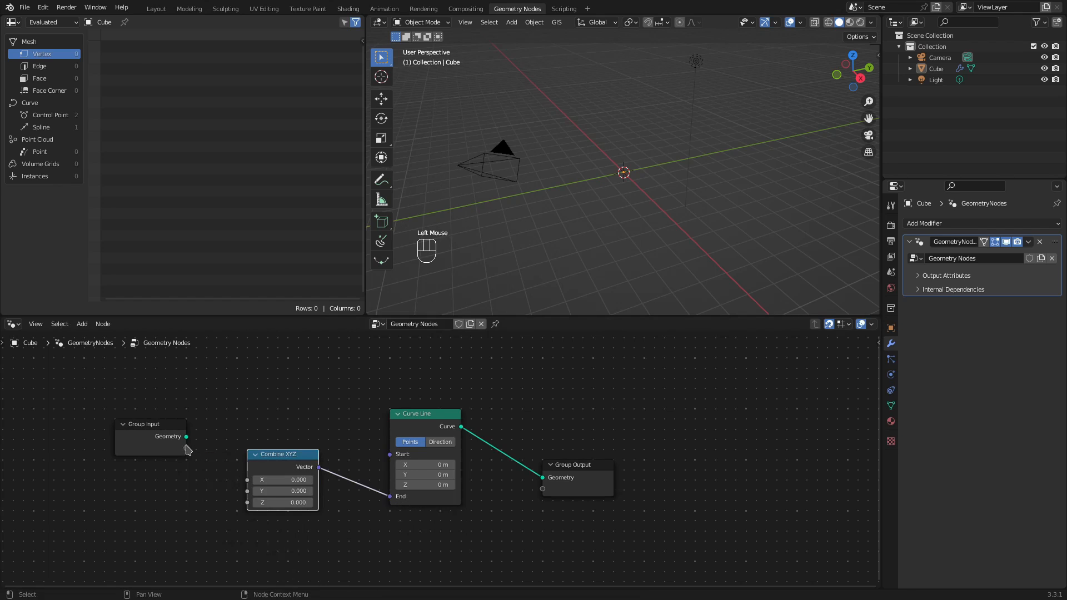
drag(186, 448, 249, 482)
Rename the X group input to Length
key(n)
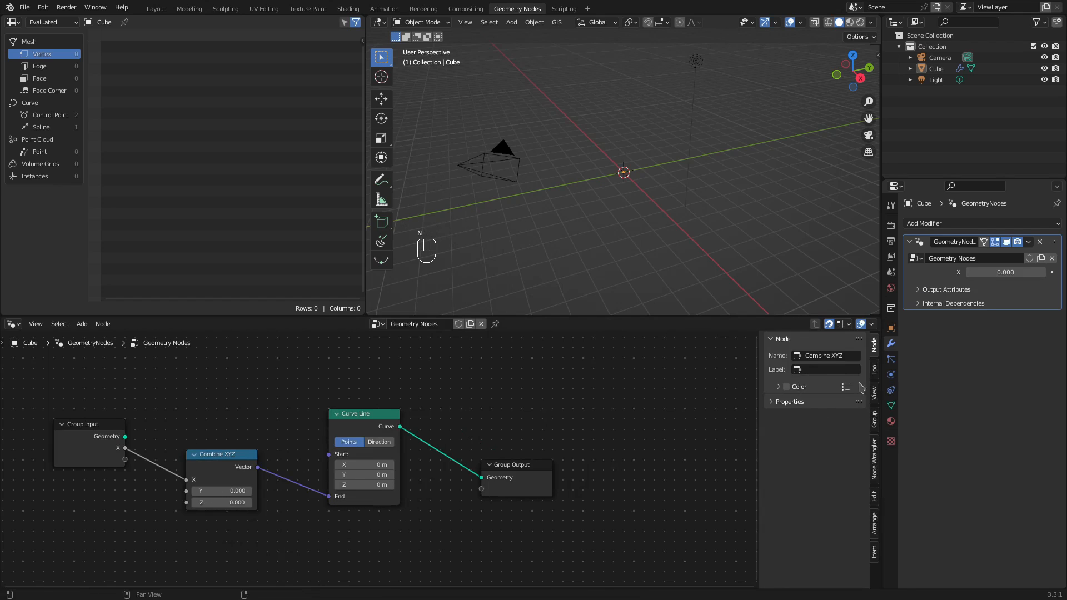
click(877, 420)
click(790, 370)
click(820, 437)
text(Le)
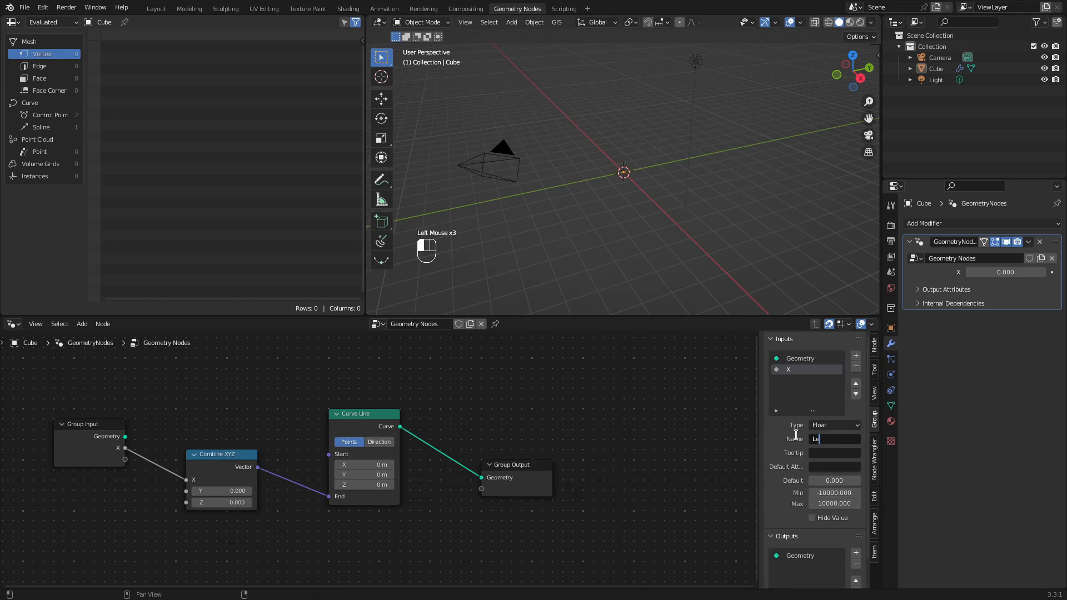
text(ngth)
key(Return)
Tidy the Combine XYZ and Curve Line nodes closer together and move Group Output away to free up space
drag(239, 461, 208, 421)
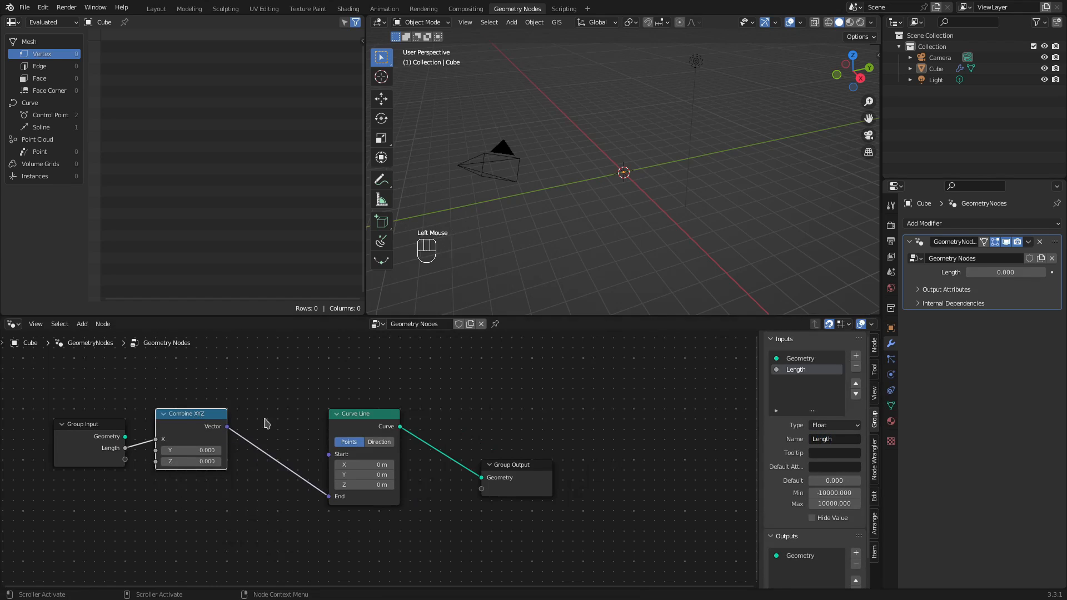
drag(342, 417, 290, 397)
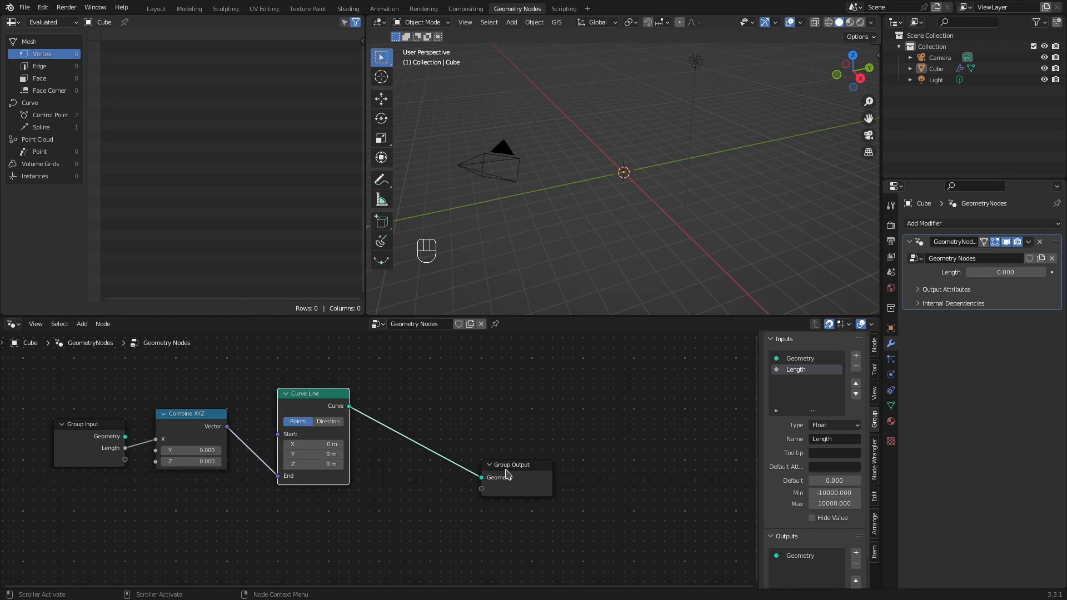
drag(506, 473, 609, 431)
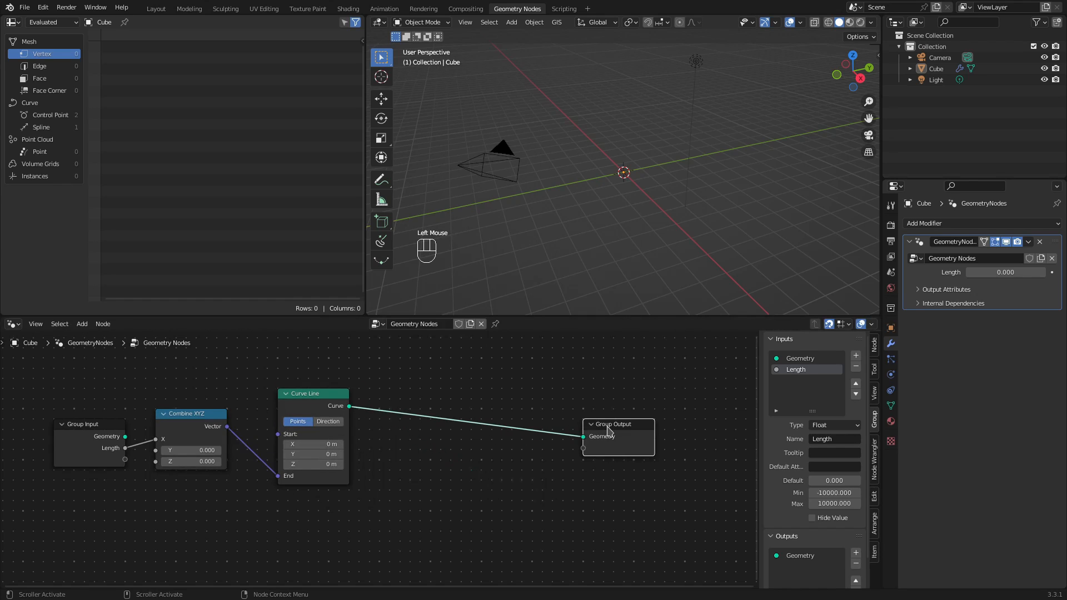
Add a Position node below the Curve Line and connect it to a new Separate XYZ node
key(shift+a)
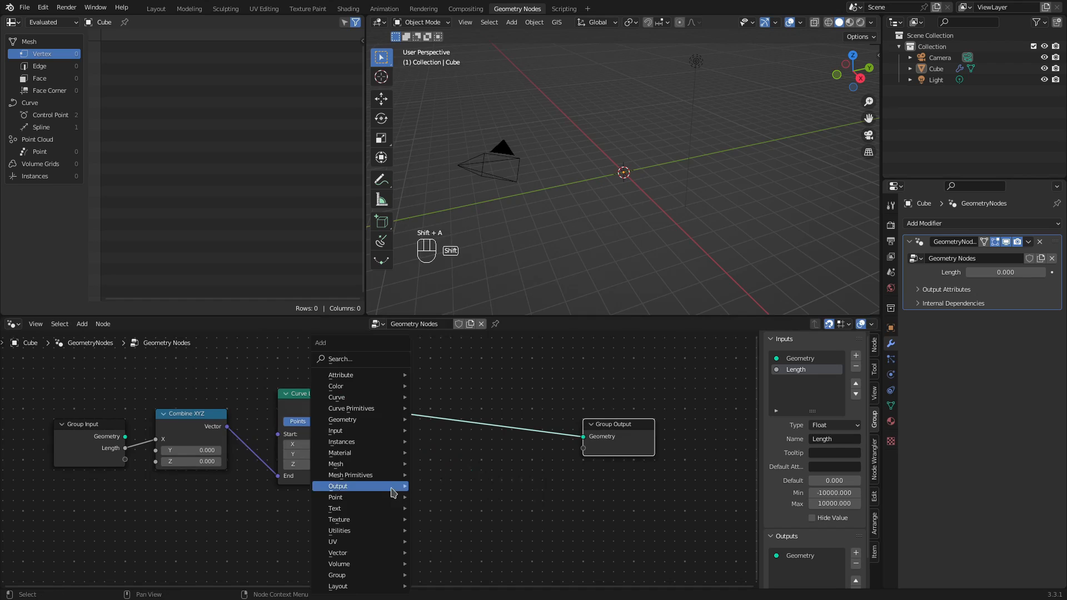
mouse_move(393, 492)
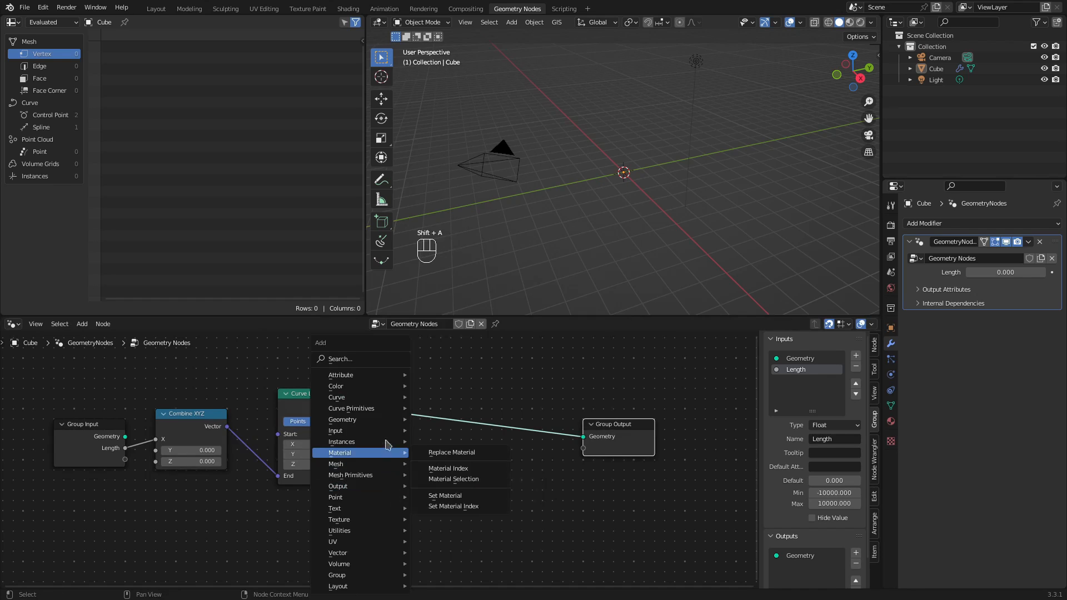
mouse_move(389, 432)
click(439, 408)
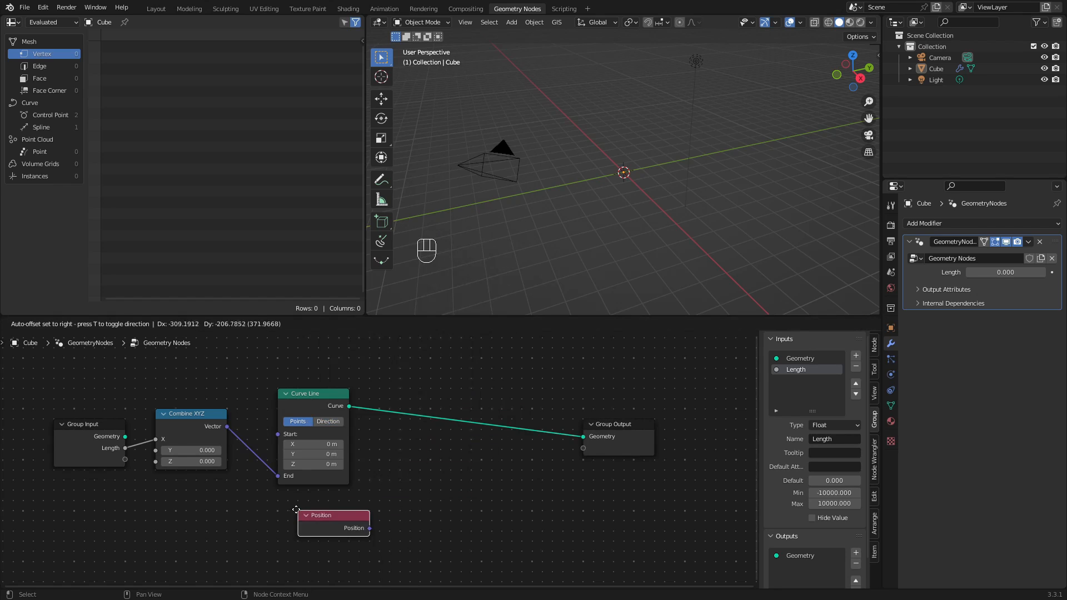
click(355, 527)
drag(357, 528, 377, 506)
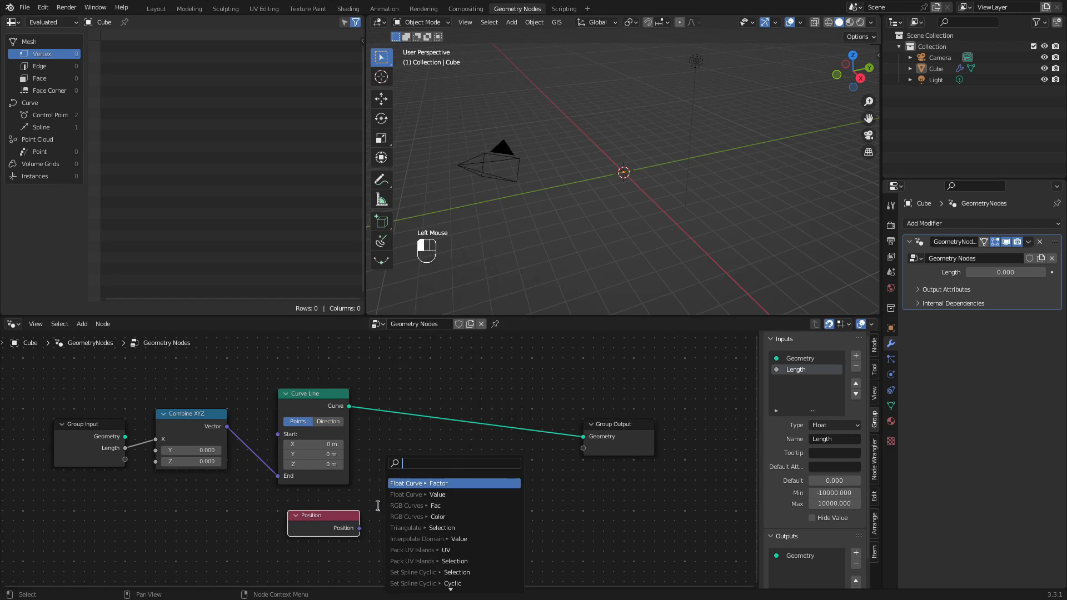
text(sep)
key(Return)
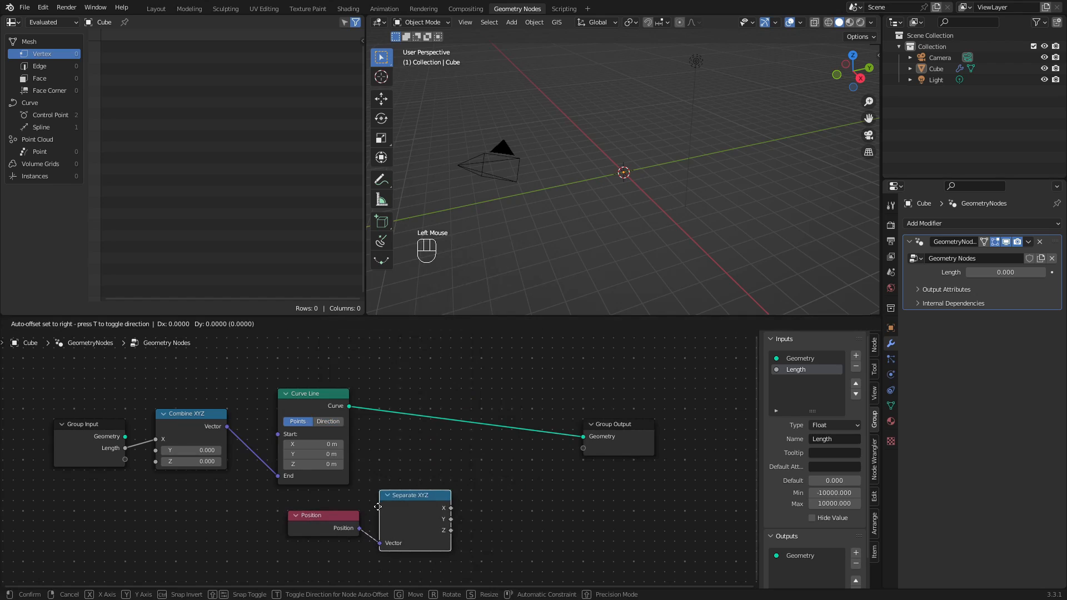
click(380, 493)
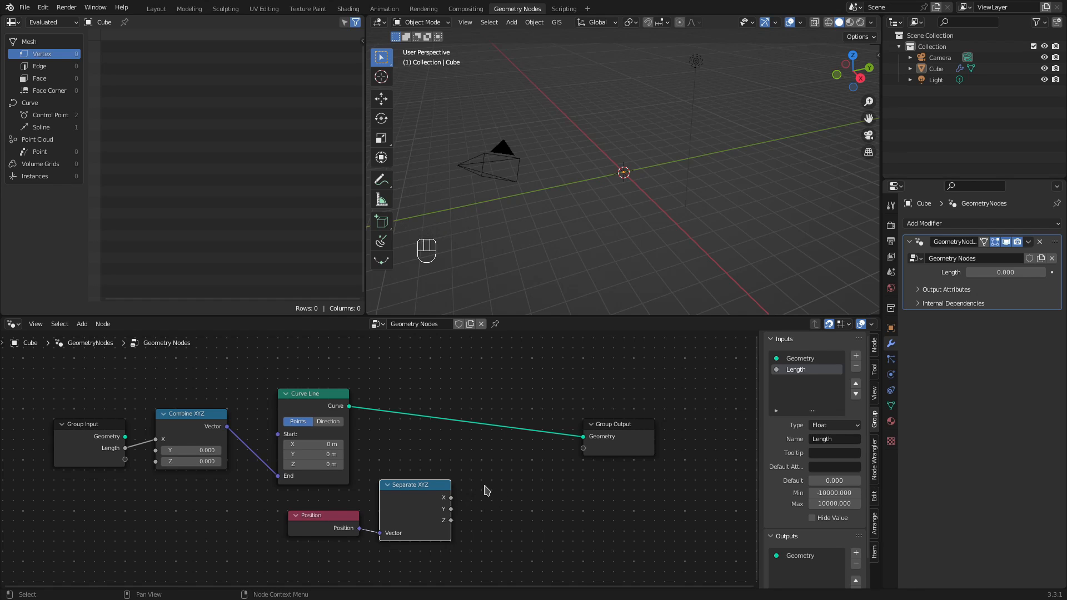
Add a second Combine XYZ node and connect the Separate XYZ node's X and Z outputs to its X and Z inputs
middle_drag(442, 500, 358, 442)
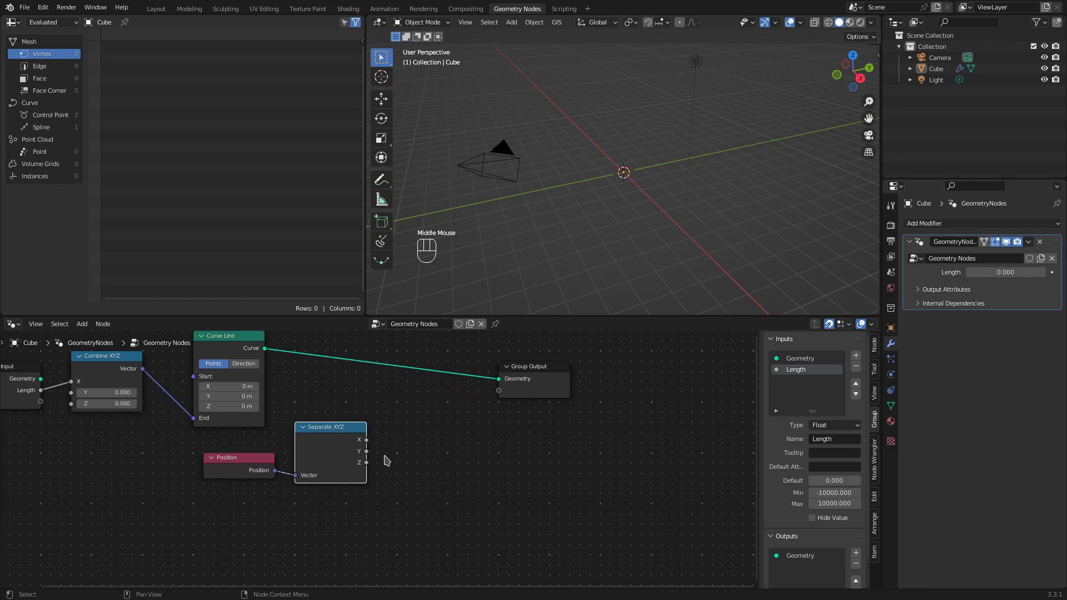
drag(553, 369, 694, 382)
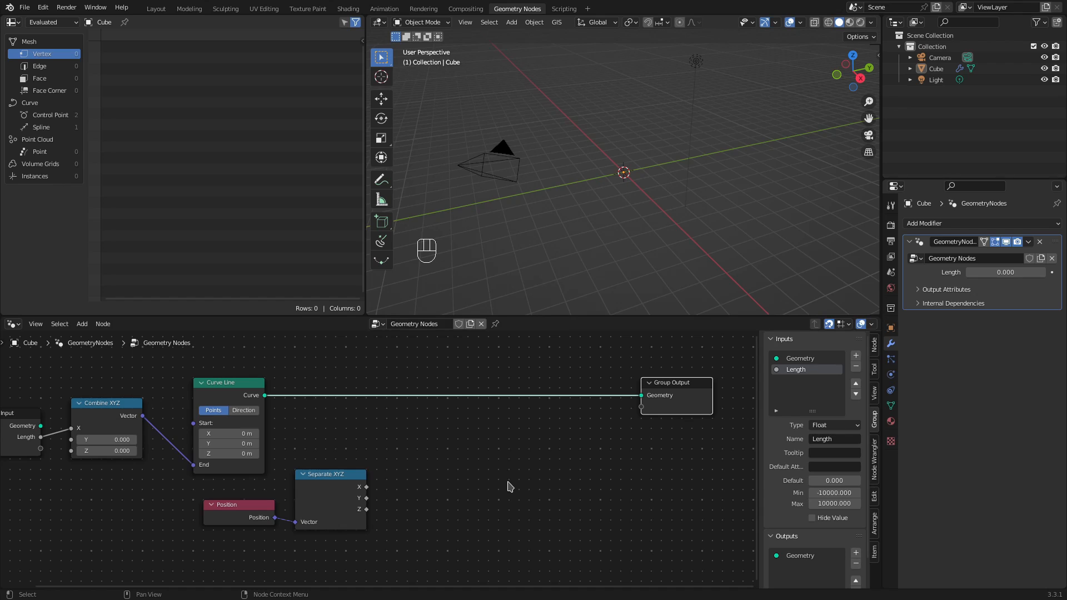
key(shift+a)
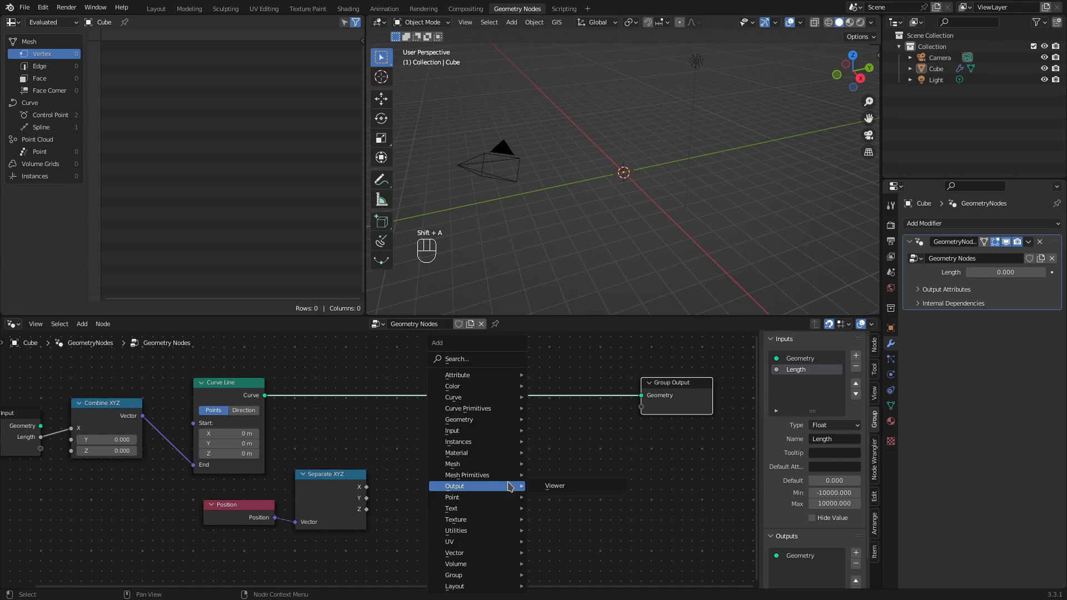
click(513, 355)
text(combine xyz)
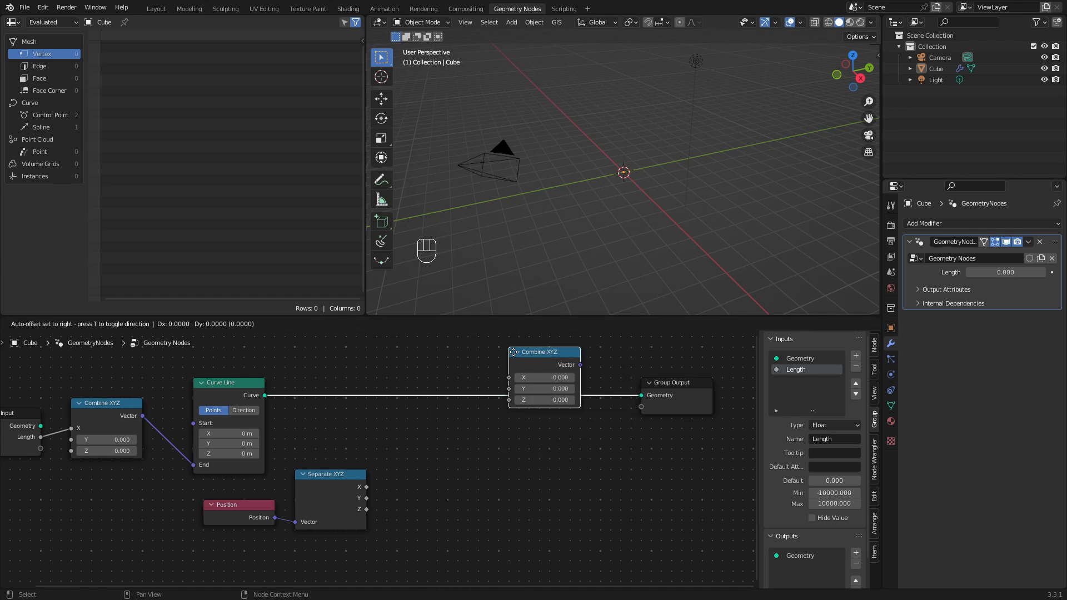
key(Return)
click(595, 449)
middle_drag(508, 477, 446, 478)
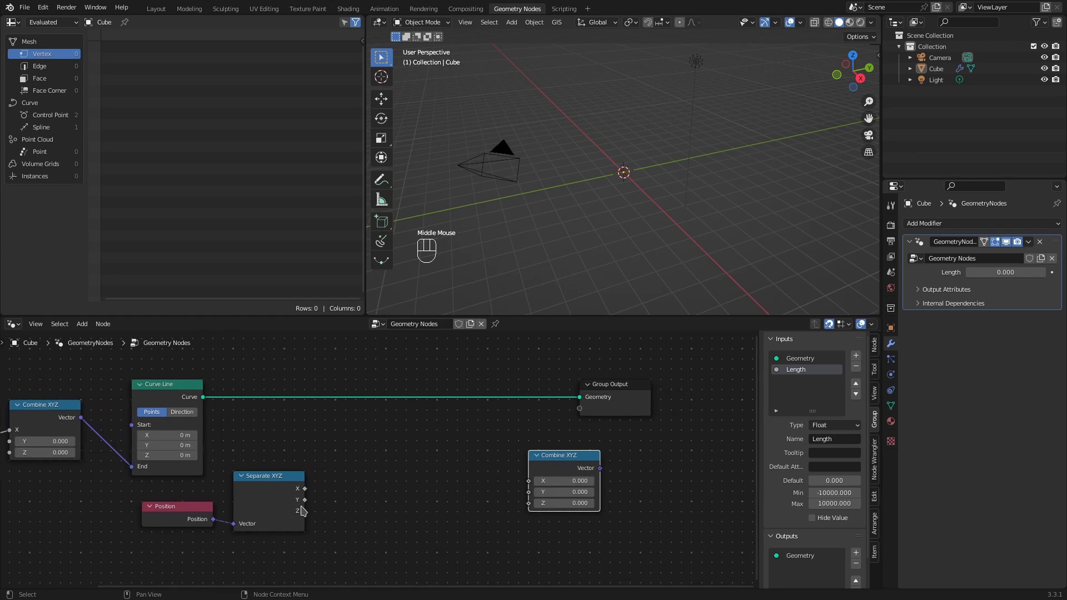
drag(304, 489, 528, 481)
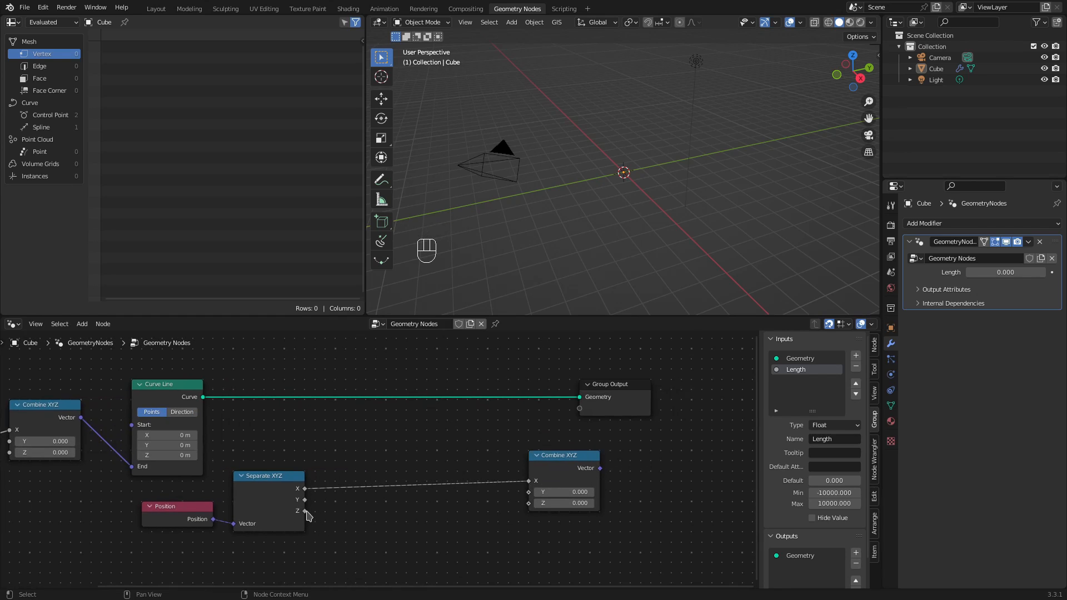
drag(305, 511, 529, 503)
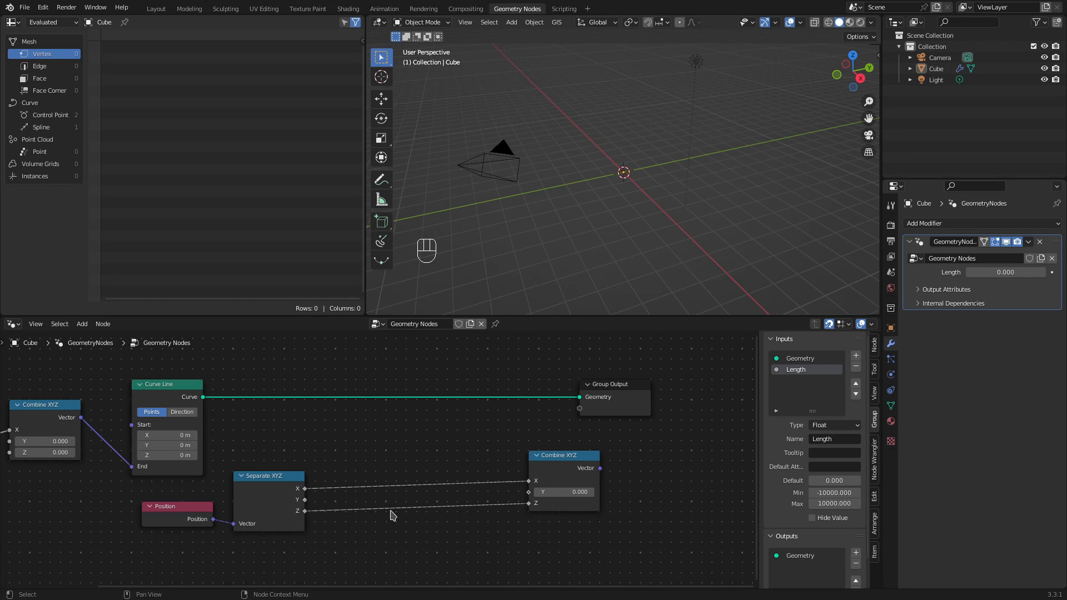
Insert a Set Position node between Curve Line and Group Output, with the second Combine XYZ's Vector driving its Position
middle_drag(489, 444, 373, 436)
drag(490, 380, 652, 380)
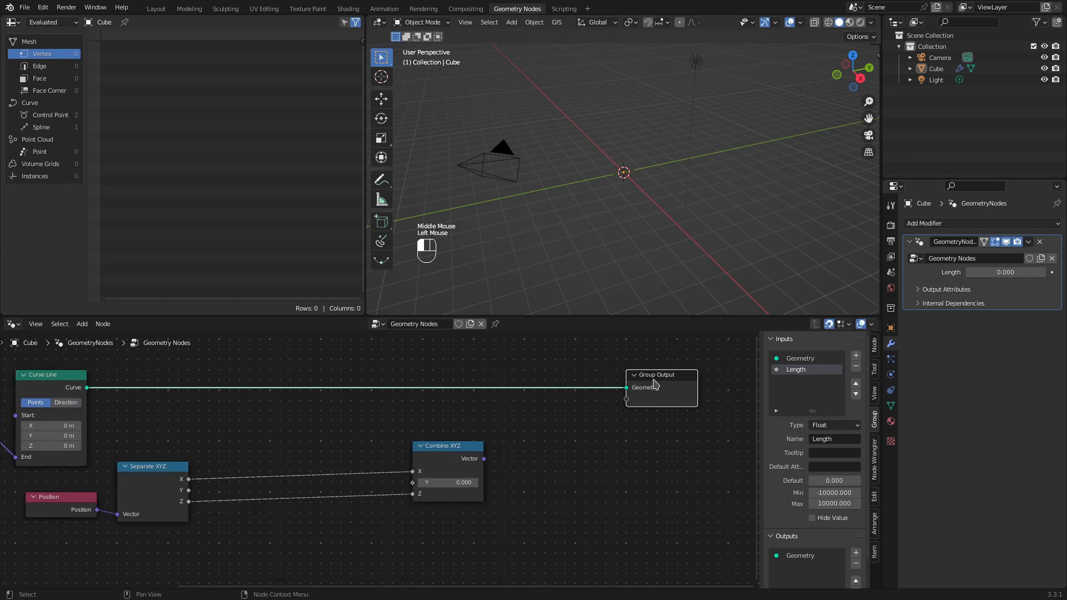
key(shift+a)
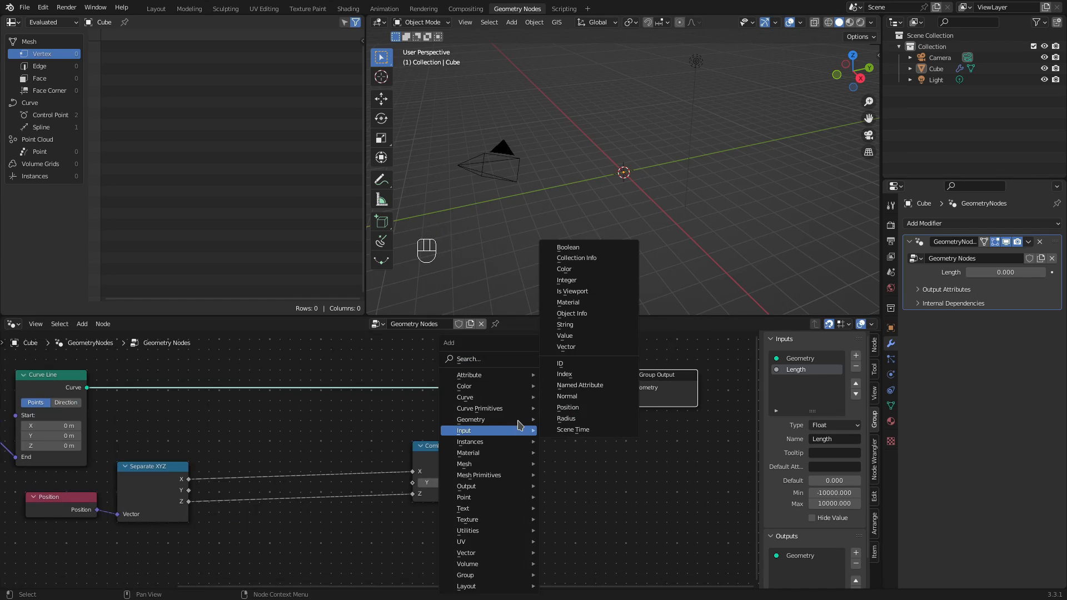
mouse_move(471, 420)
click(578, 568)
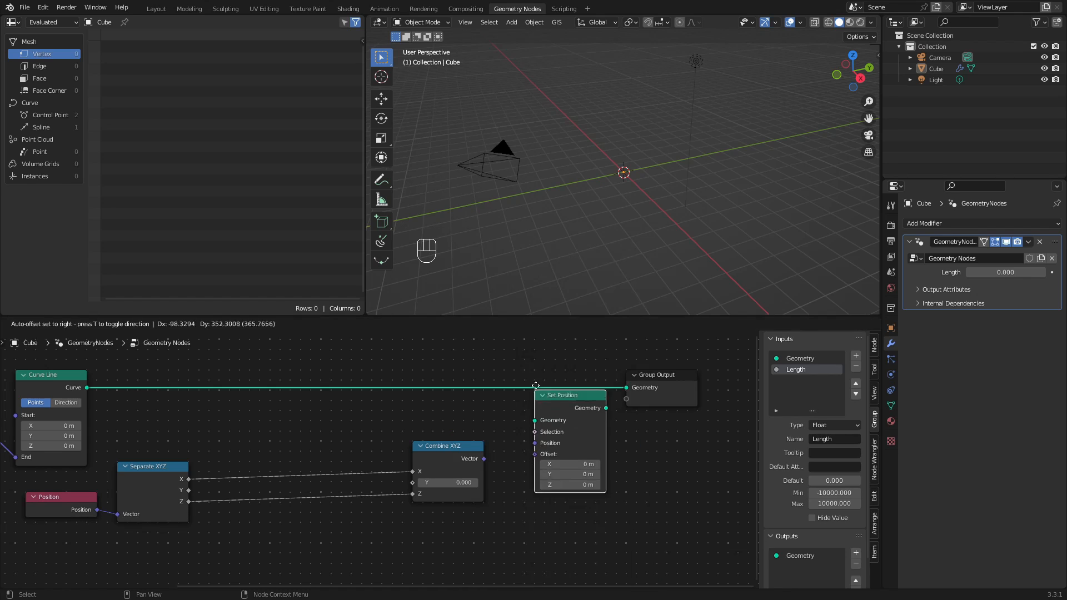
click(514, 376)
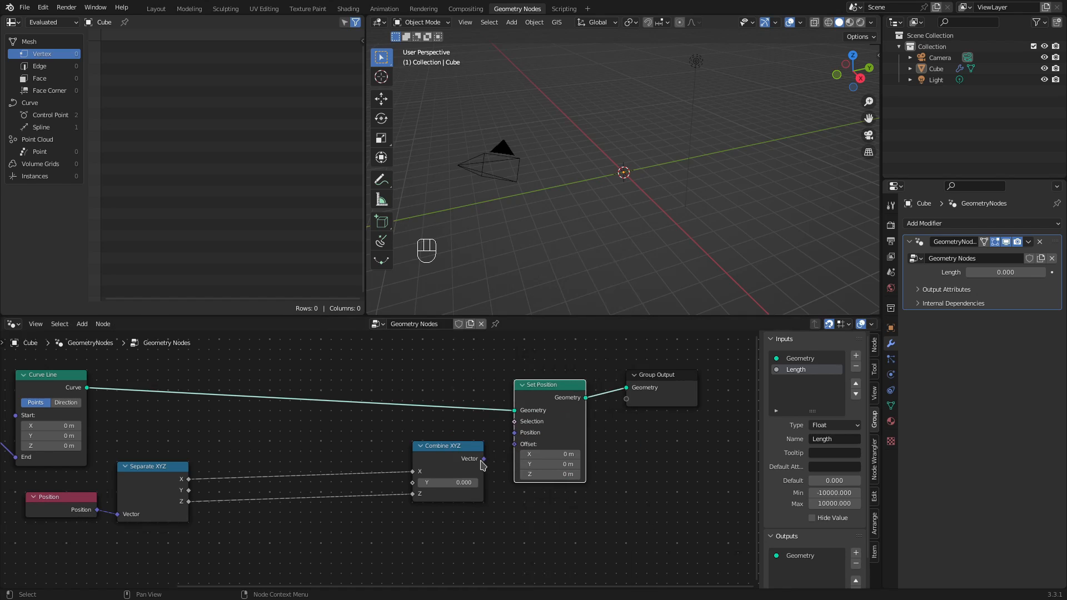
drag(485, 459, 514, 433)
Set the Geometry Nodes modifier's Length to 5
click(1006, 272)
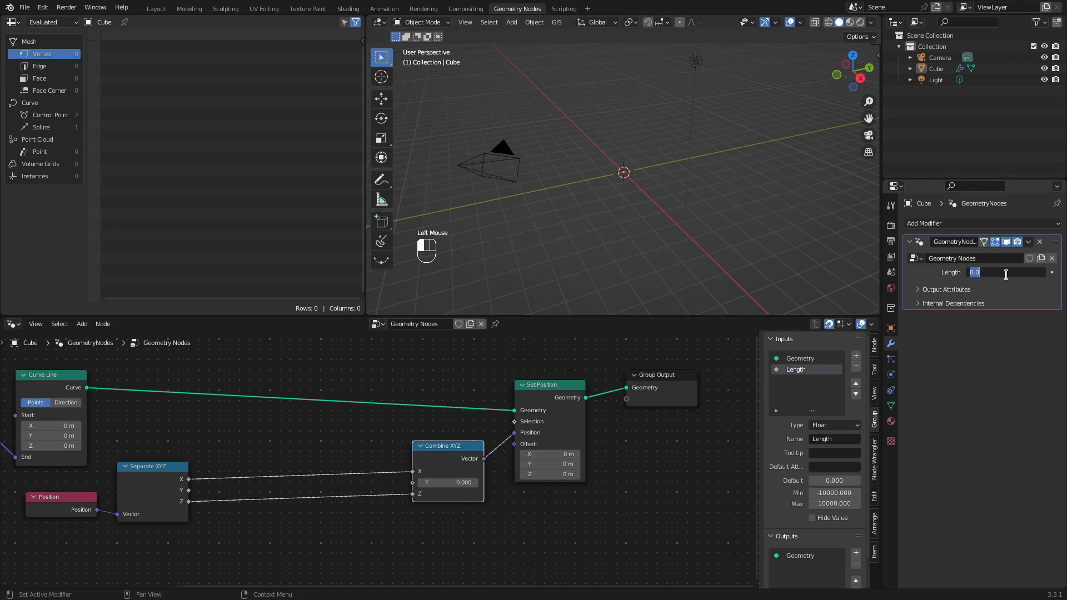
text(5)
key(Return)
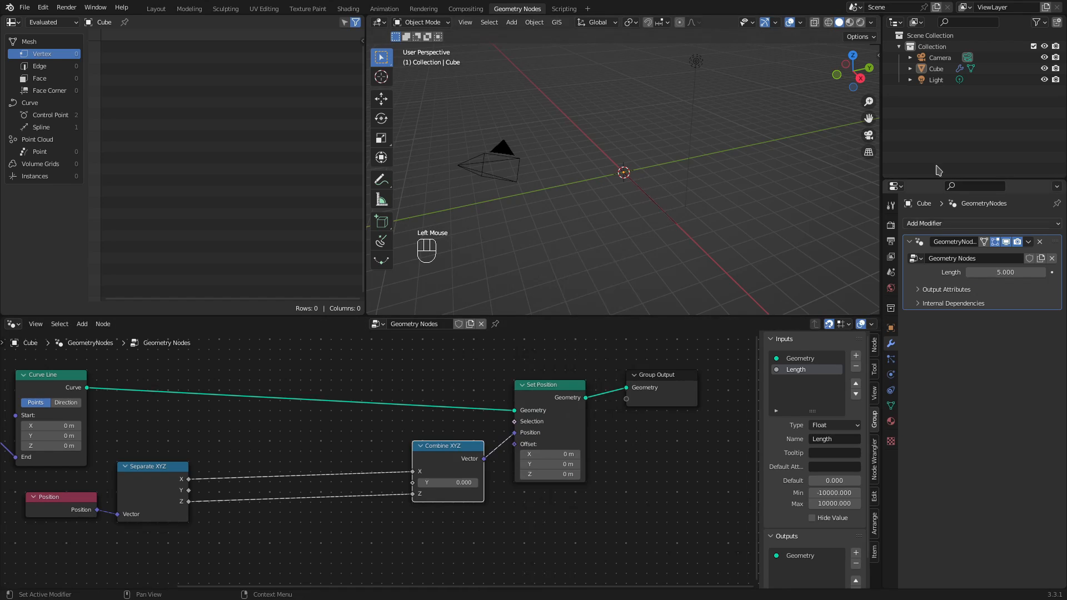
Show the generated line in top orthographic view and select it in the viewport
key(n)
middle_drag(639, 183, 543, 208)
key(KP_7)
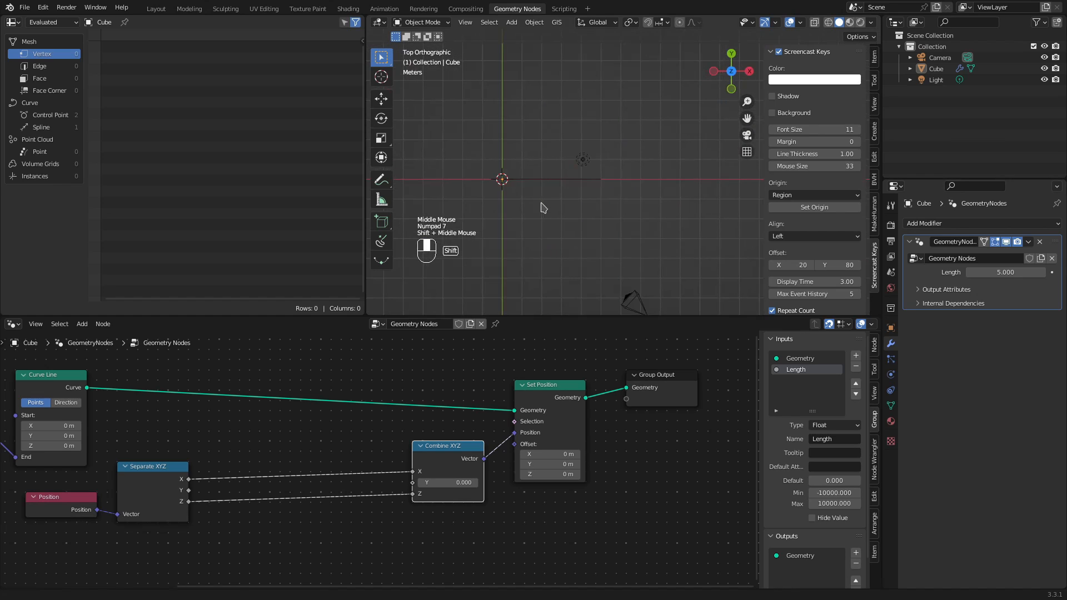
key(n)
click(561, 199)
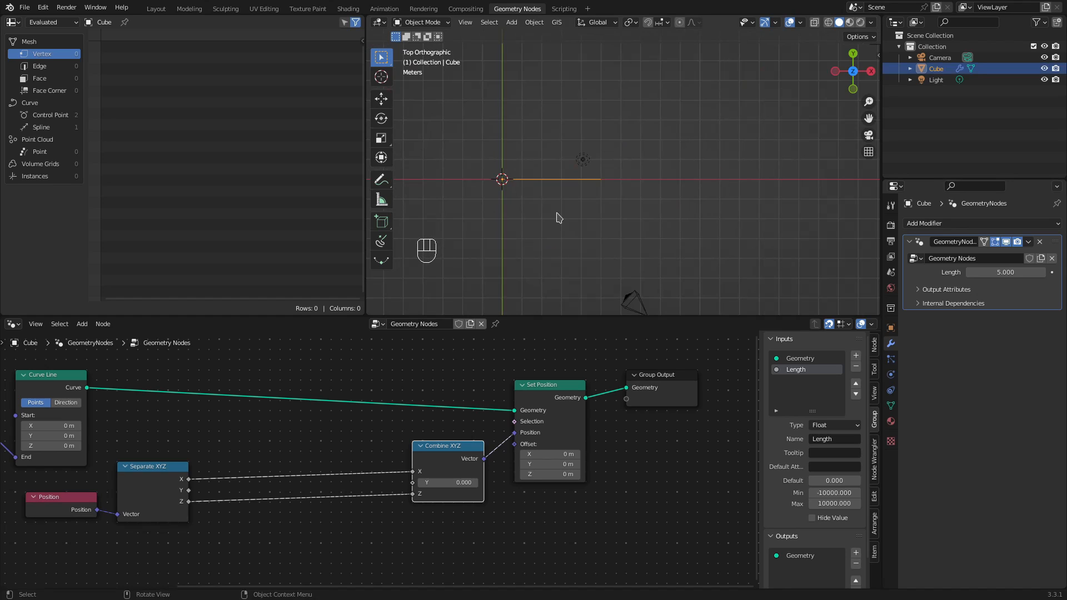
middle_drag(224, 499, 257, 432)
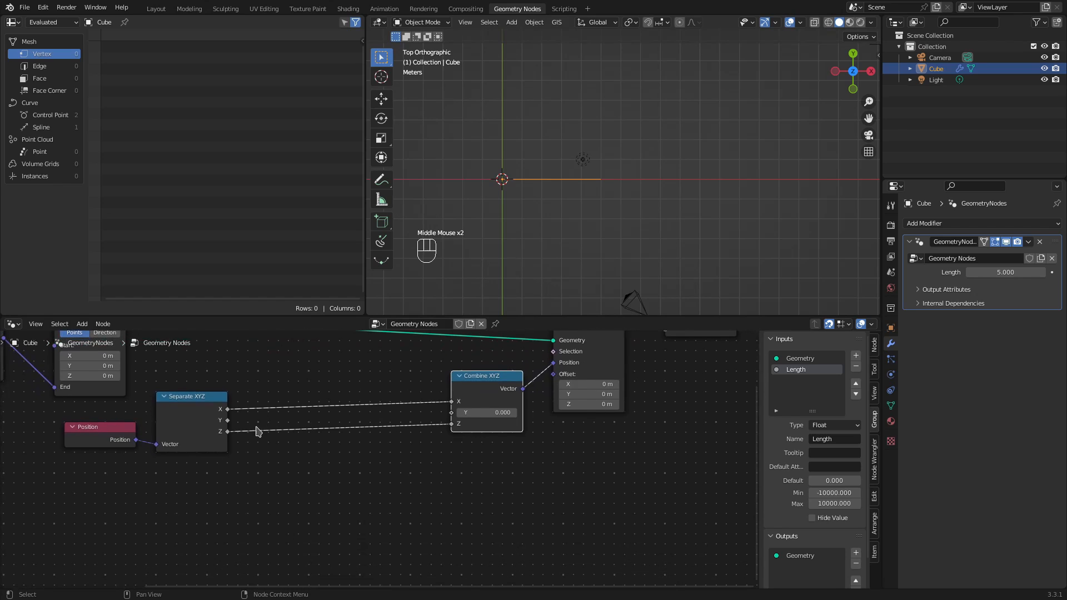
drag(227, 421, 271, 458)
text(mult)
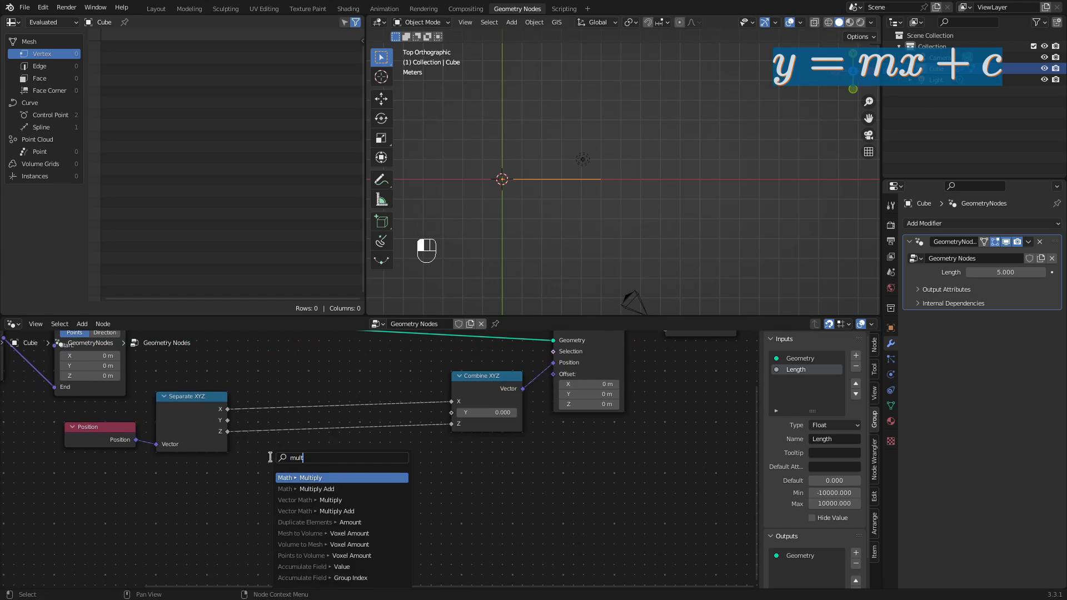
key(Return)
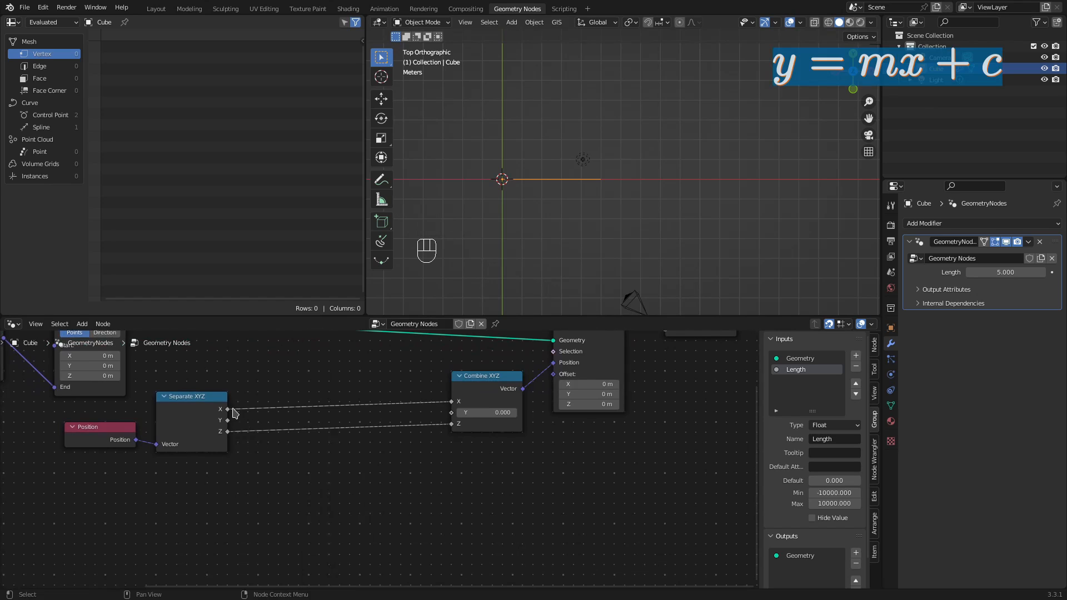
Add a Multiply math node fed by the Separate XYZ node's X output
drag(228, 409, 299, 463)
text(mul)
key(Return)
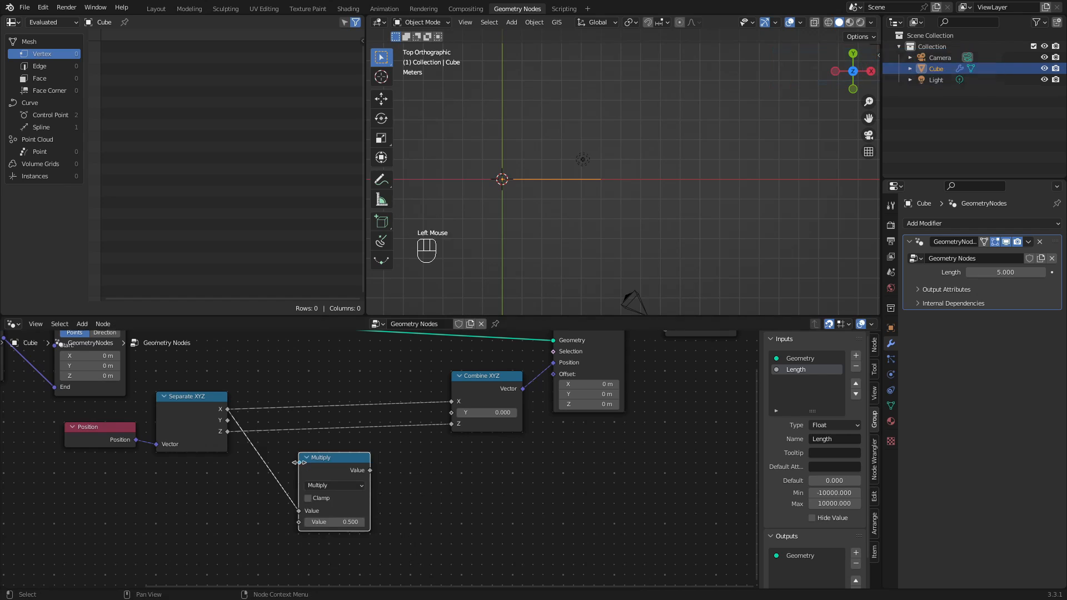
Expose the Multiply node's second Value as a new group input and rename that input m
scroll(361, 464, down, 3)
scroll(157, 455, down, 2)
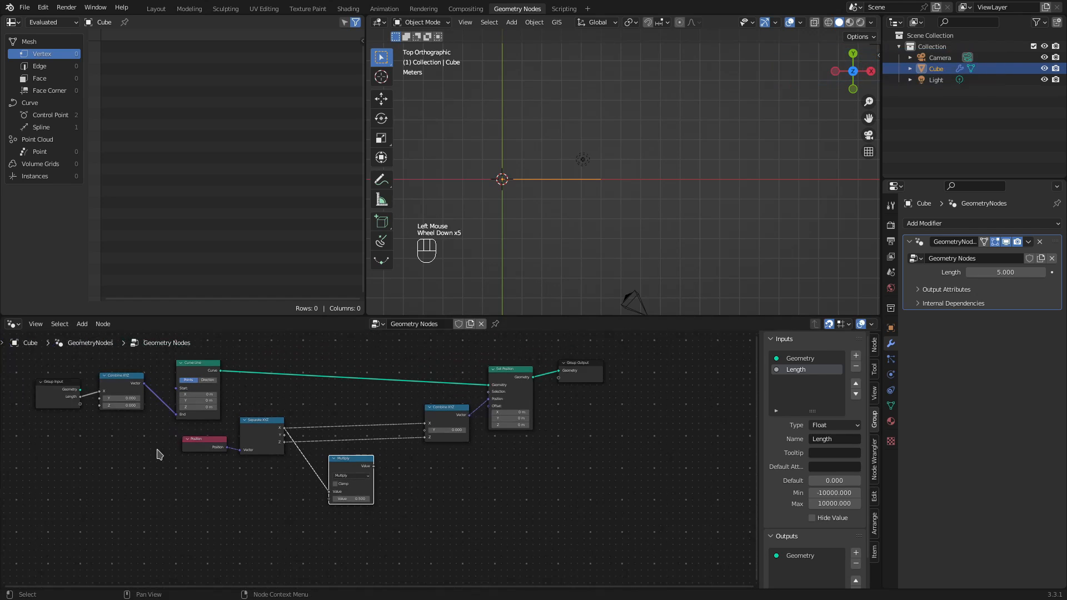
middle_drag(157, 454, 194, 456)
drag(99, 392, 367, 503)
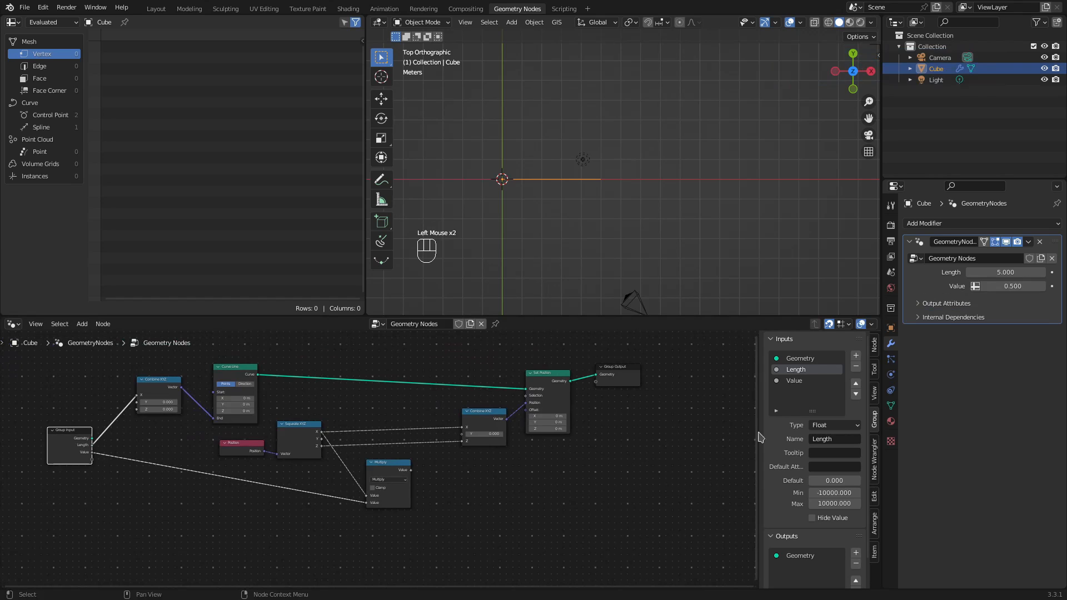
double_click(823, 439)
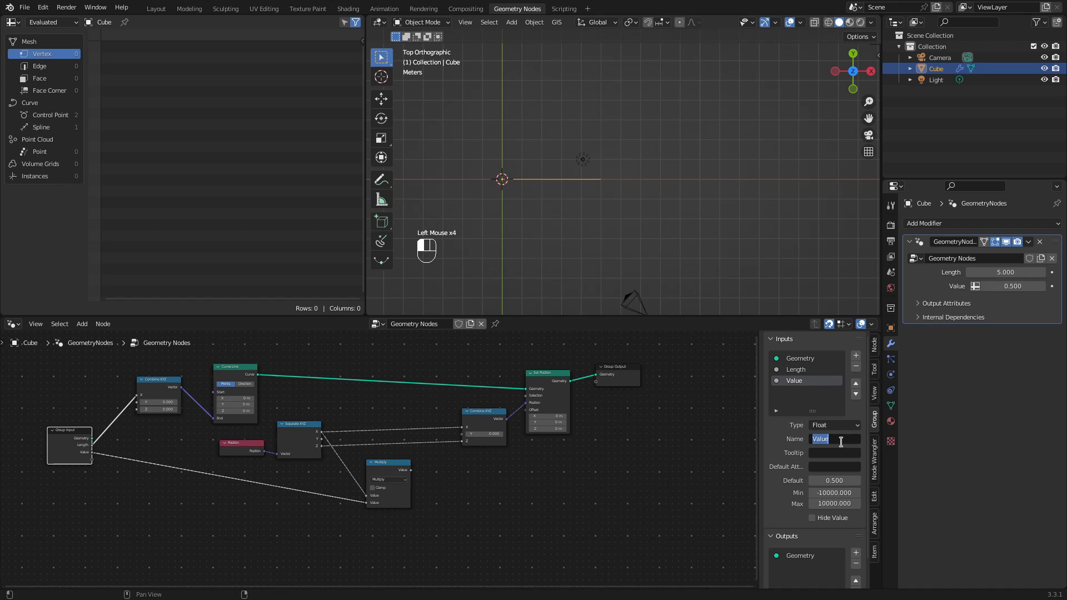
text(m)
key(Return)
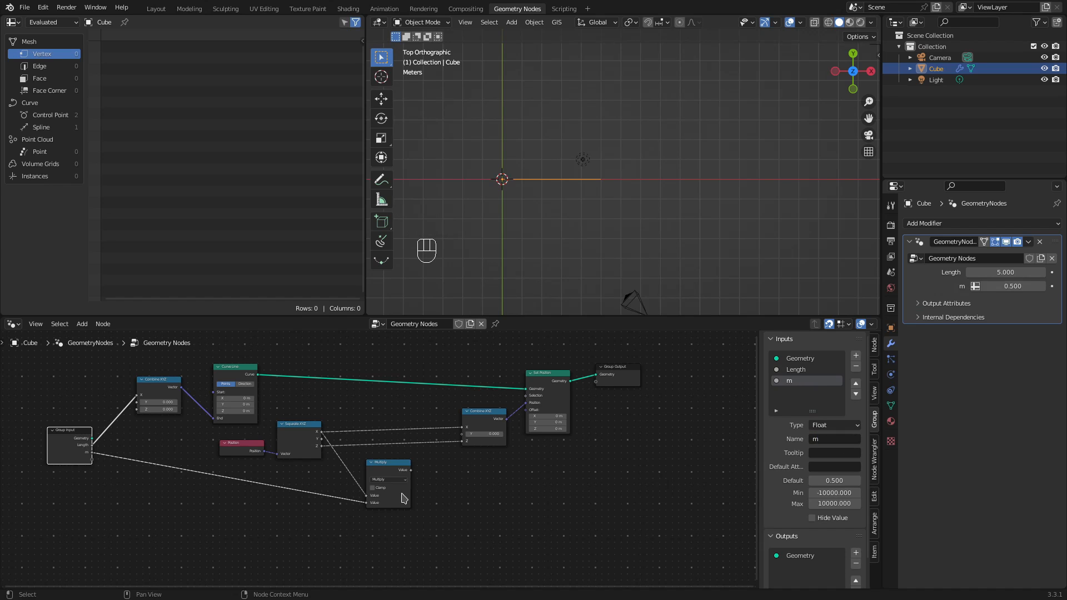
Add an Add math node beside Multiply, with Multiply's output feeding its first Value
scroll(405, 498, up, 3)
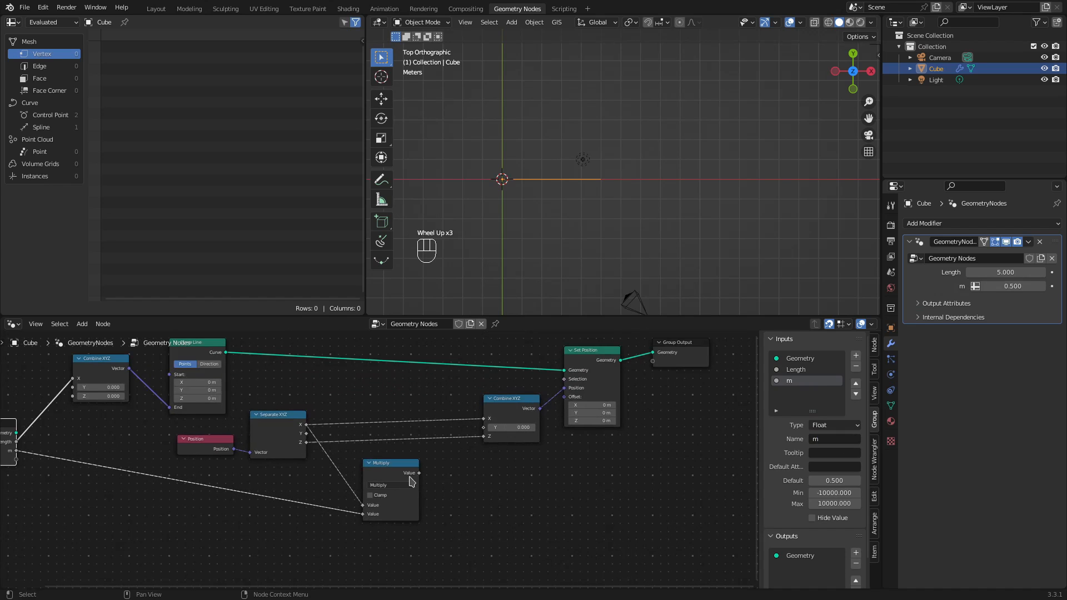
drag(418, 473, 481, 477)
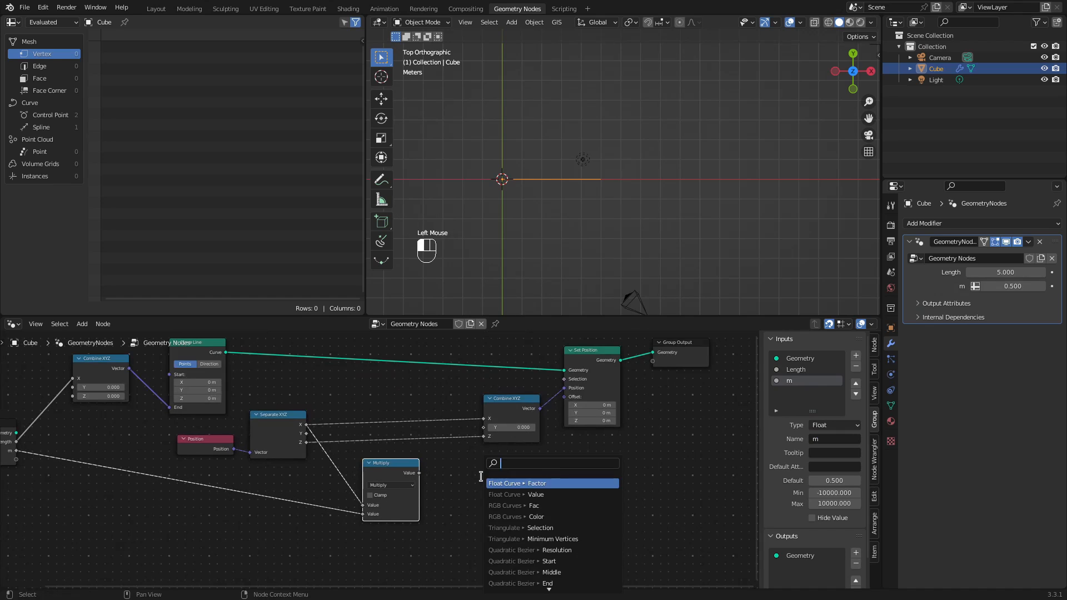
text(add)
key(Return)
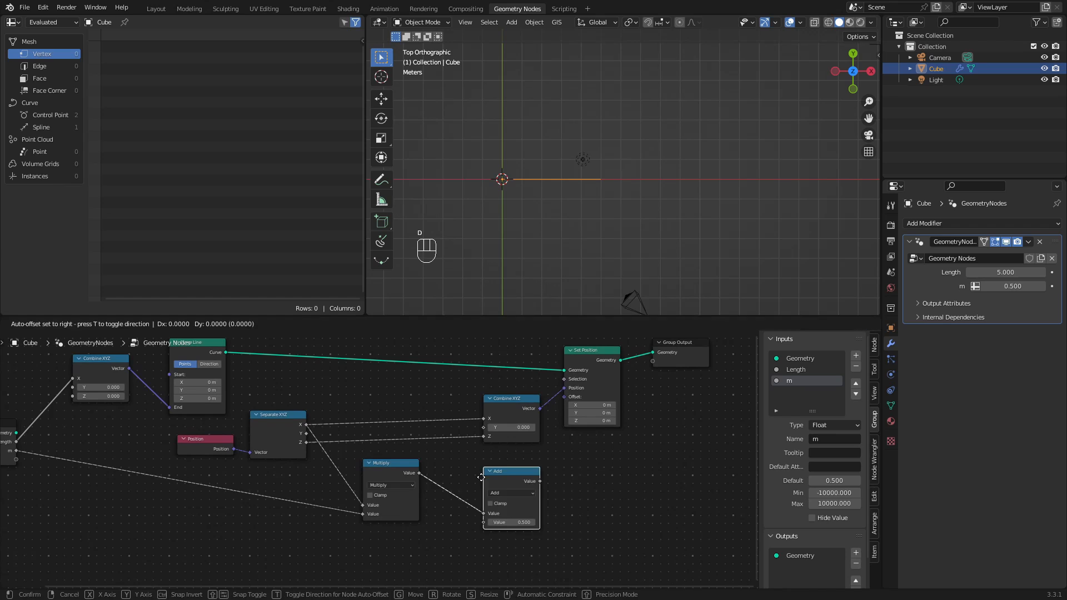
click(466, 469)
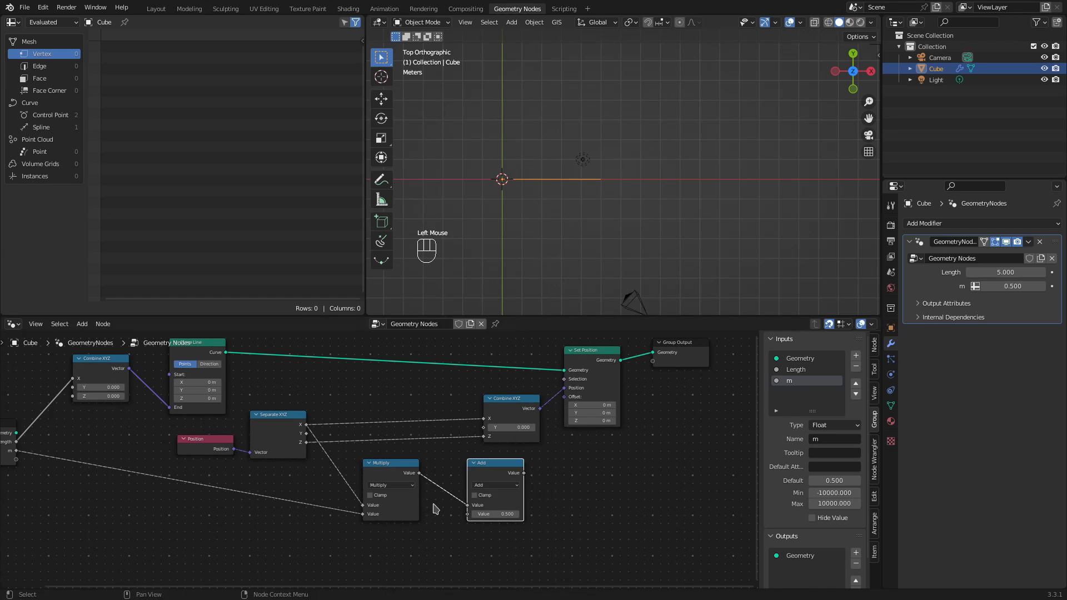
Expose the Add node's second Value as a new group input, place the node lower, and rename the input c
drag(16, 460, 468, 515)
drag(487, 476, 484, 516)
click(485, 516)
click(800, 392)
click(834, 439)
text(c)
key(Return)
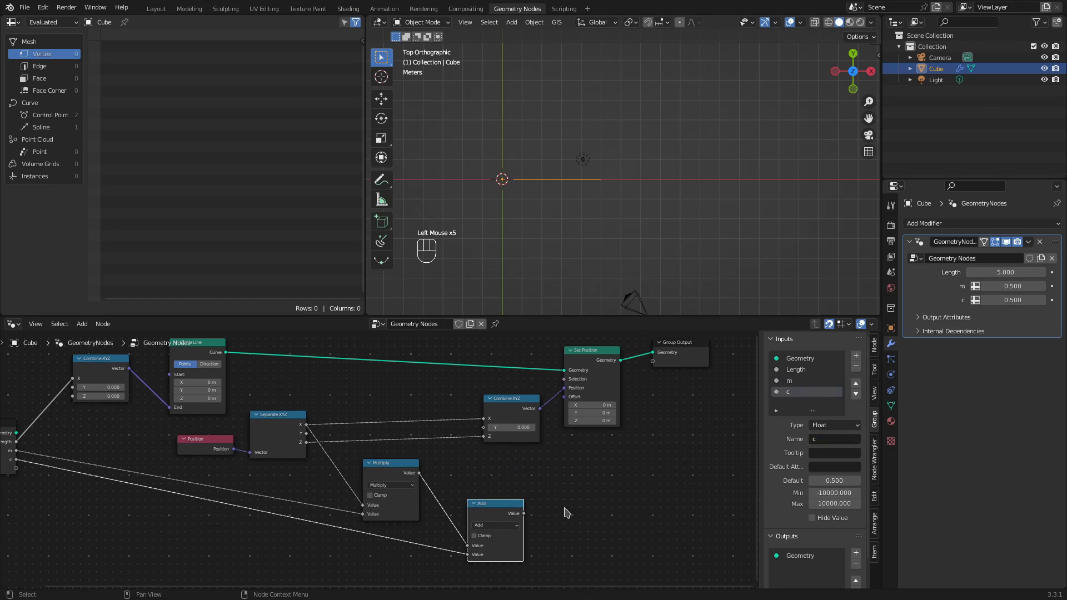
Make room by shifting Group Output, Set Position and the second Combine XYZ, and connect Add's output to that Combine XYZ's Y
drag(680, 343, 722, 343)
drag(595, 350, 644, 350)
drag(512, 399, 568, 398)
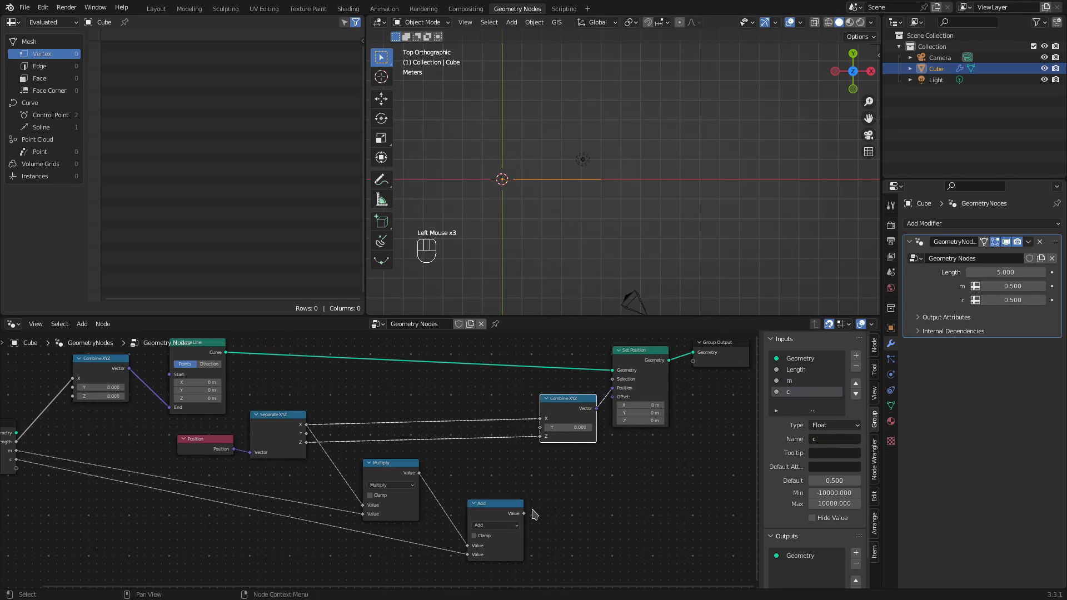
drag(523, 515, 539, 428)
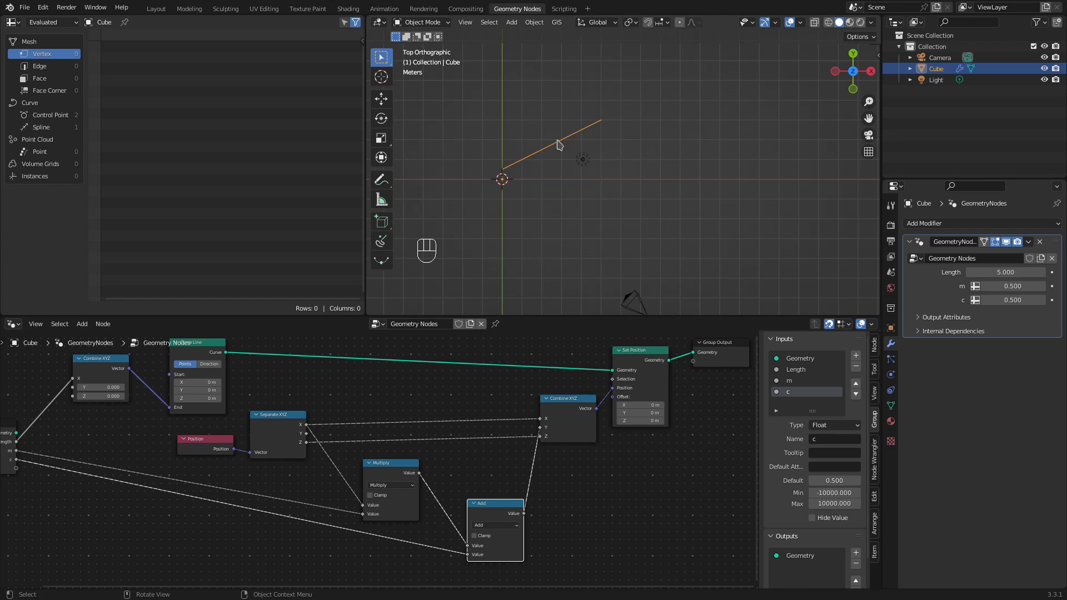
Set the modifier's m to 0.880 and c to 1.820
mouse_move(1031, 288)
mouse_down()
mouse_move(1064, 288)
mouse_move(1013, 287)
mouse_up()
drag(1006, 301, 1052, 301)
Rearrange the Separate XYZ, Multiply and Add nodes so they sit closer together
scroll(420, 432, down, 2)
drag(280, 430, 313, 436)
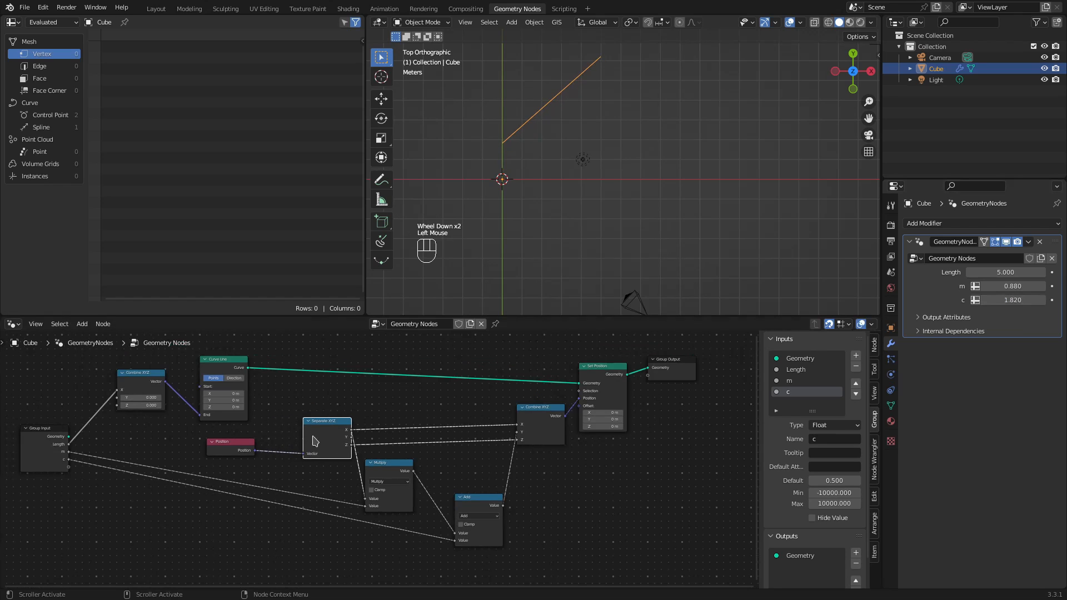
drag(374, 464, 396, 455)
drag(470, 499, 465, 487)
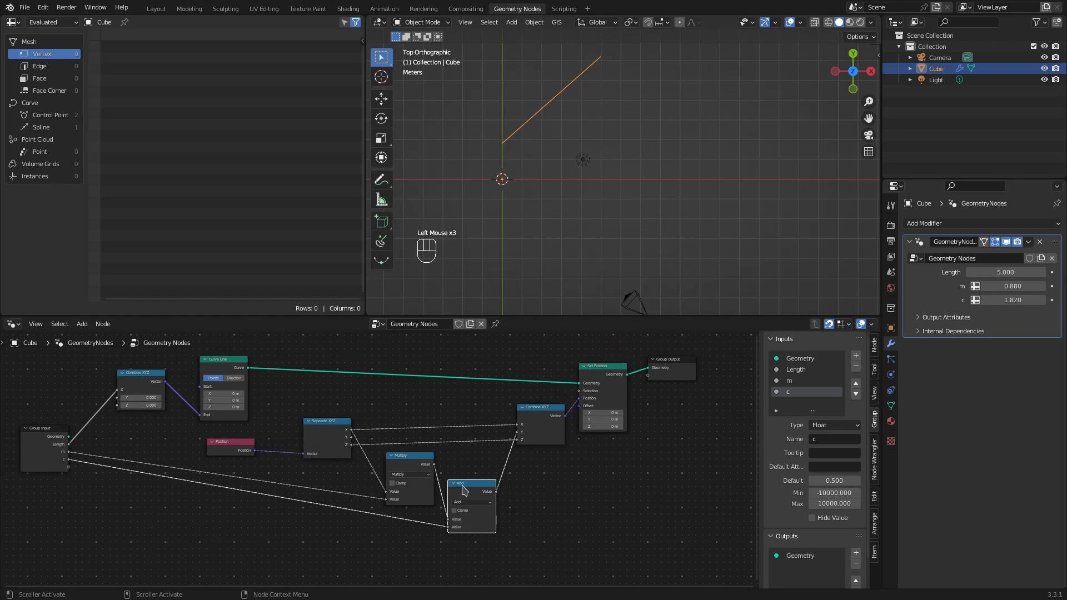
click(413, 465)
click(466, 491)
Cut all links leaving the Group Input node
mouse_move(529, 438)
key(ctrl)
ctrl+right_drag(91, 407, 100, 476)
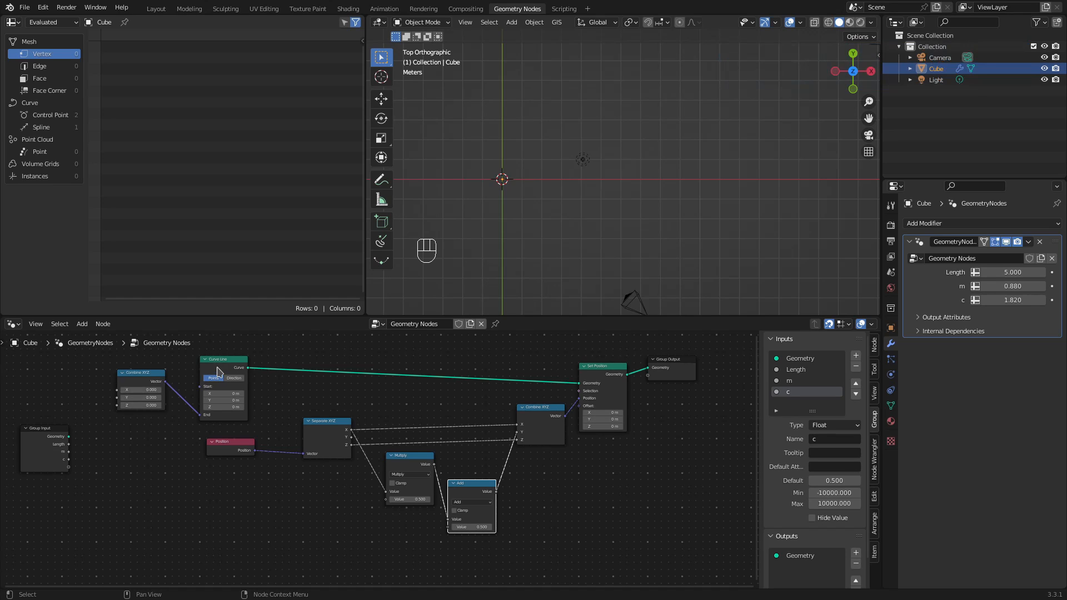
Insert a Resample Curve node between Curve Line and Set Position
key(shift+a)
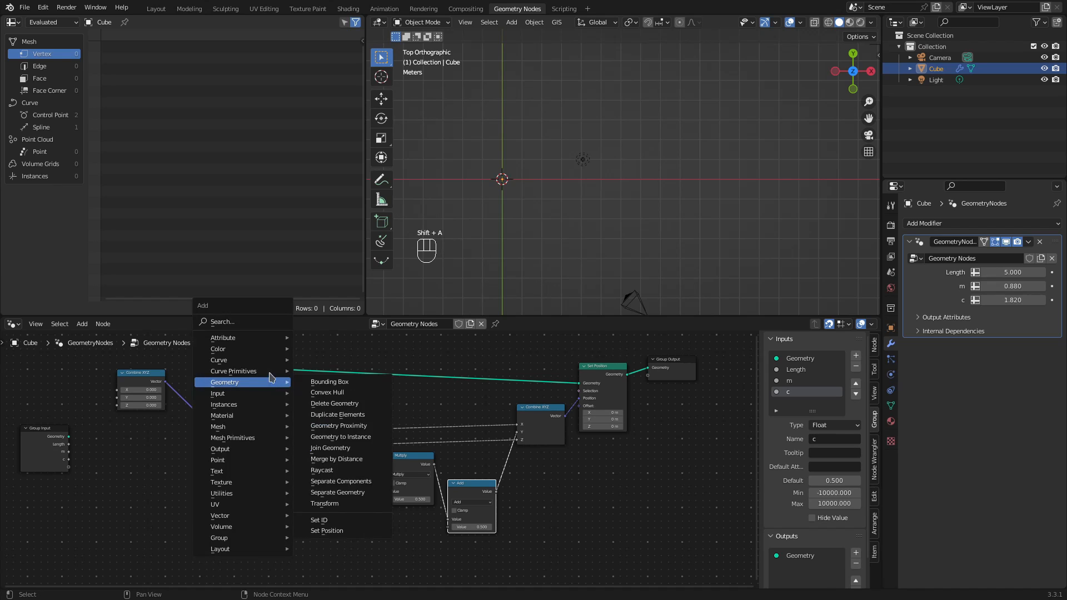
mouse_move(272, 373)
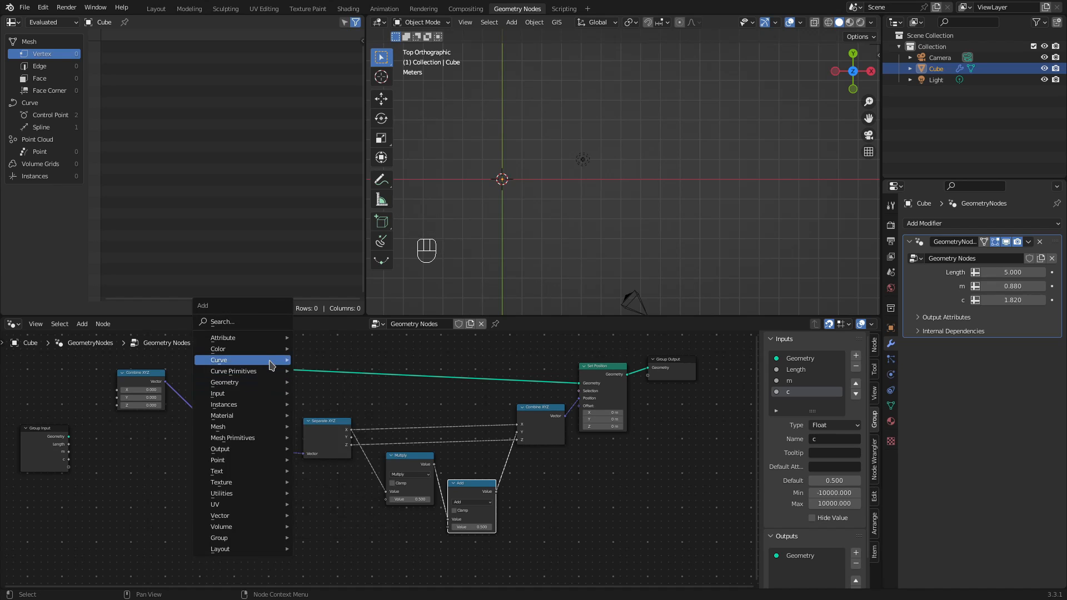
click(334, 129)
click(283, 343)
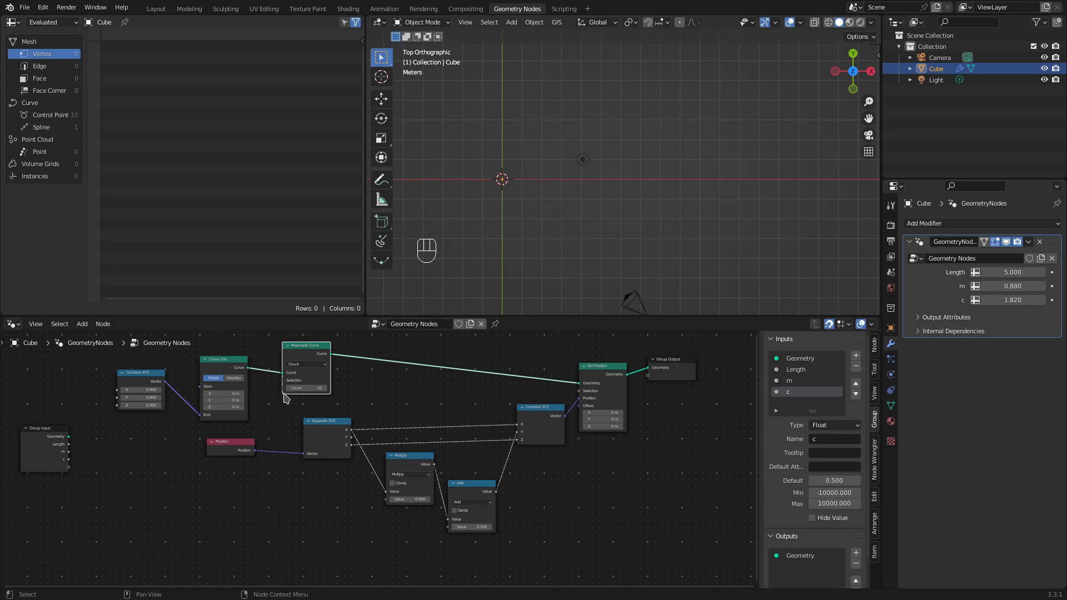
Remove the Length, m and c inputs from the node group
click(817, 369)
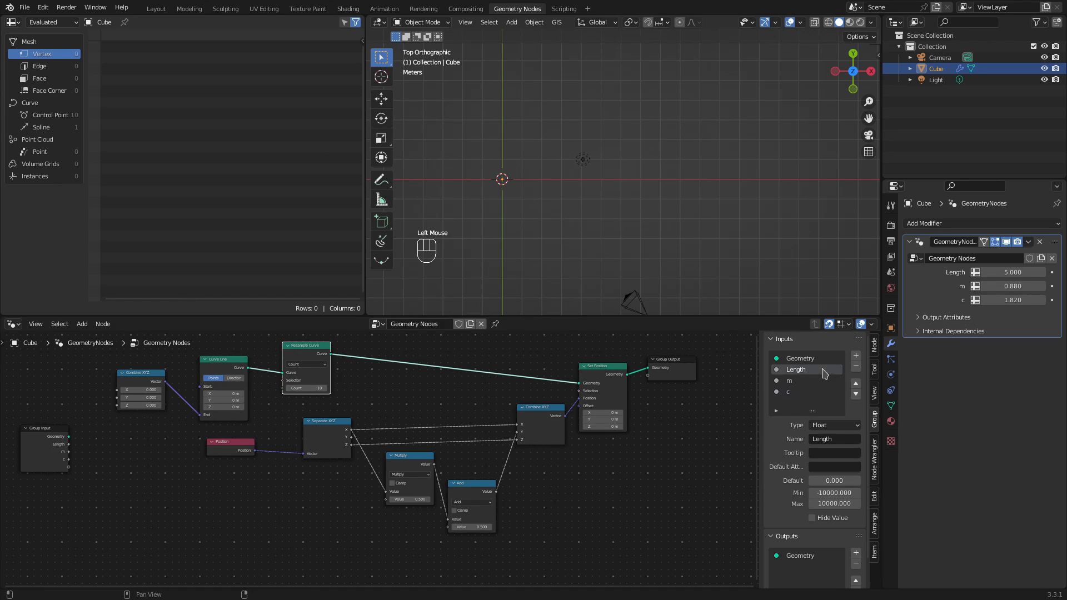
click(857, 365)
click(857, 365)
click(856, 366)
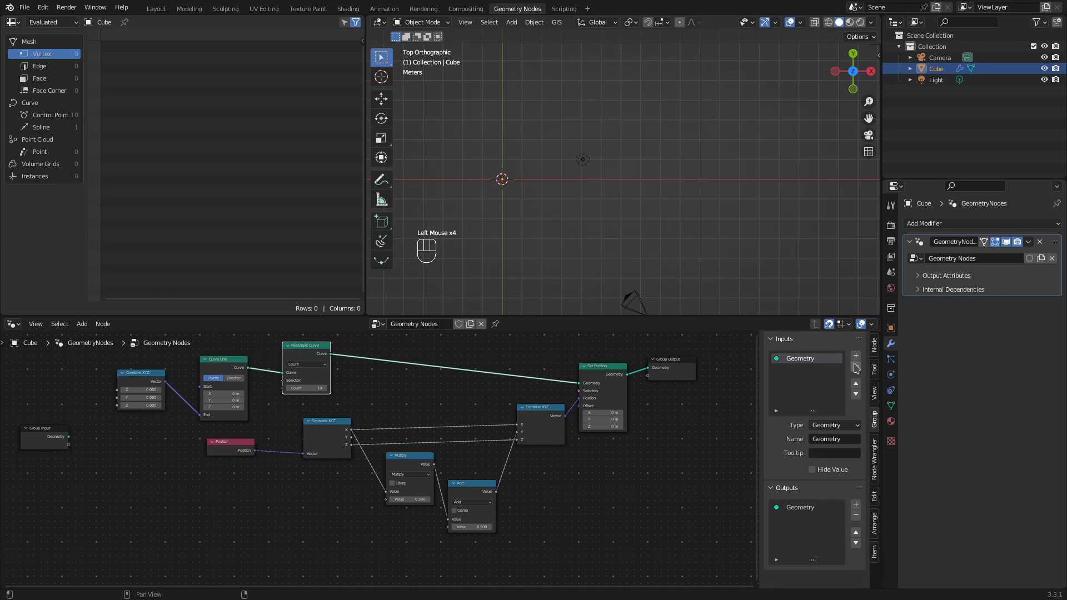
Expose the Resample Curve node's Count as a group input and rename it Resolution
drag(288, 387, 68, 451)
click(817, 370)
click(834, 439)
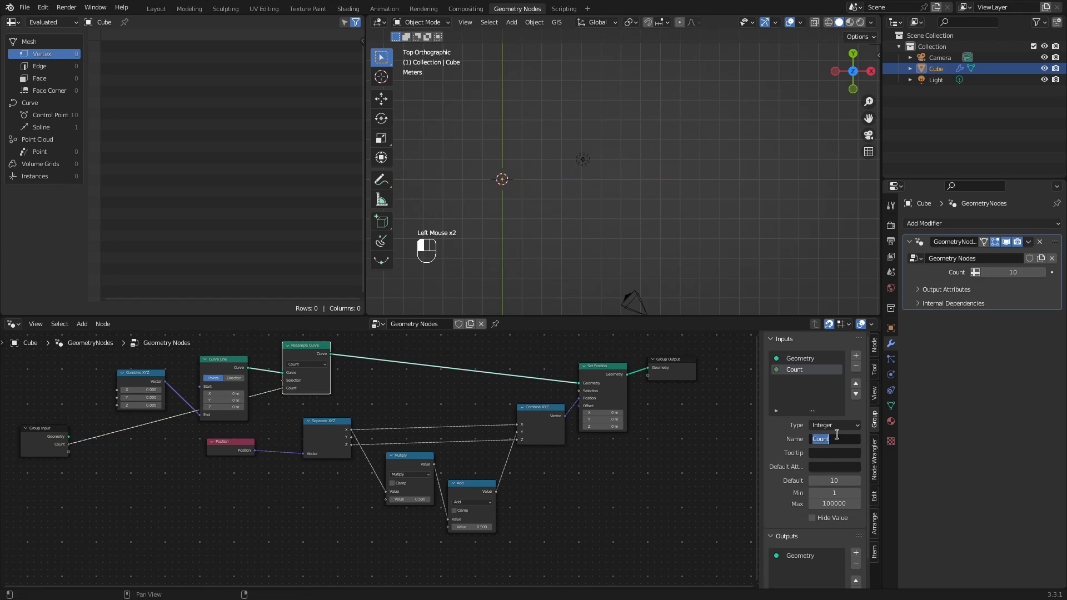
text(Resolution)
key(Return)
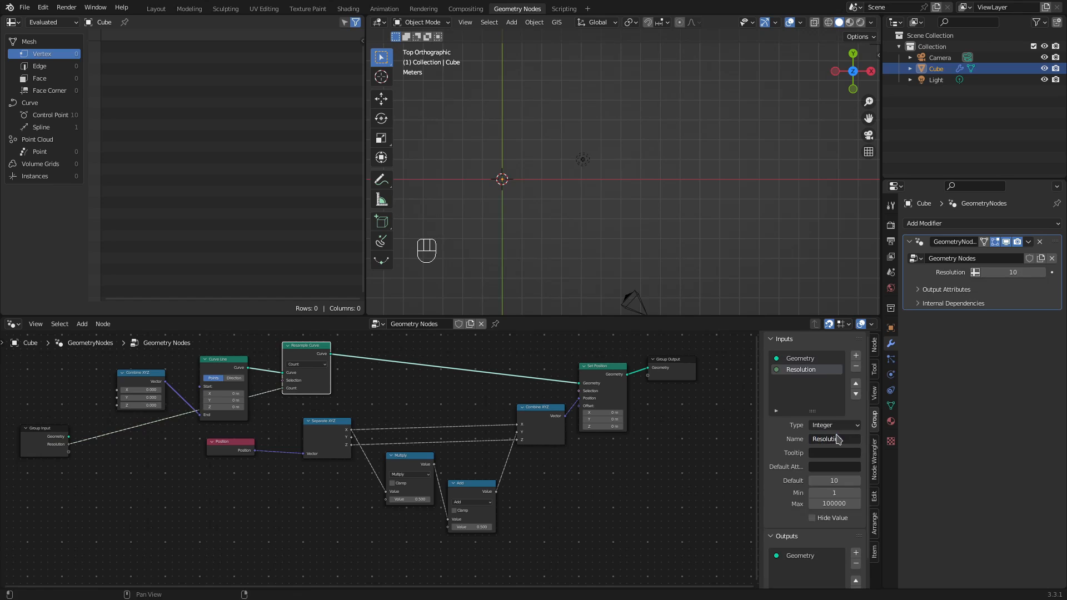
Reposition the first Combine XYZ, Group Input and Position nodes to clear space below Curve Line
drag(148, 388, 134, 457)
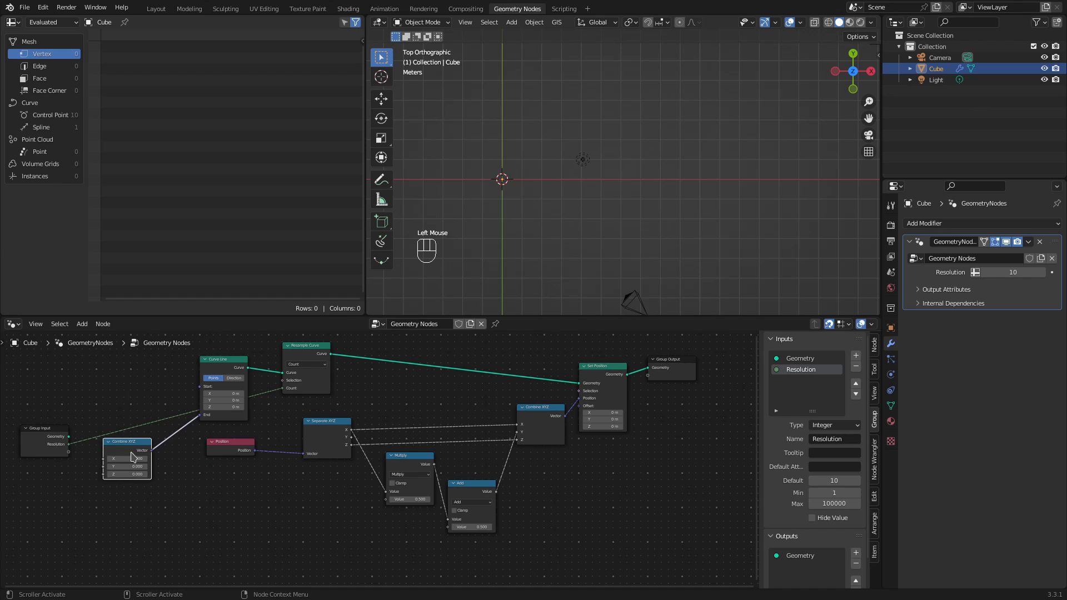
drag(44, 439, 30, 453)
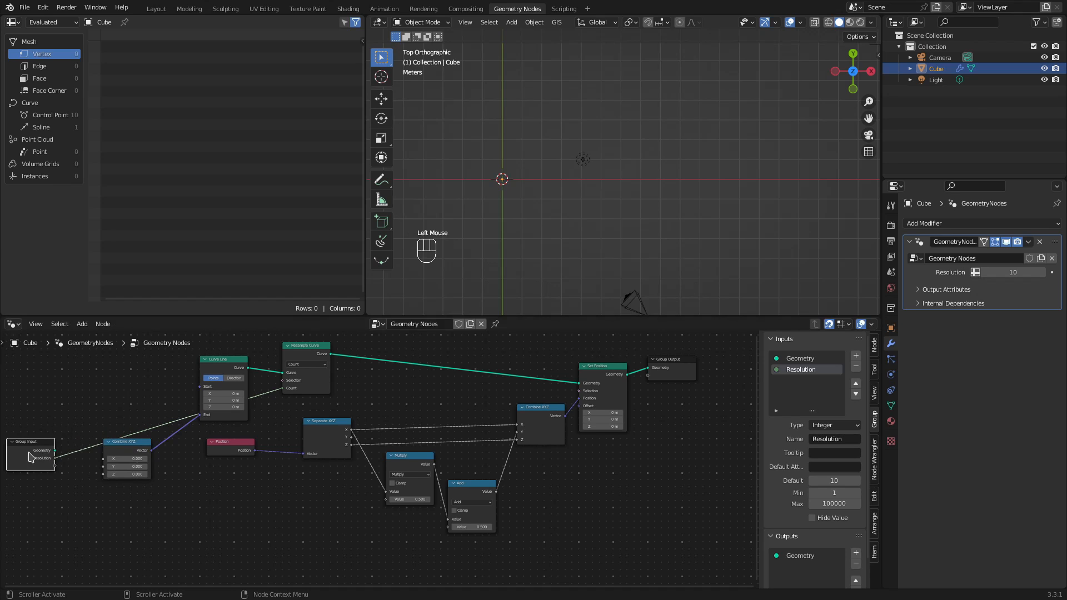
drag(228, 443, 282, 484)
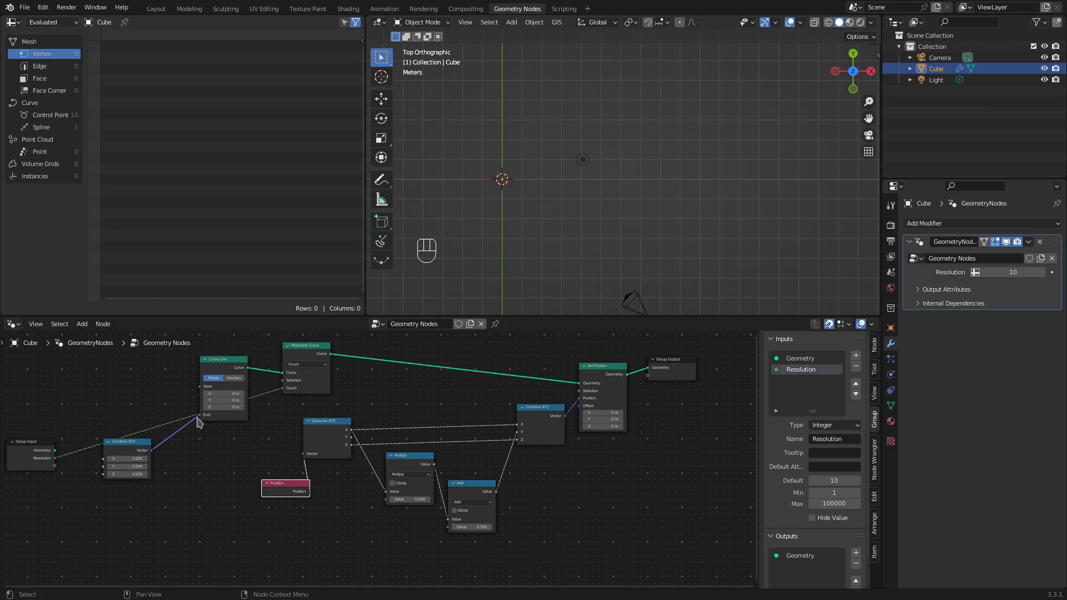
Move the Combine XYZ link from Curve Line's End to its Start and duplicate the Combine XYZ node below the original
drag(199, 415, 200, 387)
click(127, 443)
key(shift+d)
click(134, 499)
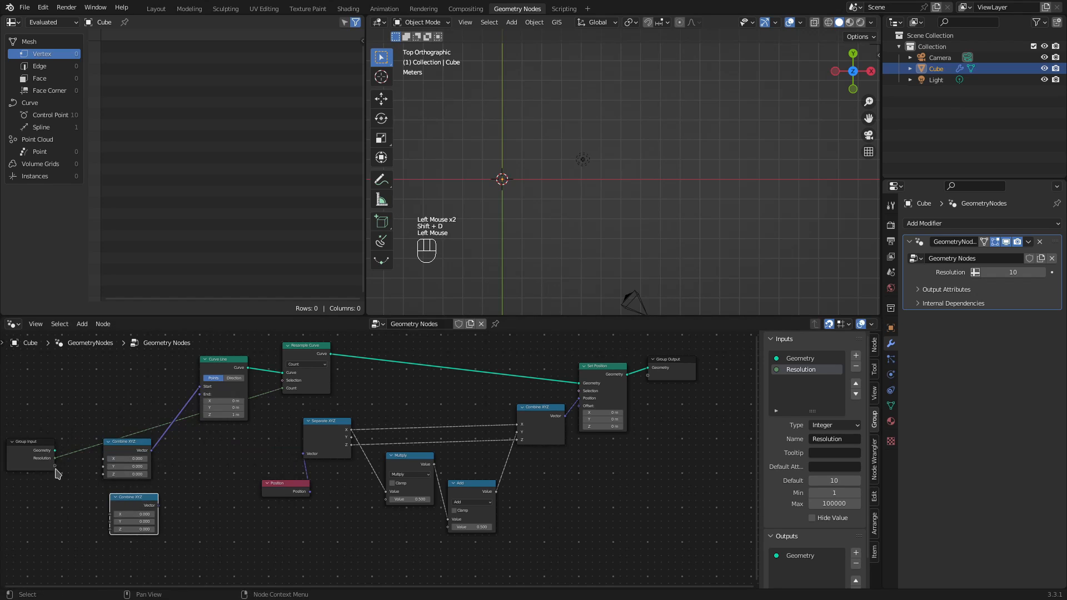
Expose the X of the Combine XYZ driving Curve Line's Start as a group input named start
drag(55, 466, 103, 458)
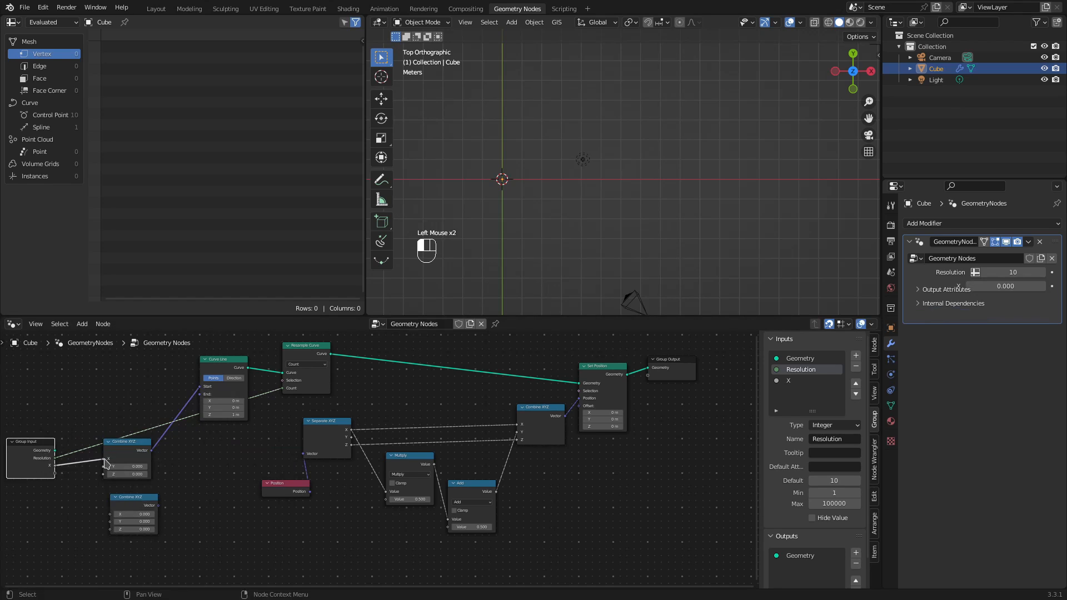
click(809, 439)
text(start)
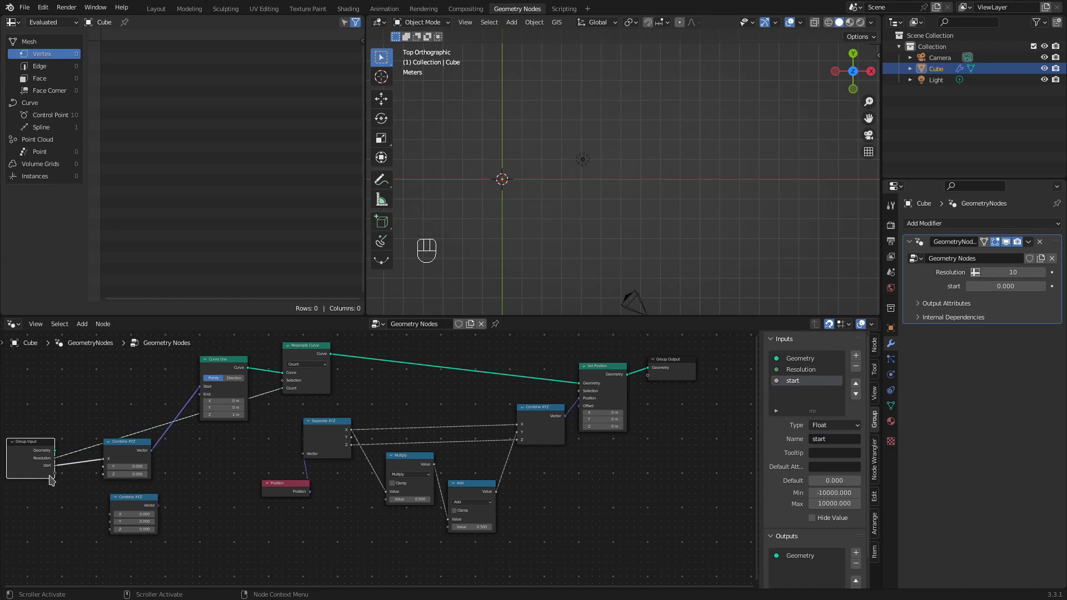
Expose the duplicated Combine XYZ's X as a group input named end and connect its Vector to Curve Line's End
drag(55, 473, 118, 518)
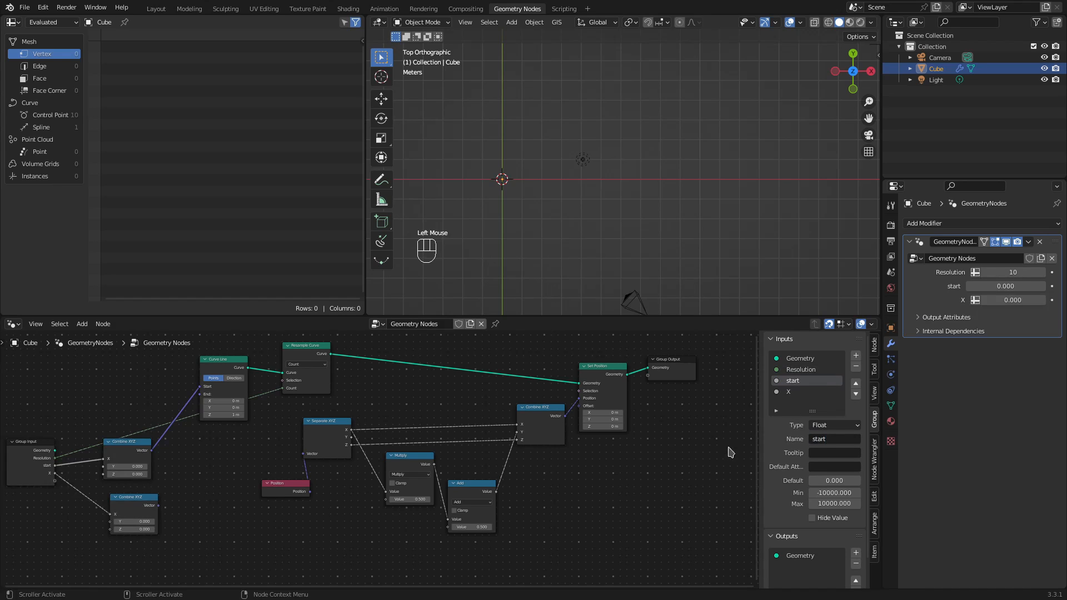
click(803, 392)
click(825, 440)
text(end)
key(Return)
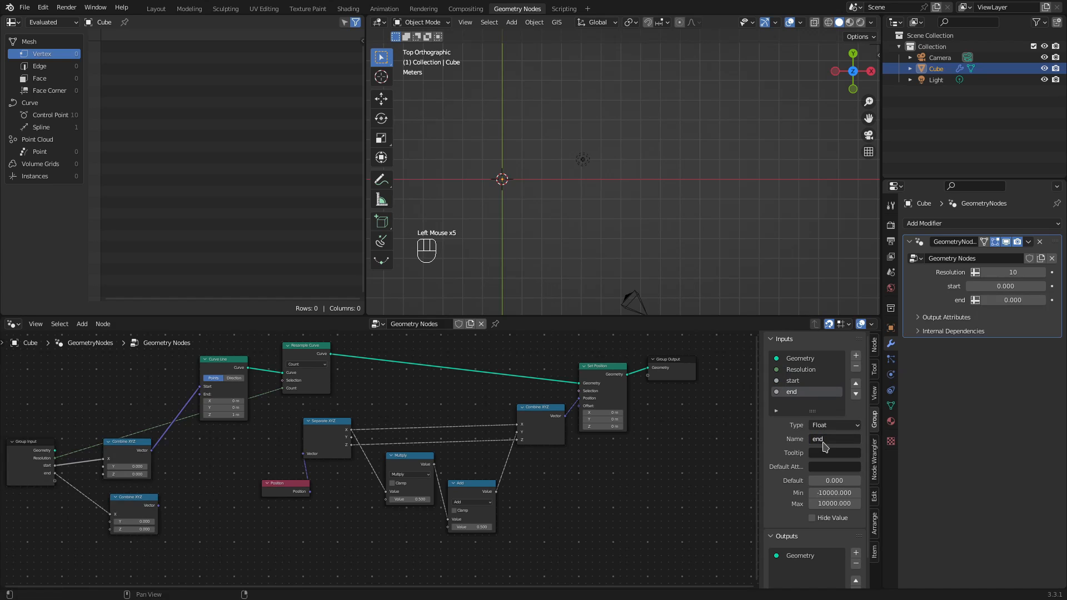
drag(159, 506, 199, 394)
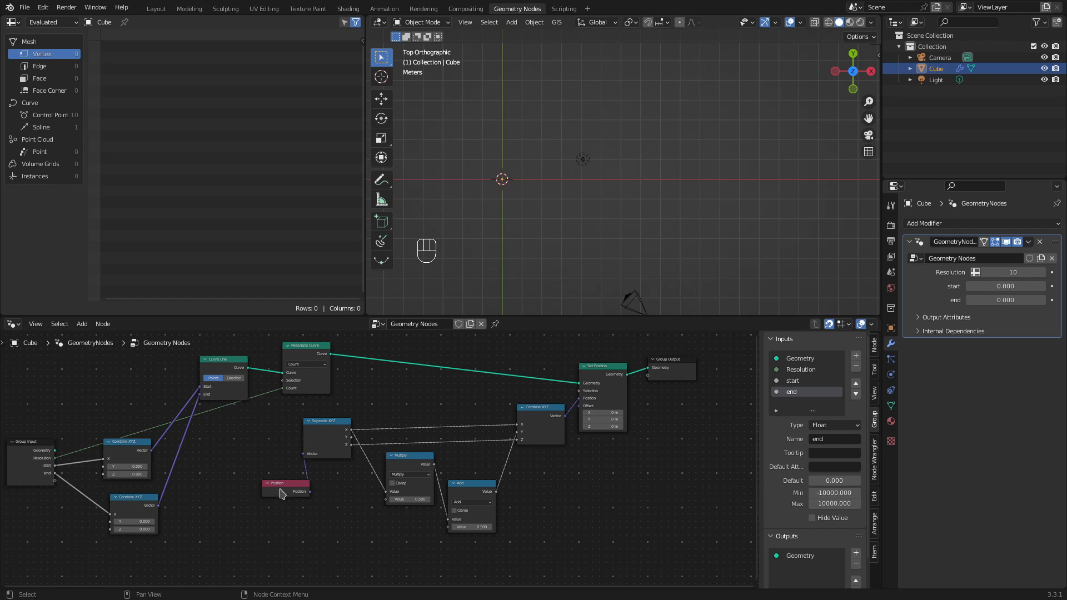
Move the Position and Separate XYZ nodes closer to the Combine XYZ nodes, below Curve Line and Resample Curve
drag(282, 493, 221, 486)
click(314, 429)
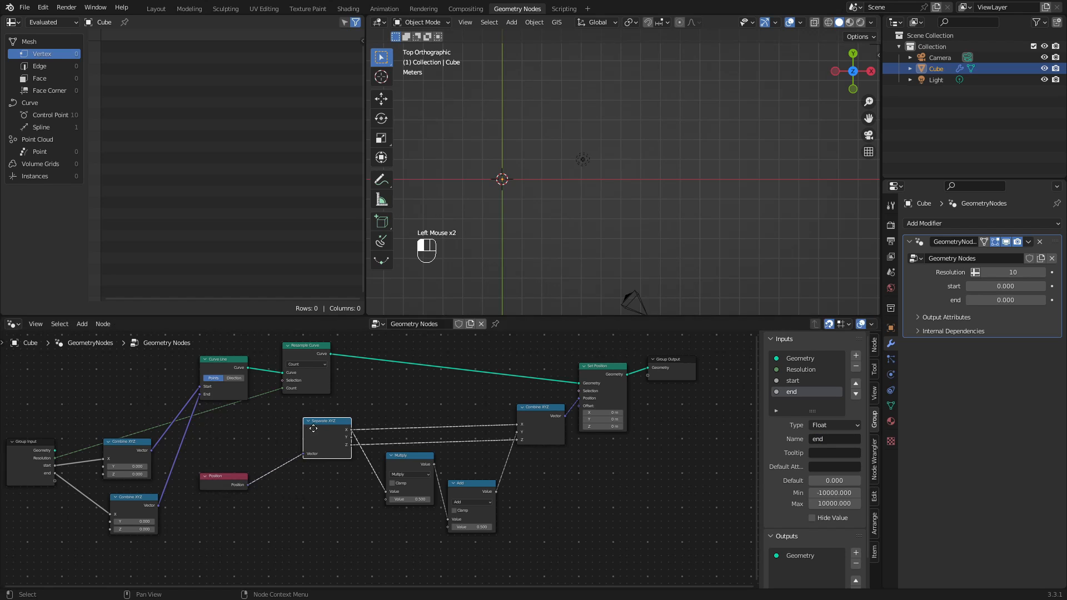
drag(314, 429, 293, 435)
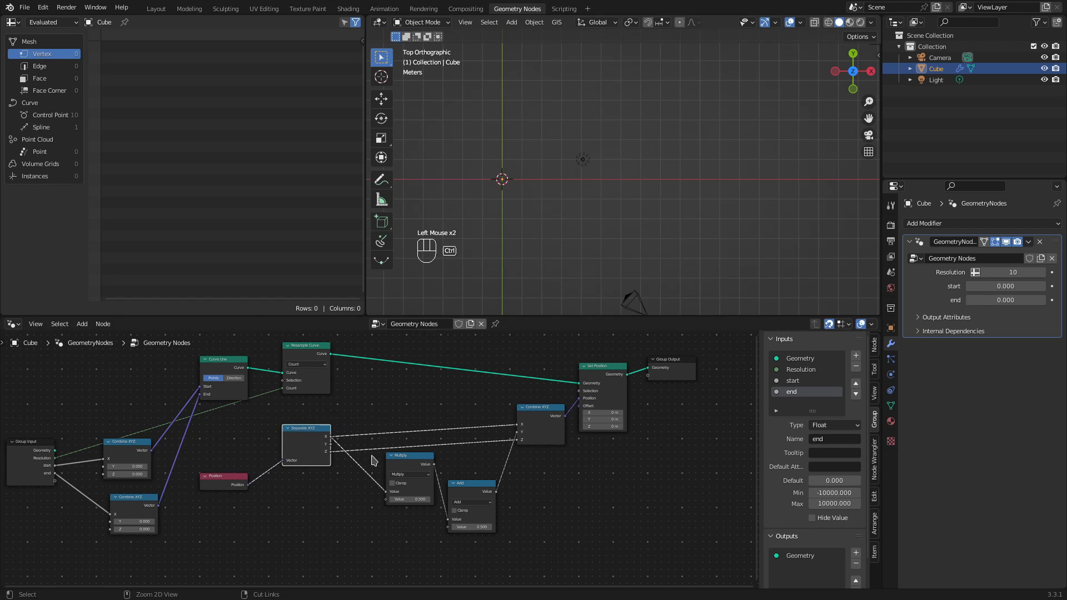
Maximize the node editor and delete the Multiply and Add nodes between Separate XYZ and the Combine XYZ feeding Set Position
key(ctrl+space)
scroll(385, 424, up, 6)
middle_drag(518, 348, 473, 354)
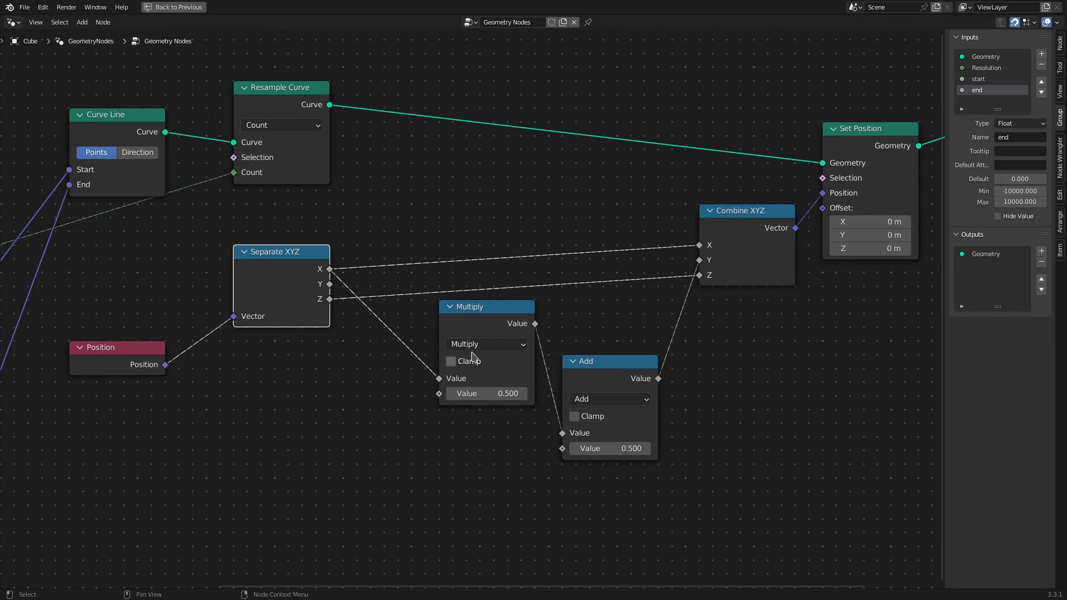
click(475, 352)
key(x)
click(593, 367)
key(x)
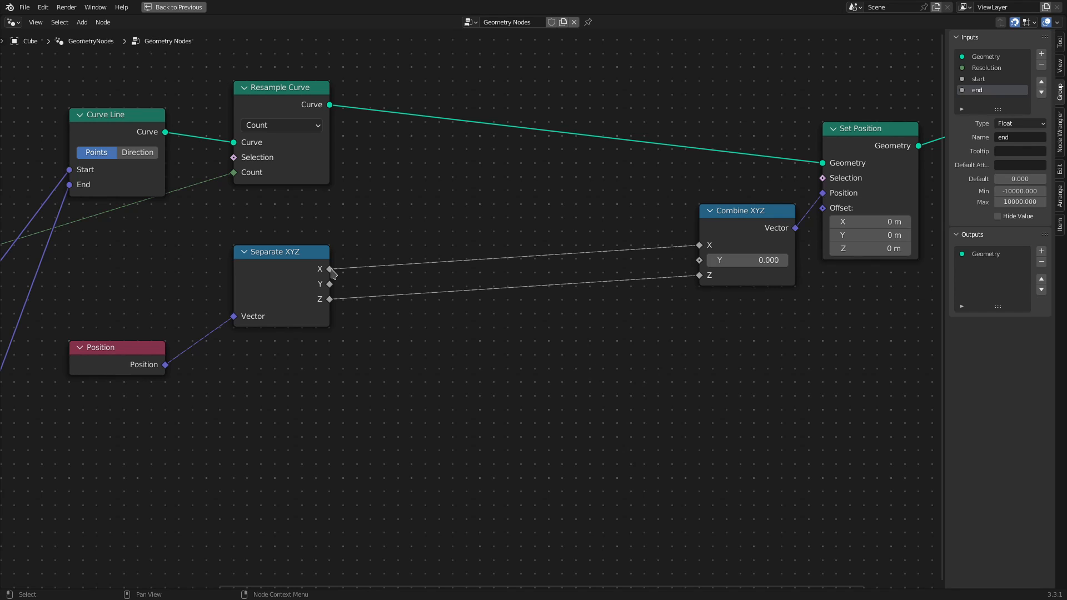
Add a Power math node fed by Separate XYZ's X and set its exponent to 2
drag(332, 270, 389, 332)
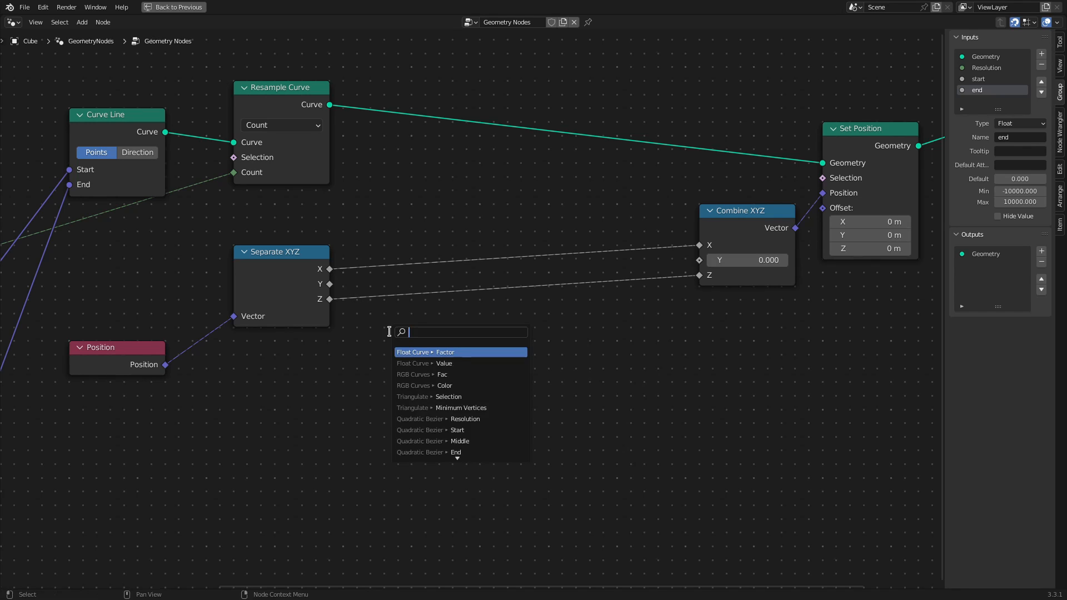
text(powe)
key(Return)
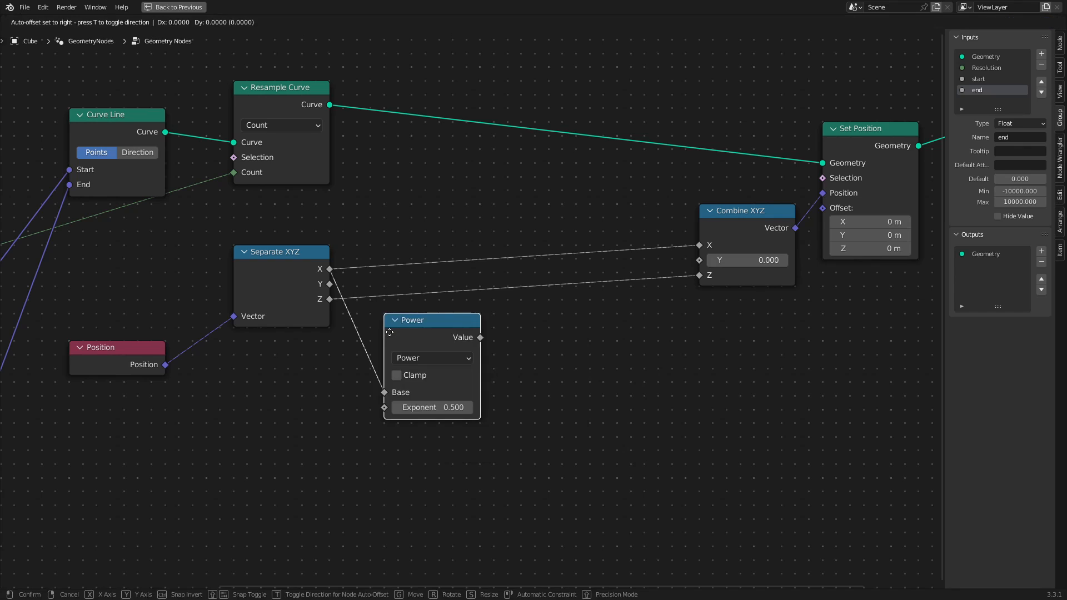
click(434, 403)
text(2)
key(Return)
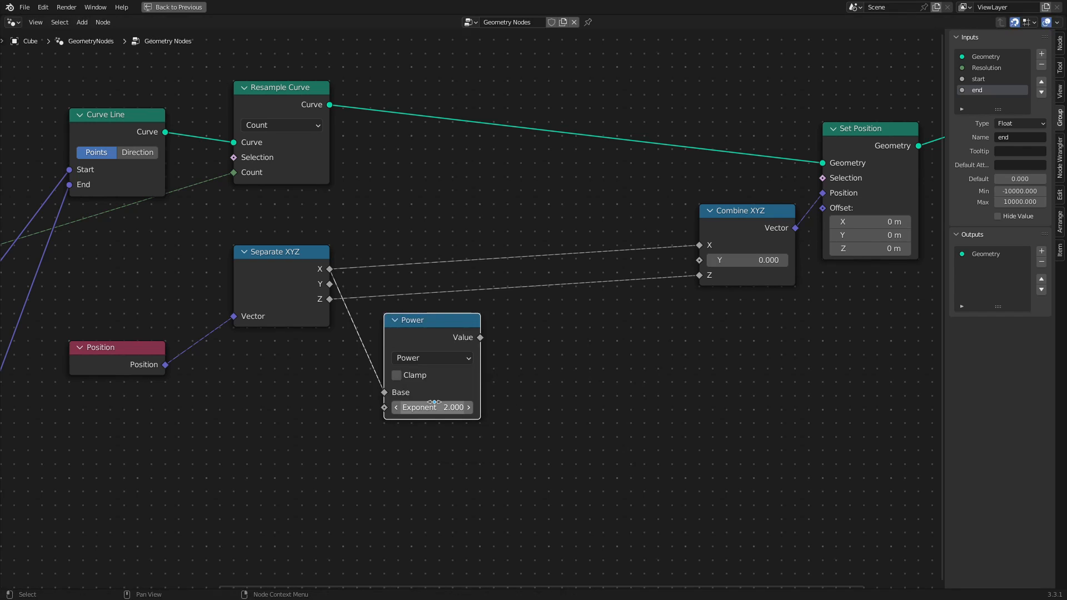
Add a Multiply math node beside the Power node, taking the Power result as its first value
drag(432, 336, 543, 354)
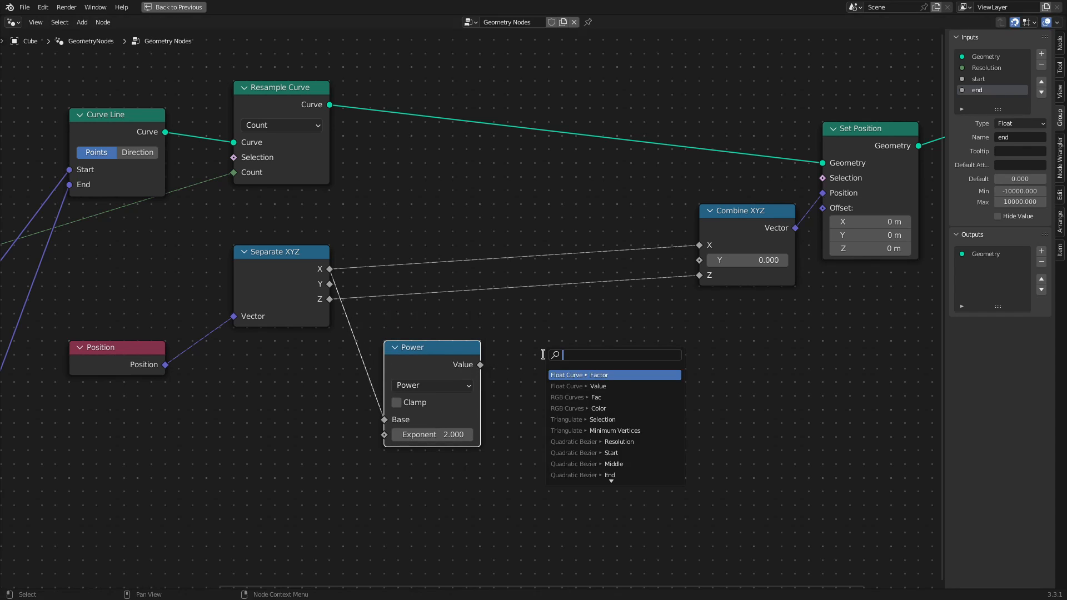
text(mult)
key(Return)
click(544, 357)
scroll(545, 358, down, 3)
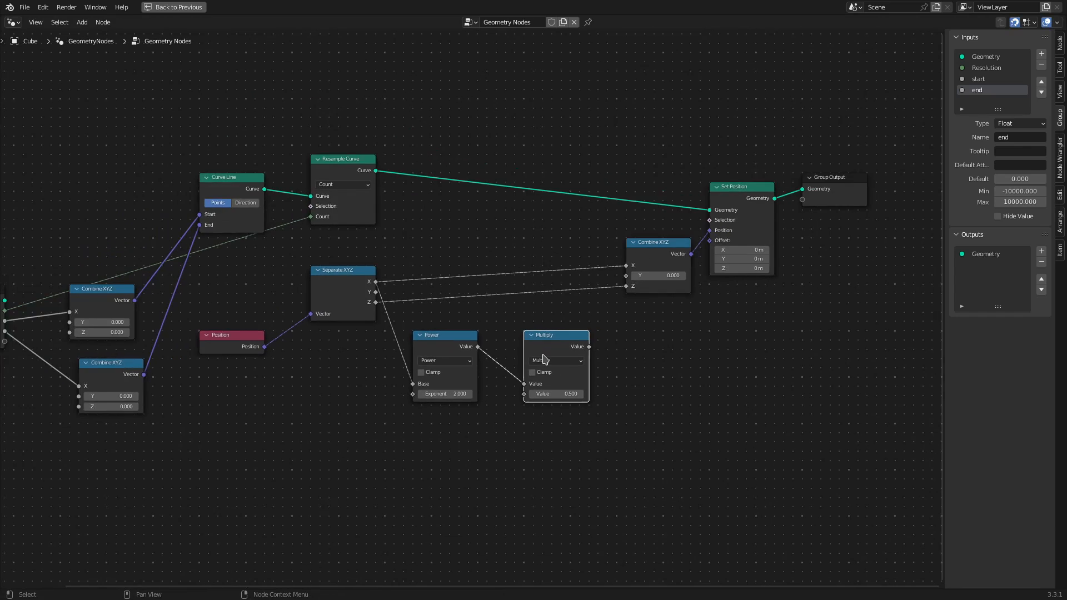
Expose the Multiply node's second value as a group input and route its link beneath the nodes through two reroute points
scroll(544, 358, down, 2)
drag(99, 305, 517, 376)
shift+right_drag(260, 349, 260, 355)
key(g)
click(181, 429)
shift+right_drag(383, 380, 398, 408)
key(g)
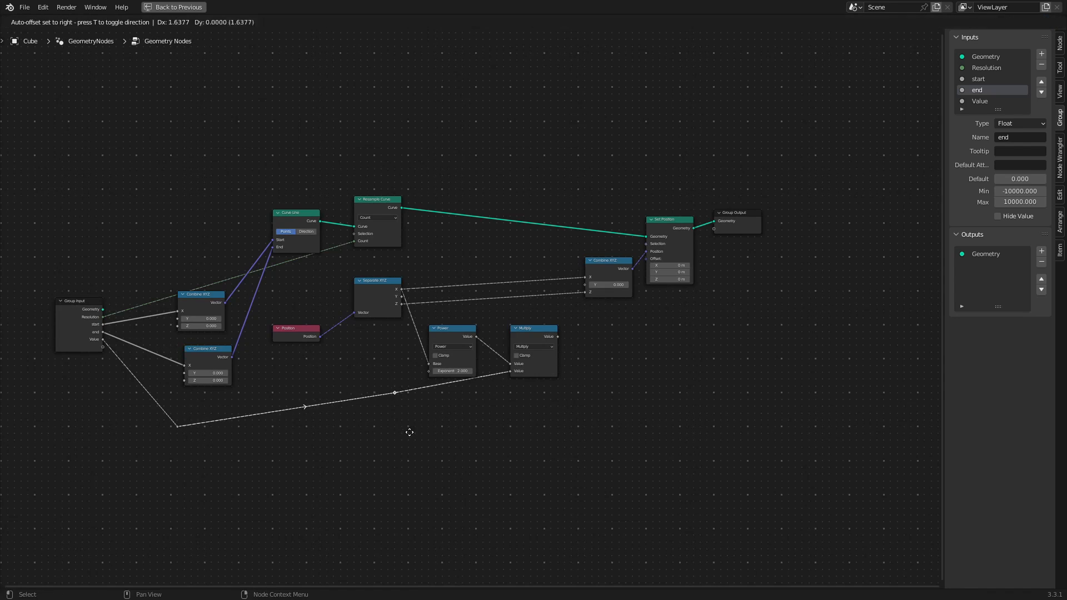
click(487, 446)
scroll(494, 439, up, 2)
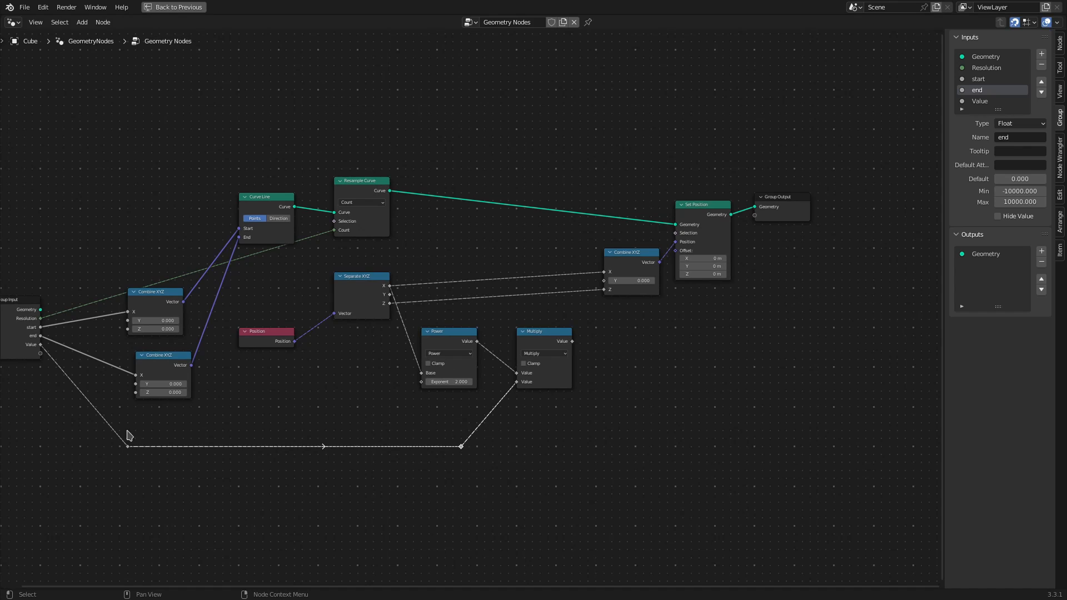
drag(88, 424, 486, 467)
key(g)
click(448, 431)
Add another Multiply math node fed by Separate XYZ's X and place it below the Power node
drag(361, 297, 442, 455)
text(mult)
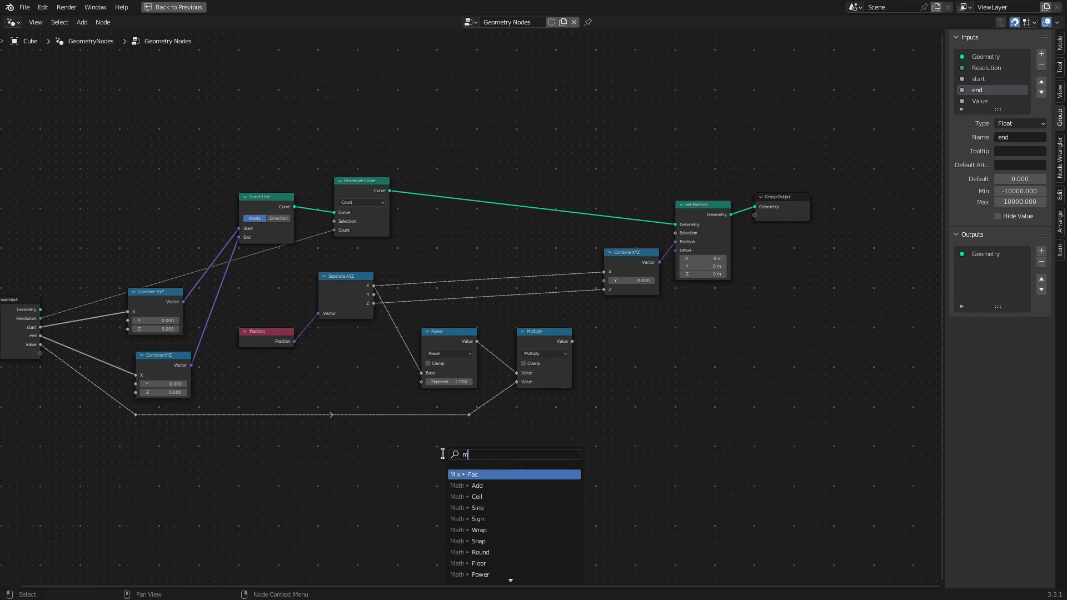
key(Return)
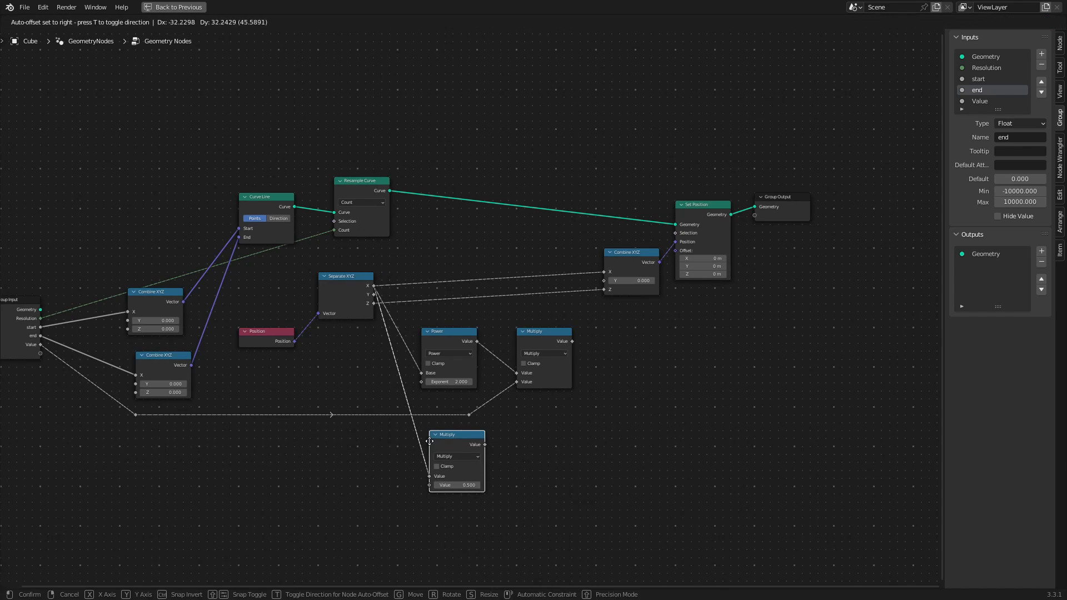
click(416, 436)
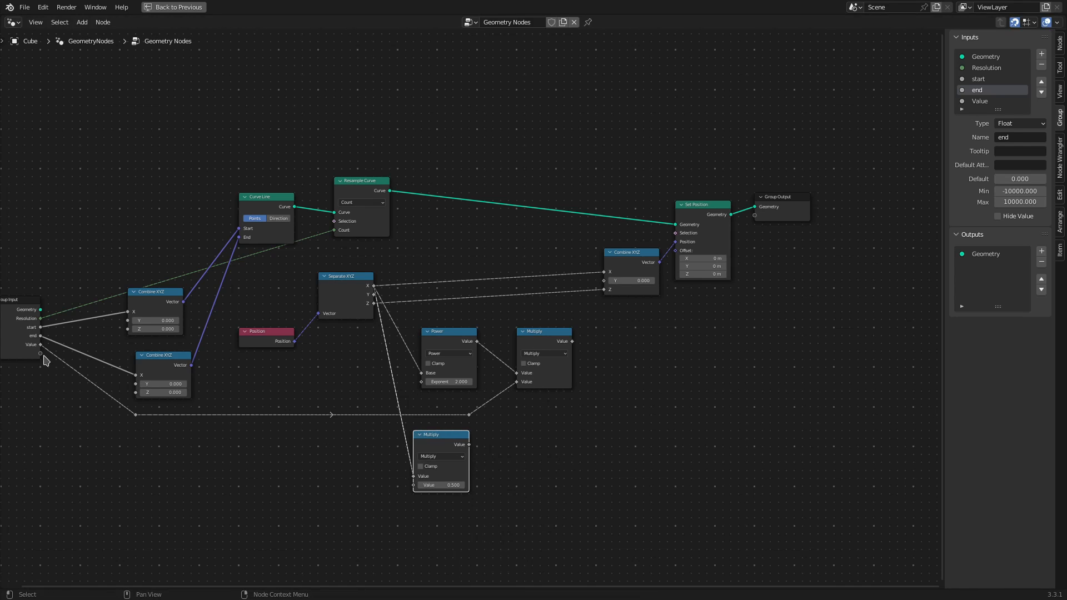
Expose the lower Multiply's second value as a group input and bend its link with a reroute point beneath the Combine XYZ nodes
drag(40, 354, 414, 486)
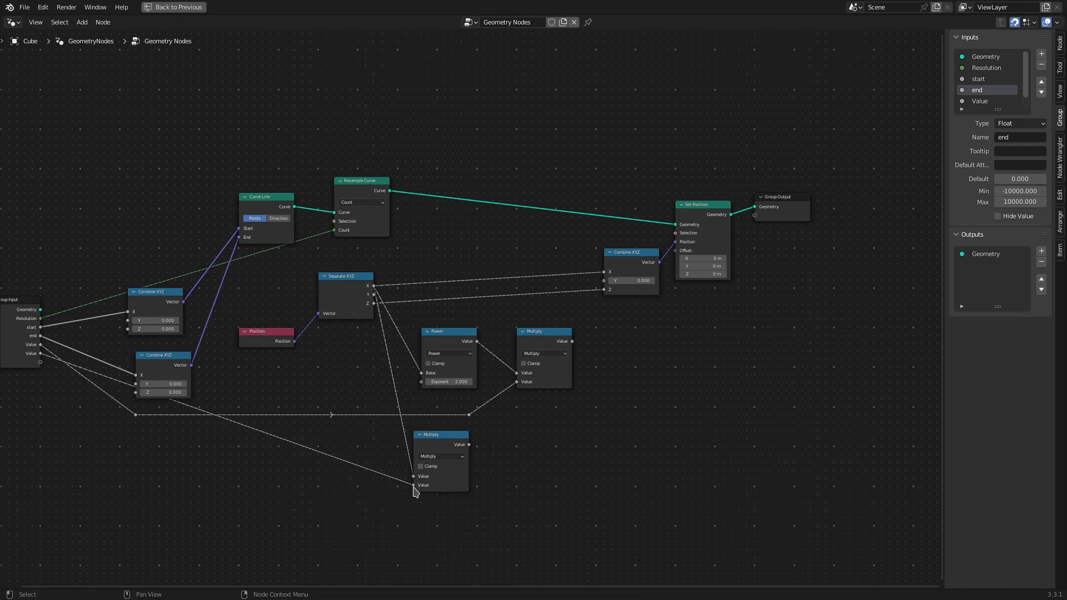
shift+right_drag(248, 447, 295, 436)
key(g)
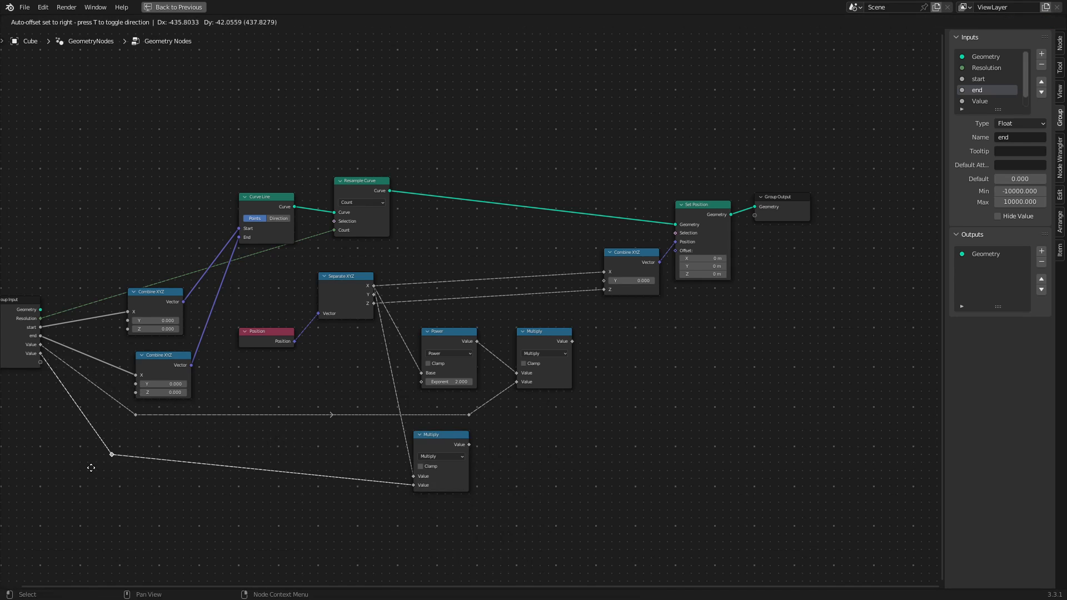
click(106, 460)
key(g)
click(135, 507)
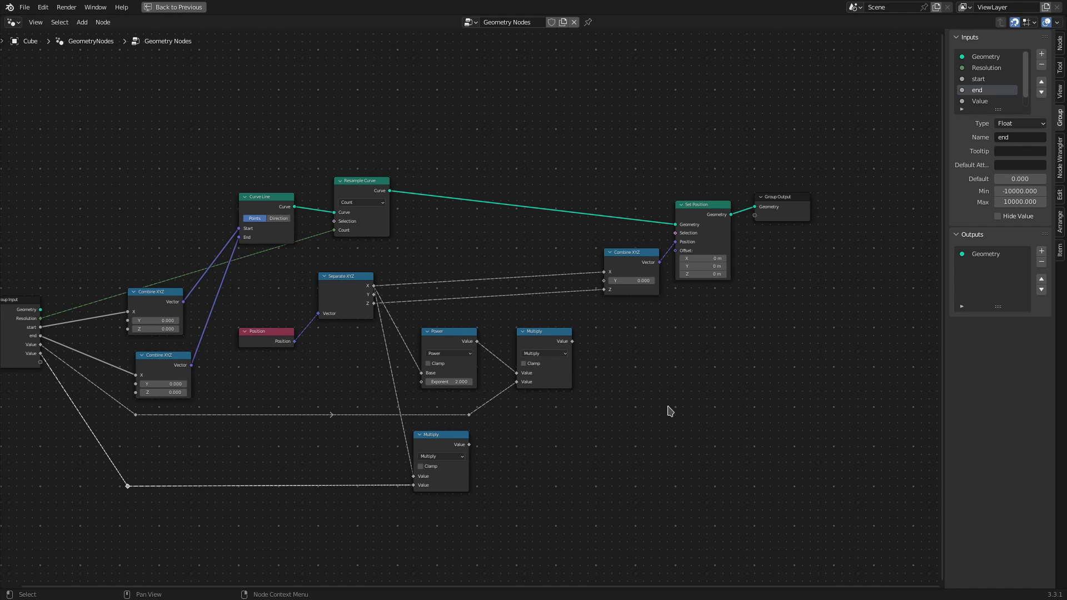
Duplicate the upper Multiply node, change the copy to Add and connect both Multiply results to its values
click(532, 334)
key(shift+d)
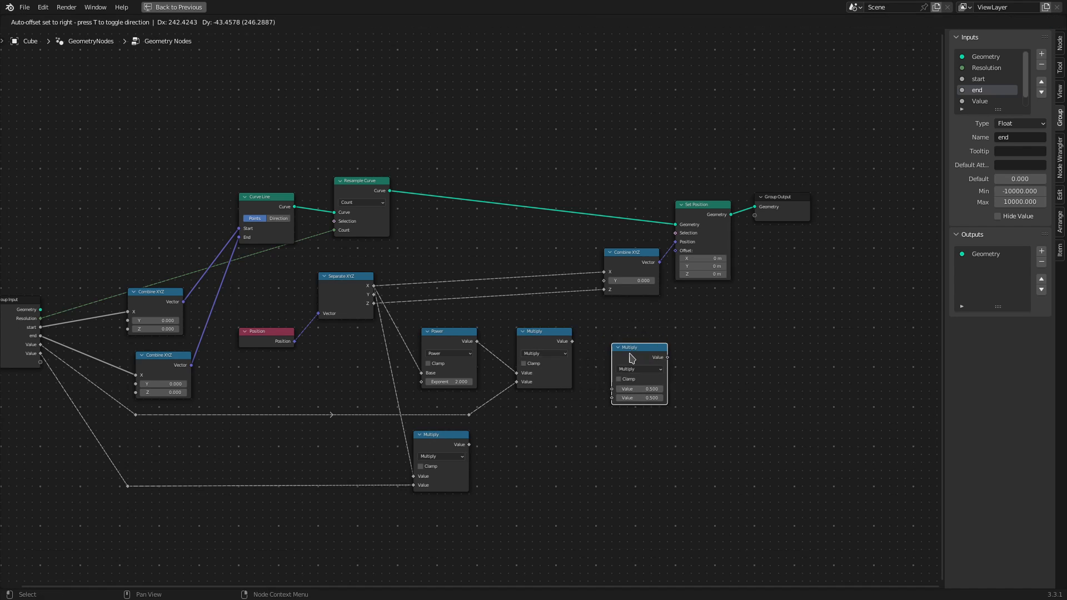
click(630, 357)
click(629, 369)
click(624, 391)
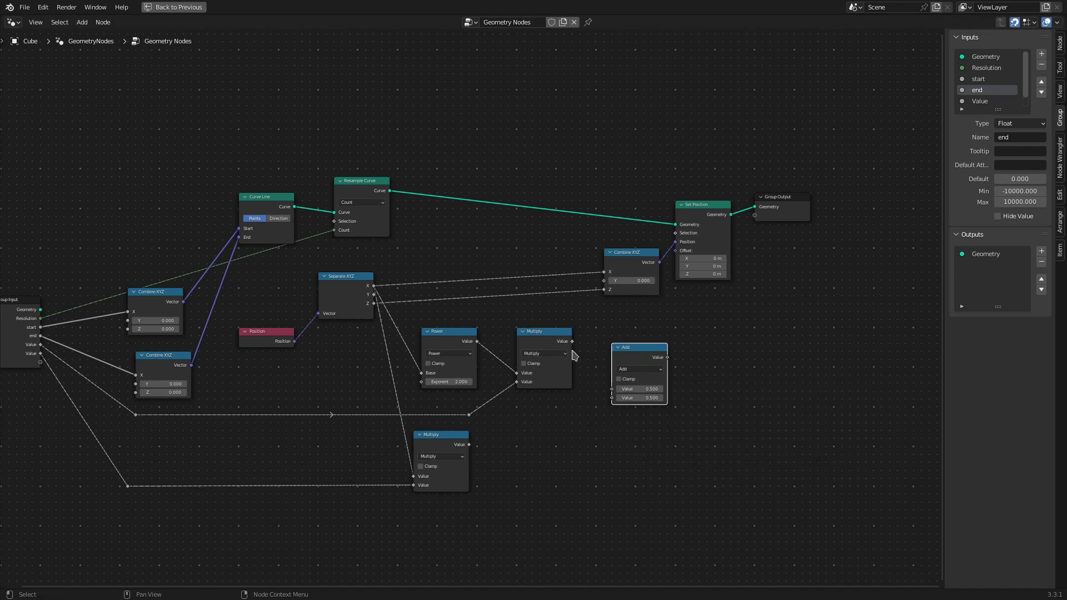
drag(572, 341, 612, 389)
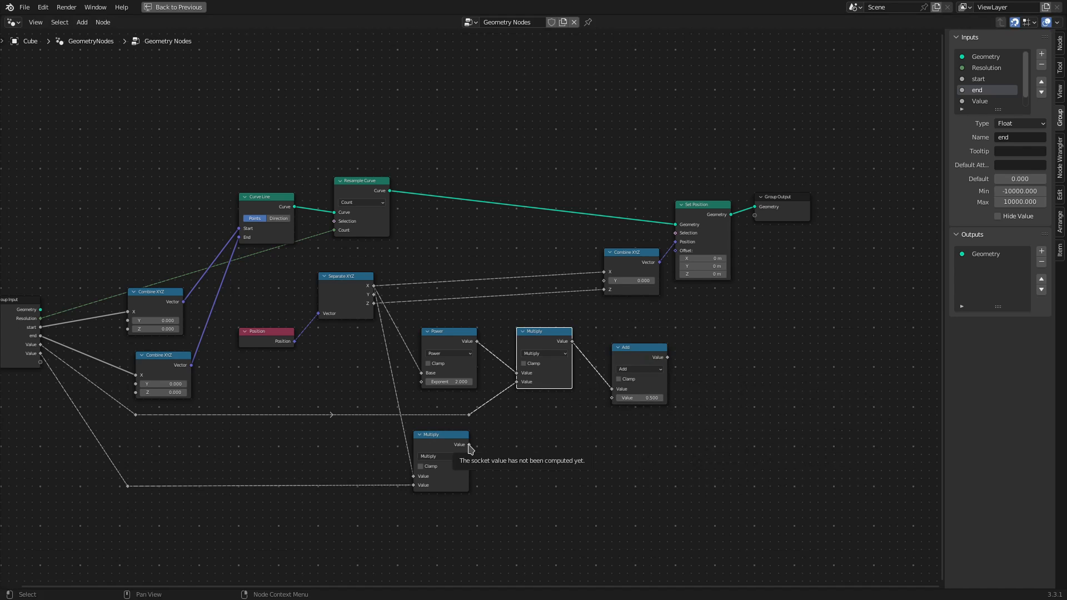
drag(469, 444, 612, 398)
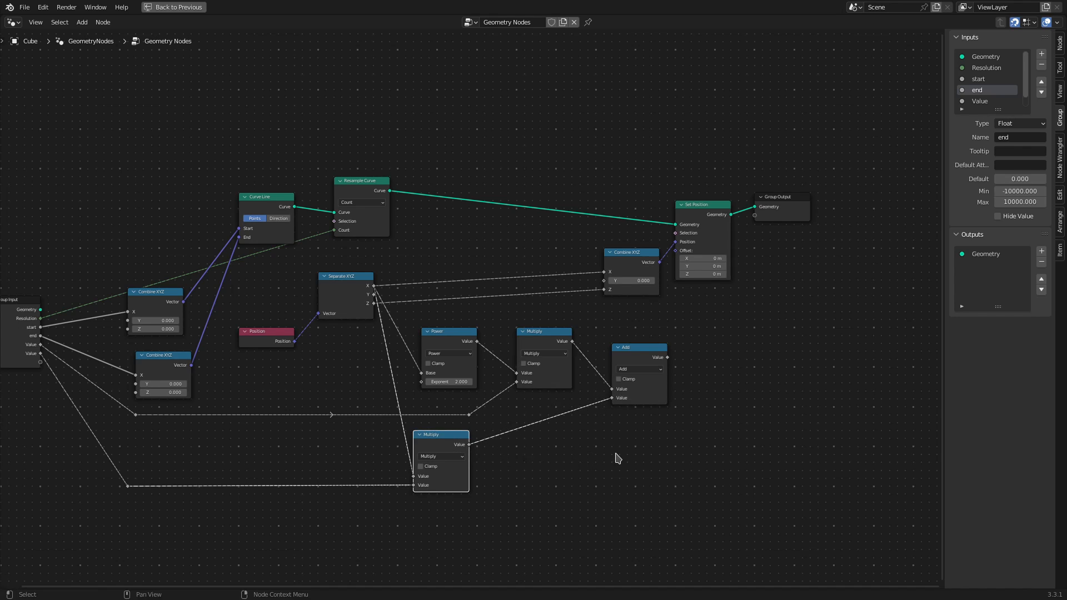
Duplicate the Add node and place the copy beside the original
key(shift+d)
key(Escape)
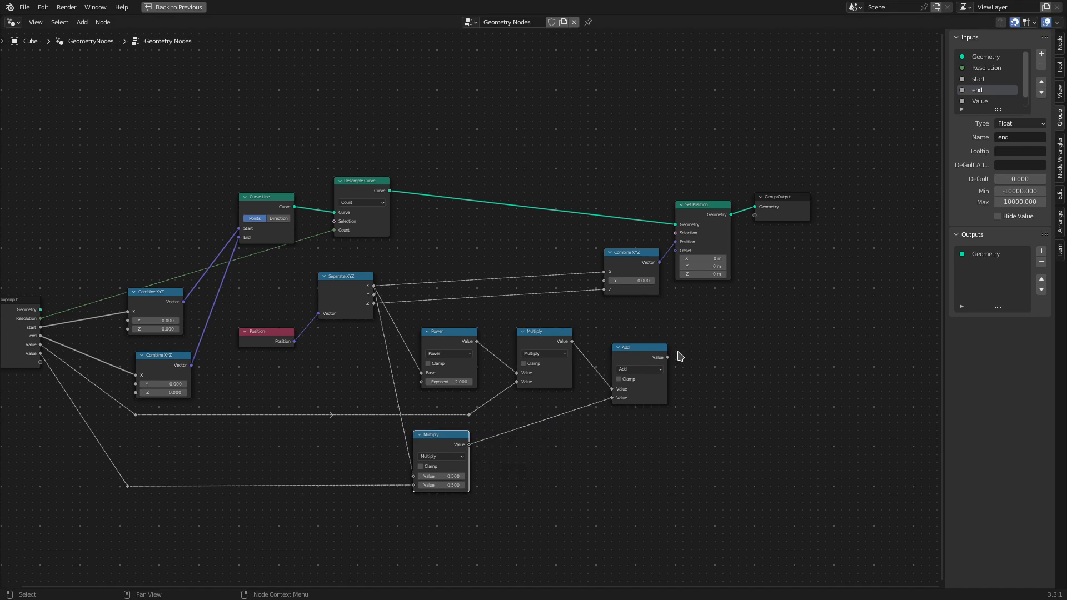
click(653, 366)
key(shift+d)
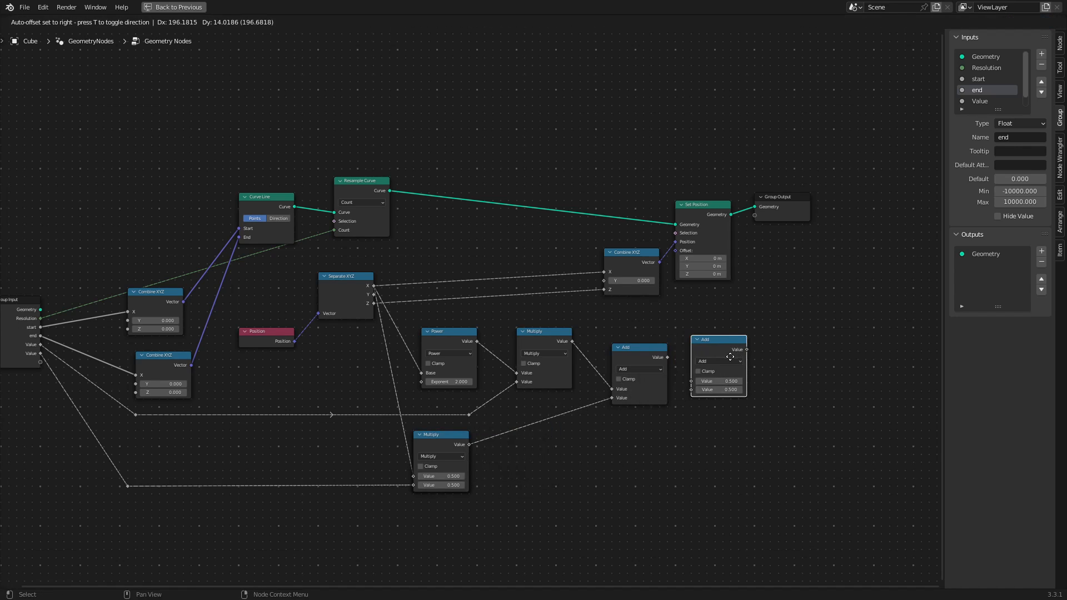
click(734, 363)
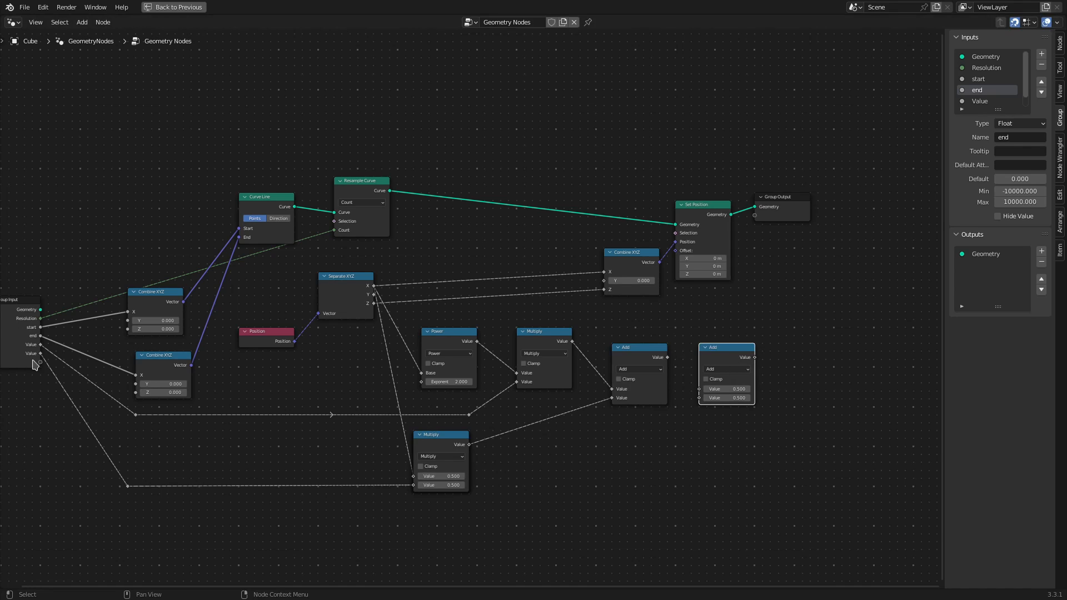
Expose the second Add's lower value as a group input routed beneath the nodes, and connect the first Add's result to its upper value
drag(40, 363, 699, 398)
shift+right_drag(245, 357, 255, 384)
key(g)
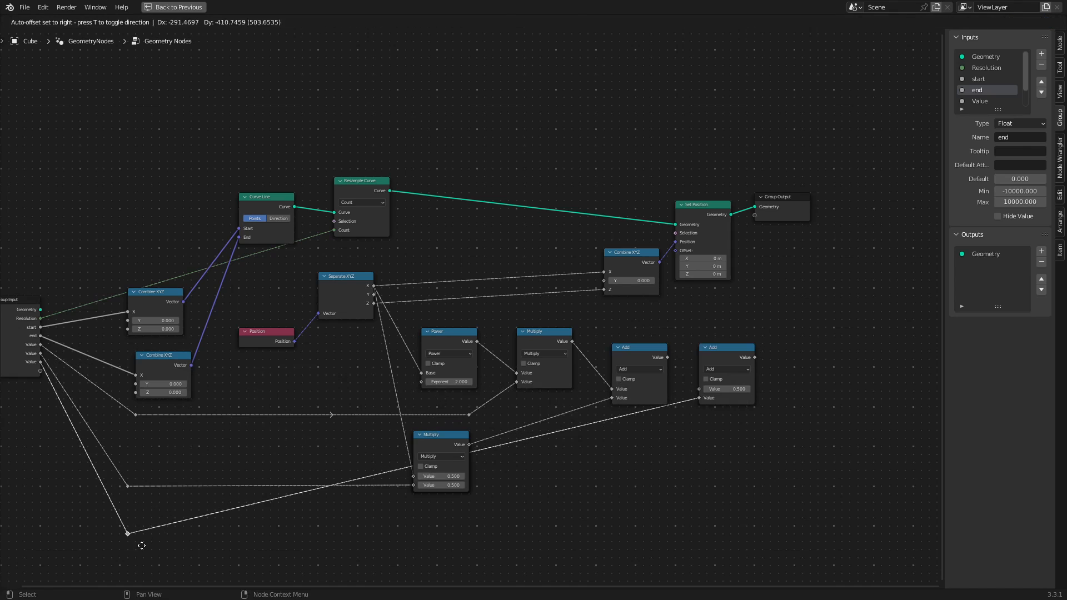
click(140, 545)
shift+right_drag(605, 419, 618, 459)
key(g)
click(625, 557)
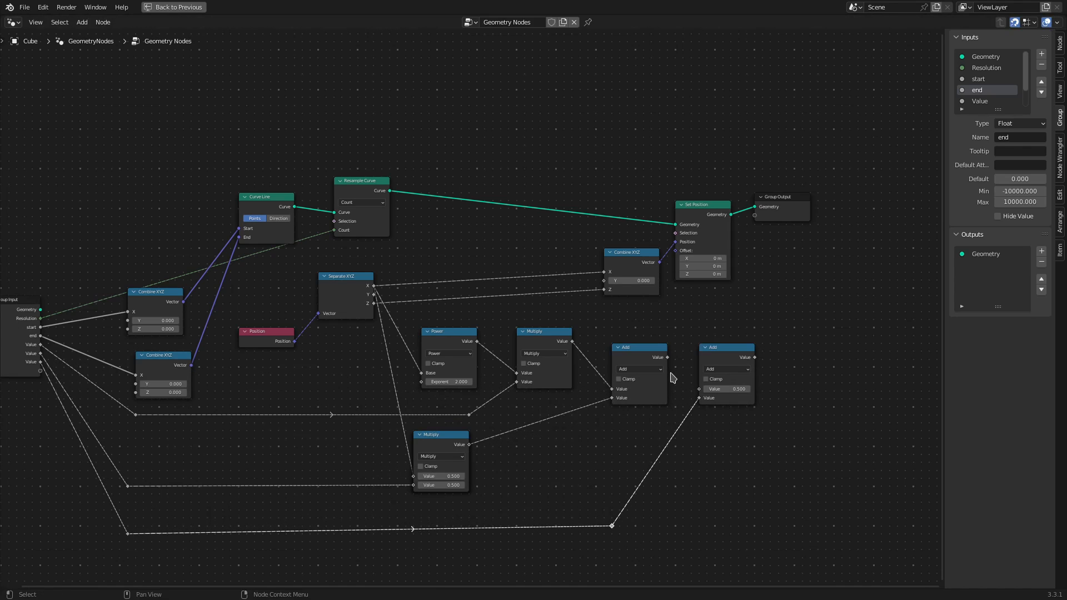
drag(667, 358, 700, 390)
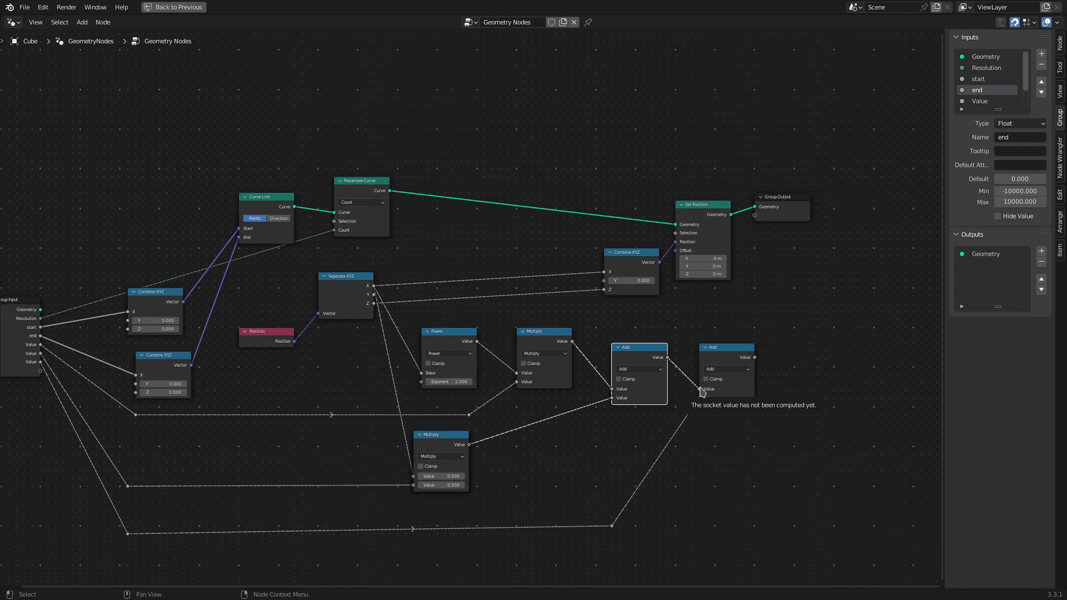
Shift the final Combine XYZ, Set Position and Group Output nodes away to make room and connect the second Add to Combine XYZ's Y
middle_drag(726, 362, 539, 380)
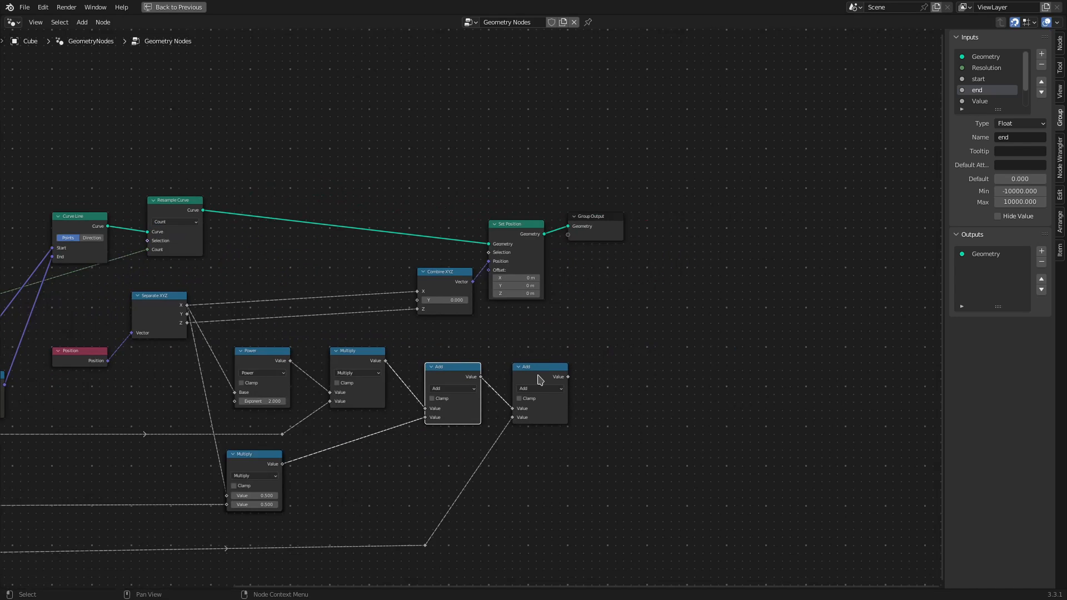
drag(417, 199, 624, 278)
drag(523, 250, 750, 234)
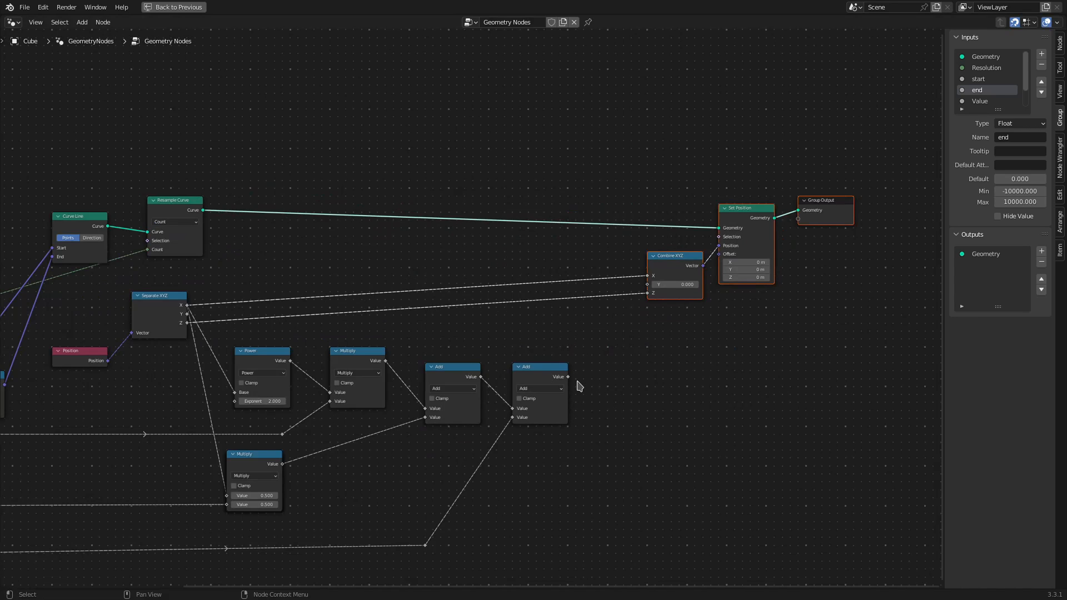
drag(568, 377, 647, 284)
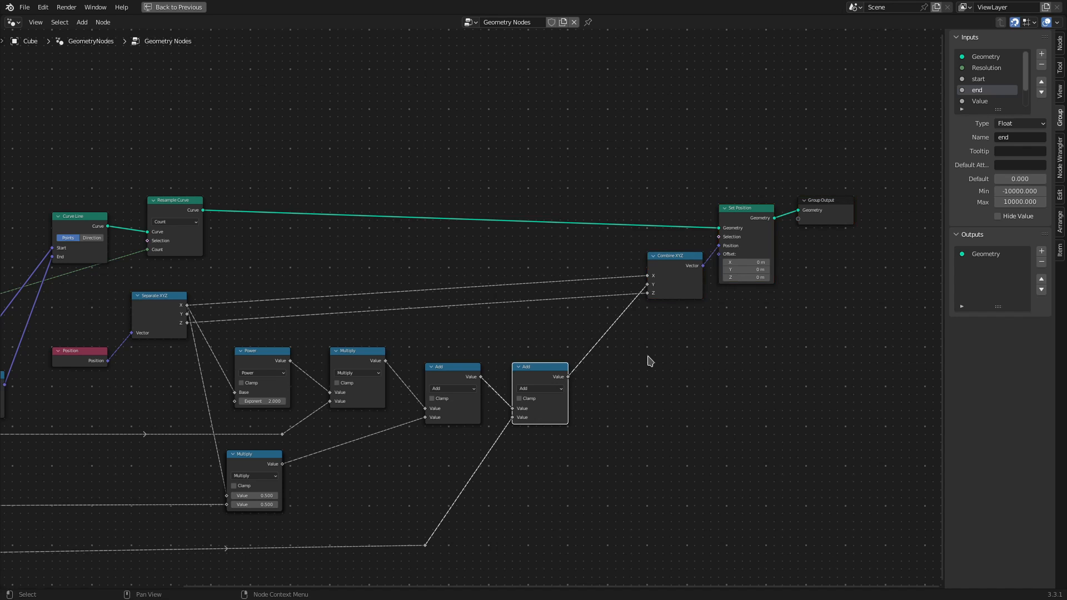
Rename the three group inputs called Value to a, b and c, in order
scroll(650, 361, down, 1)
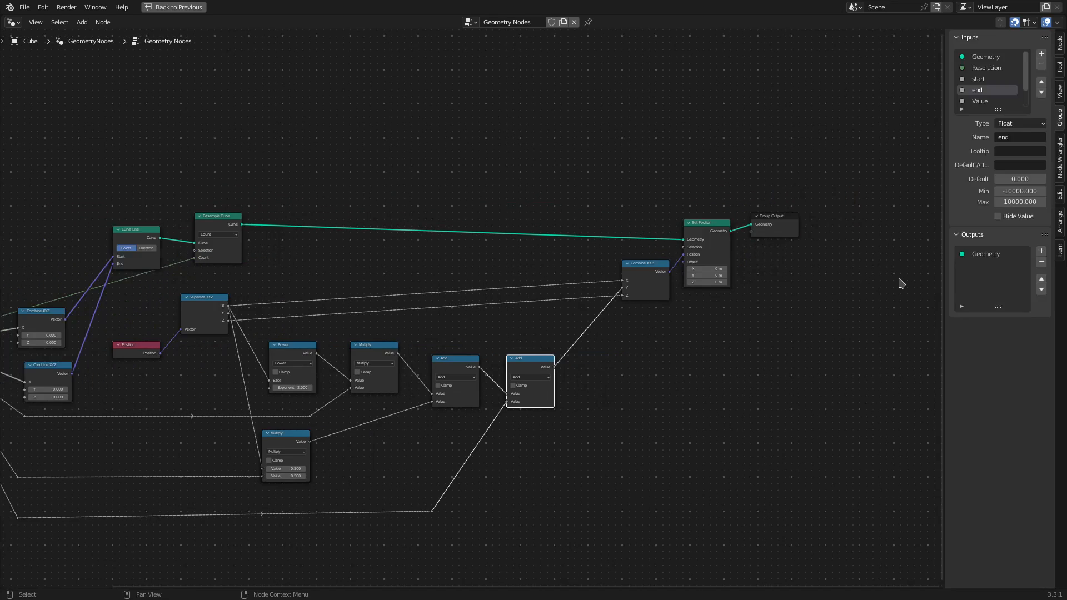
click(1007, 100)
scroll(1007, 99, down, 2)
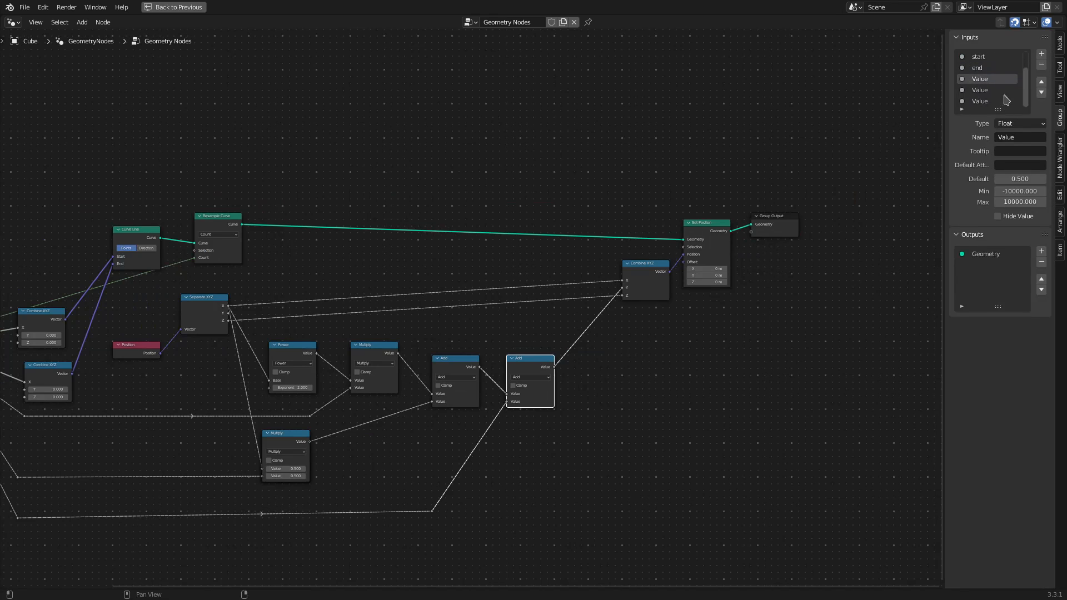
click(1012, 139)
text(a)
click(990, 90)
click(1018, 137)
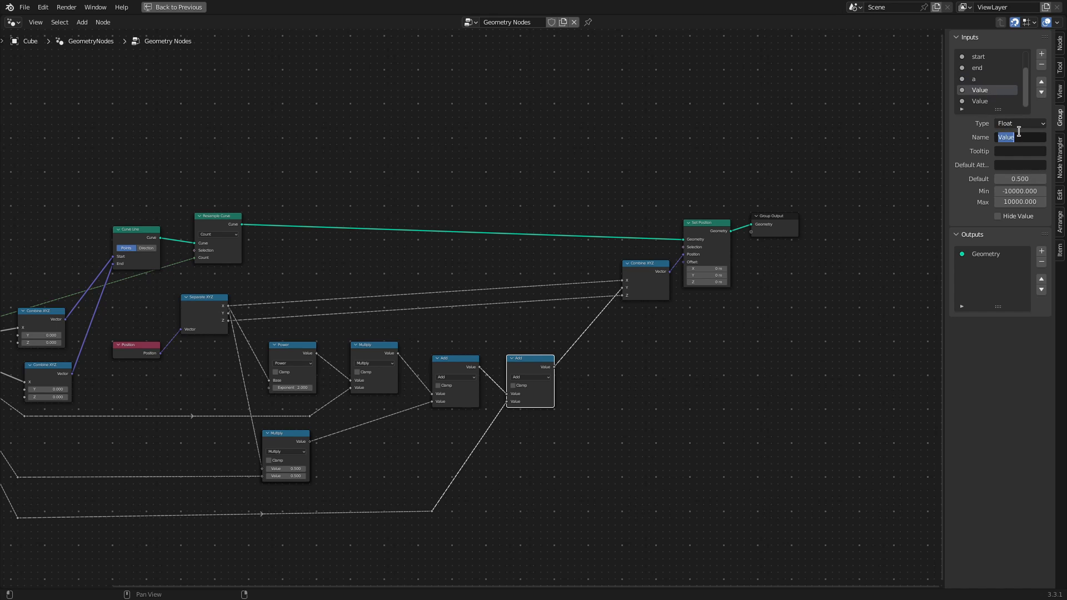
text(b)
key(Return)
click(1000, 101)
click(1014, 136)
text(c)
key(Return)
Restore the full workspace layout and set the modifier's start to -1 and end to 1
key(ctrl+space)
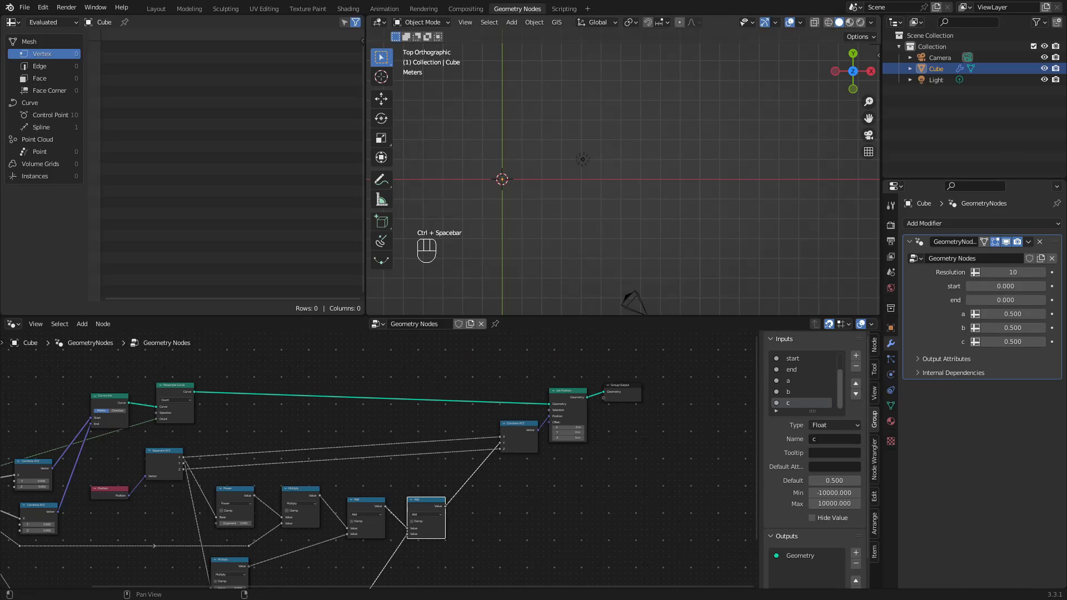
click(997, 286)
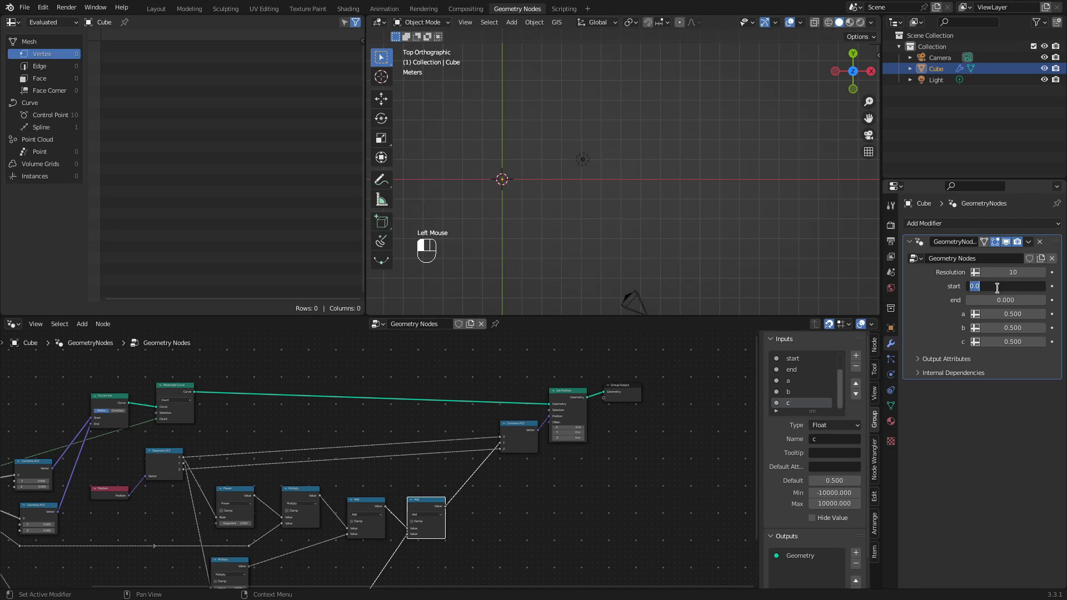
text(1)
key(Return)
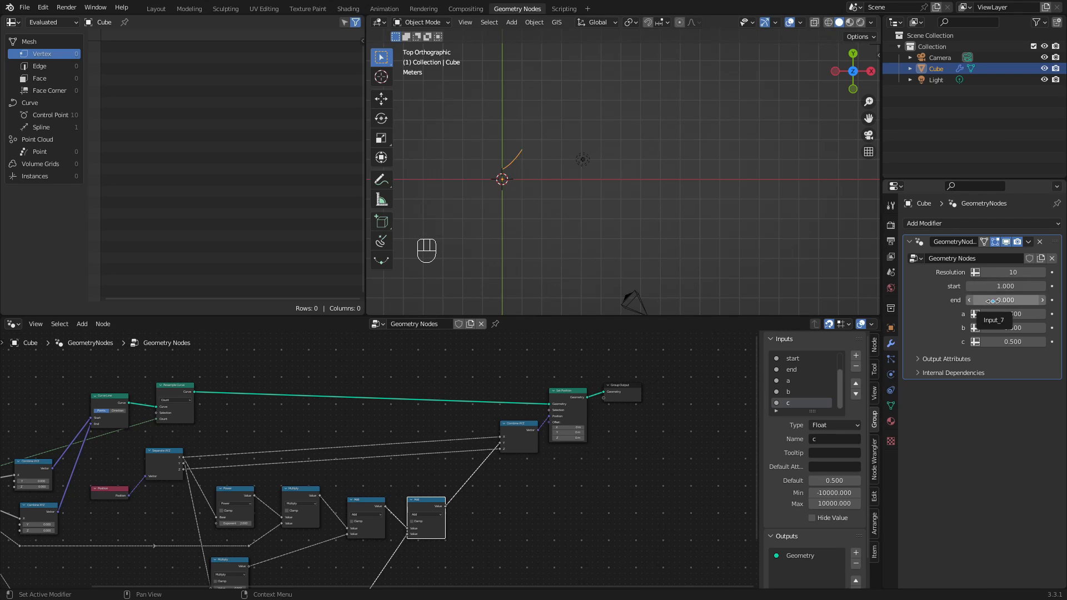
click(992, 300)
click(999, 291)
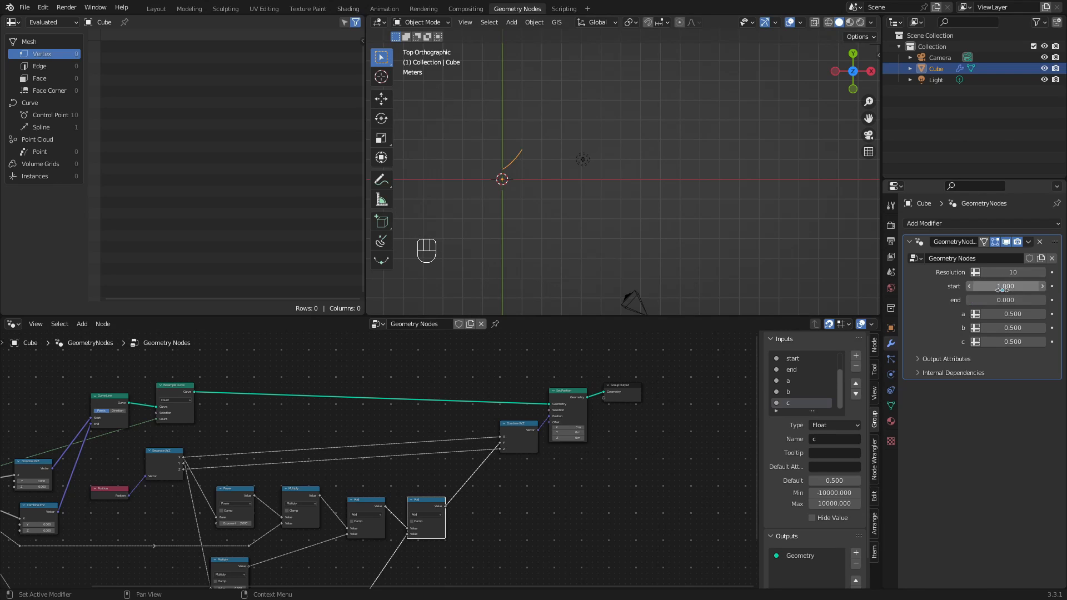
click(1002, 288)
key(Return)
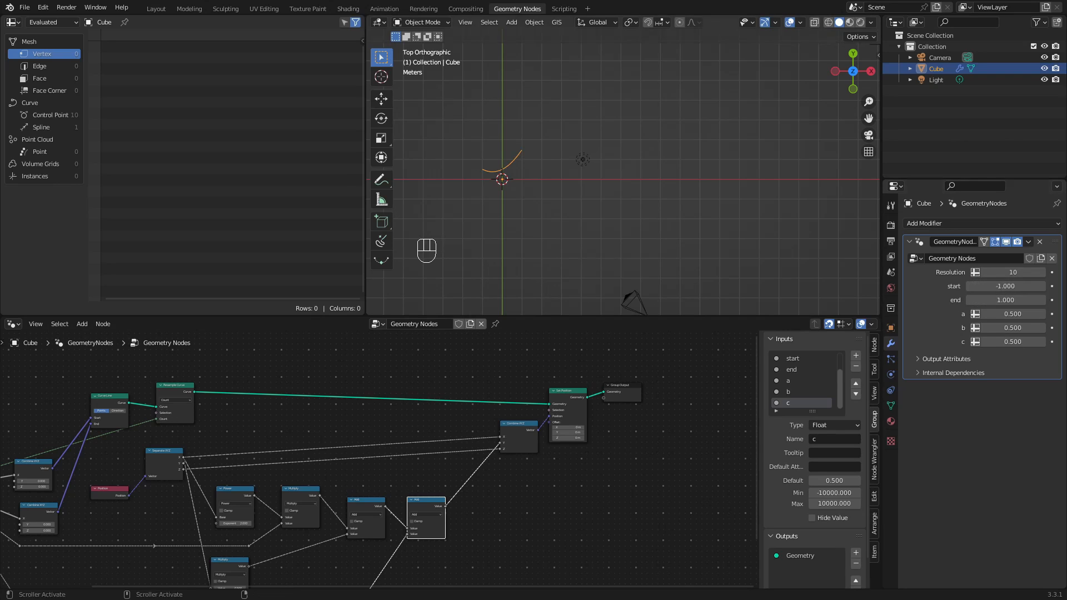
Set coefficient c of the geometry nodes modifier to 0
click(997, 315)
key(Tab)
key(Tab)
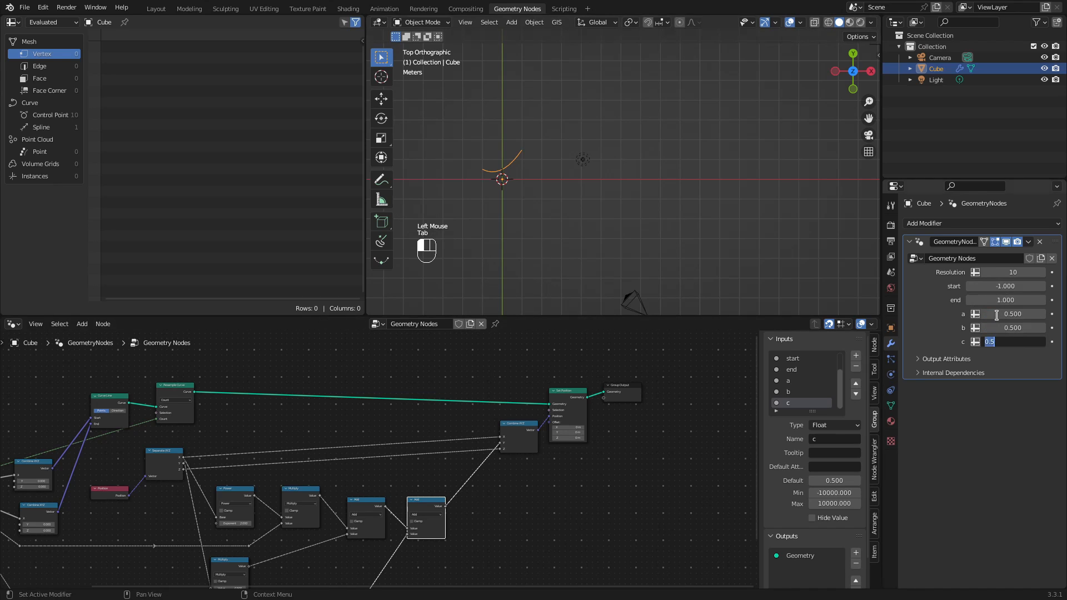
text(0)
key(Return)
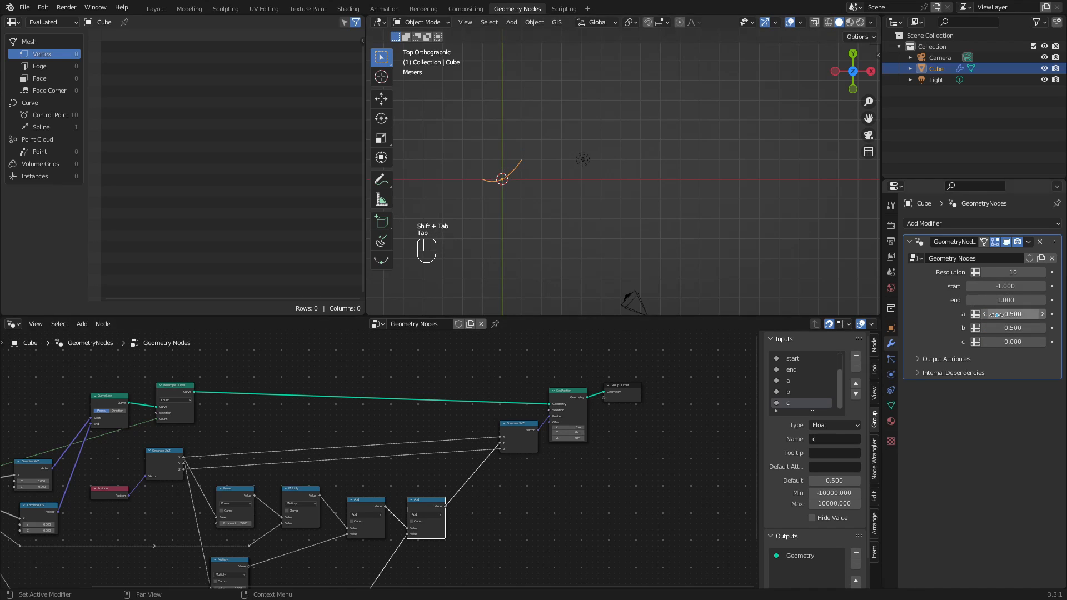
Set the modifier's coefficient a to 1 and coefficient b to 0
click(997, 315)
text(0)
key(Return)
click(997, 314)
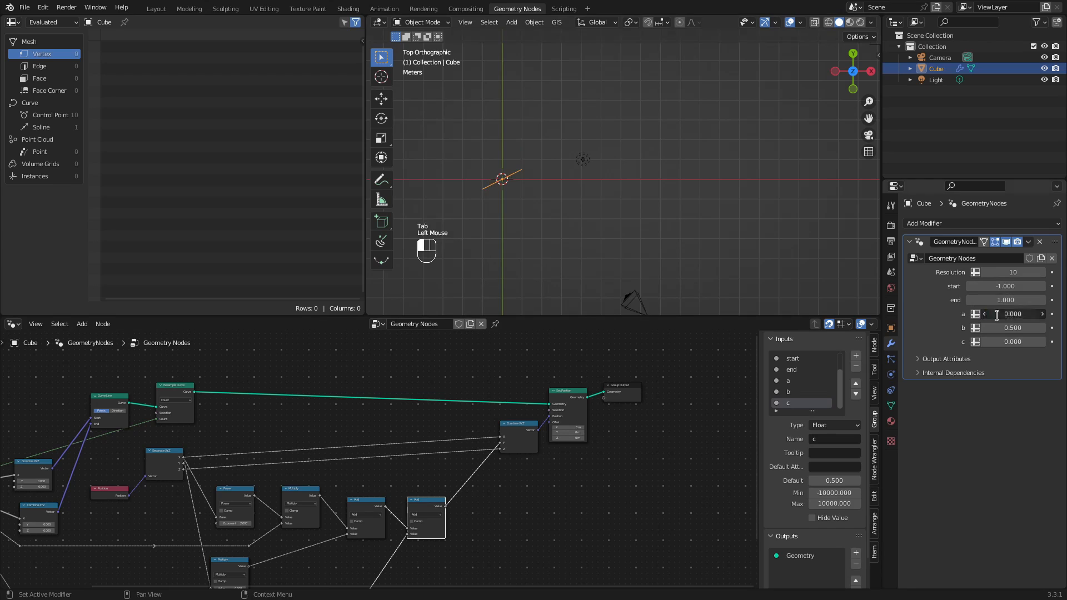
text(1)
key(Return)
click(1003, 328)
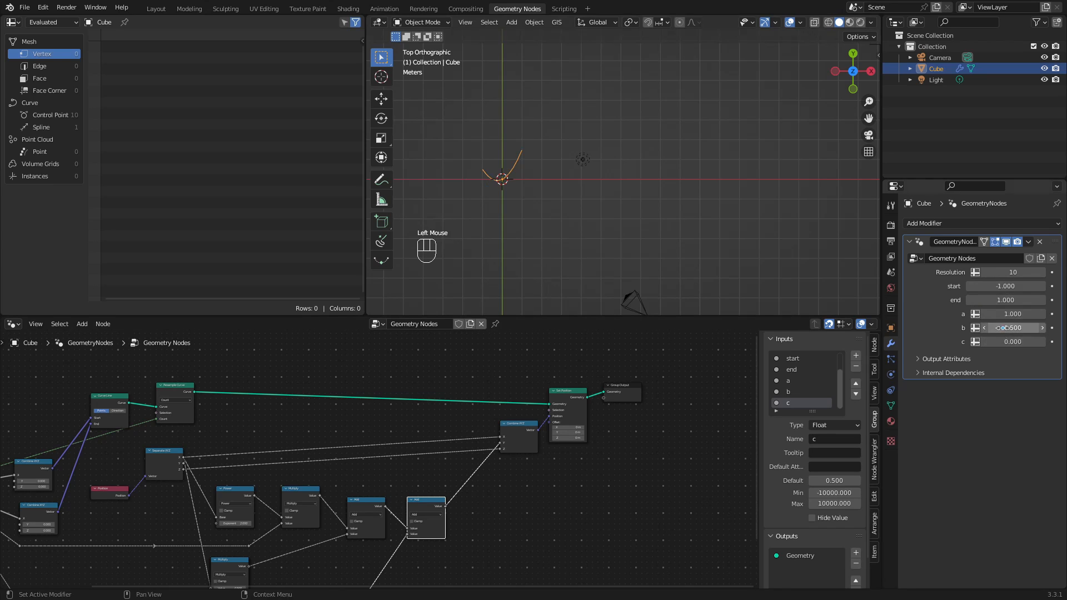
text(0)
key(Return)
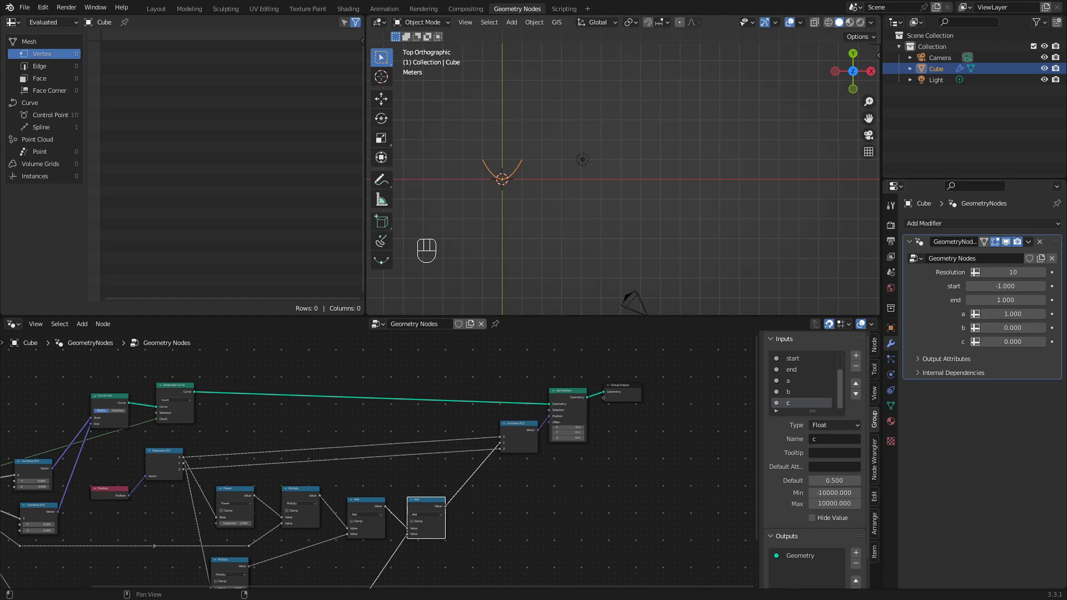
Raise the curve's resolution to 50 and vary the coefficients and range, leaving a at 0.63 and c at 0.06
click(1012, 314)
mouse_move(1013, 314)
mouse_down()
mouse_move(995, 286)
mouse_move(1017, 313)
mouse_up()
click(1008, 272)
text(50)
key(Return)
drag(1005, 328, 988, 286)
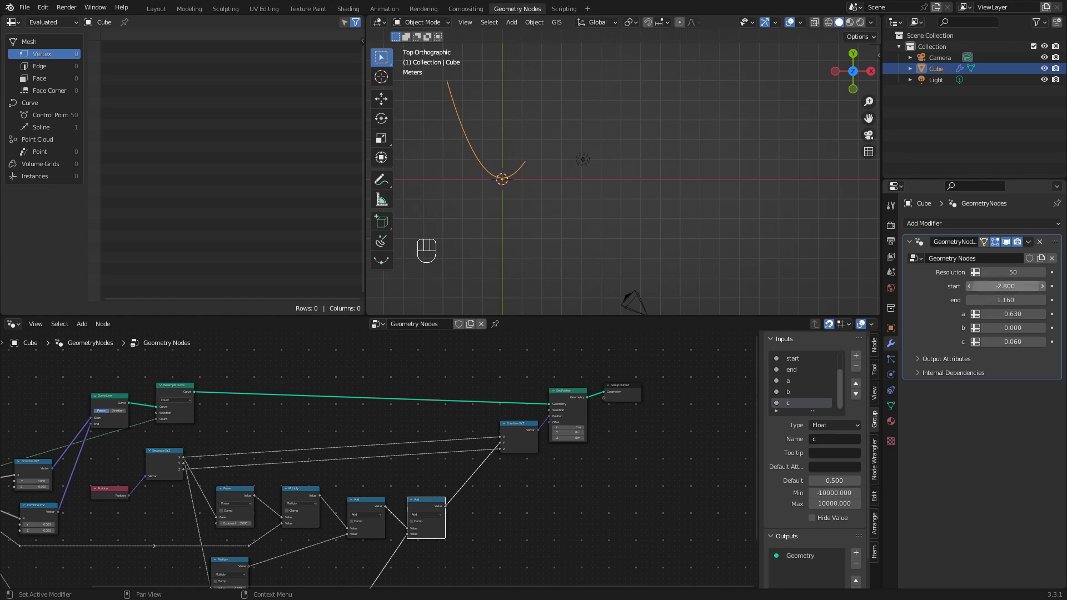
Set the curve's start to -3 and end to 3
click(1019, 288)
text(-3)
key(Tab)
text(3)
key(Return)
scroll(605, 239, down, 2)
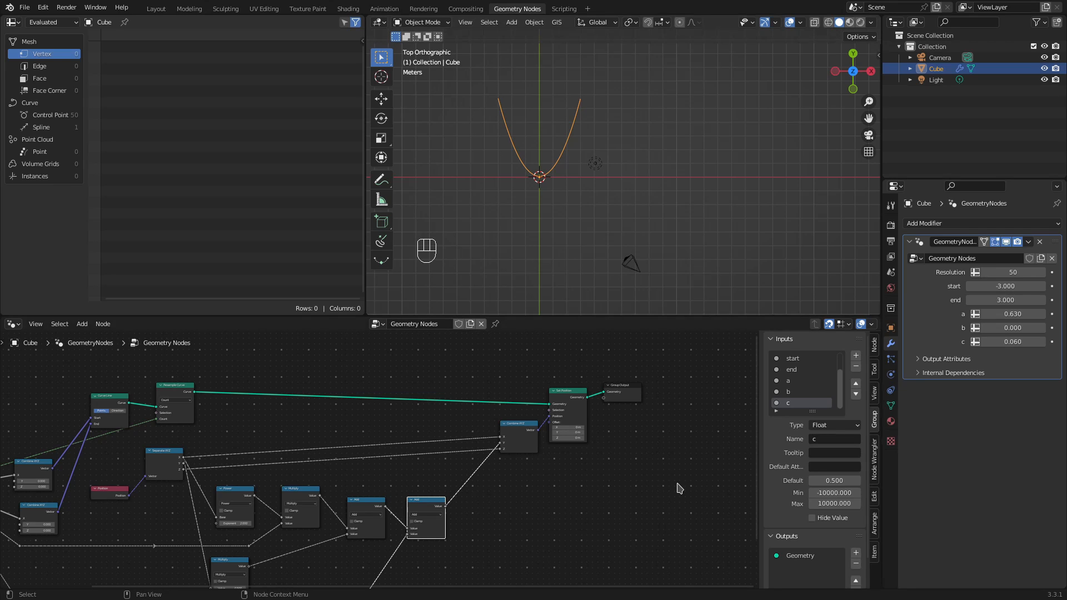
Remove the group inputs a, b and c from the node group
click(793, 381)
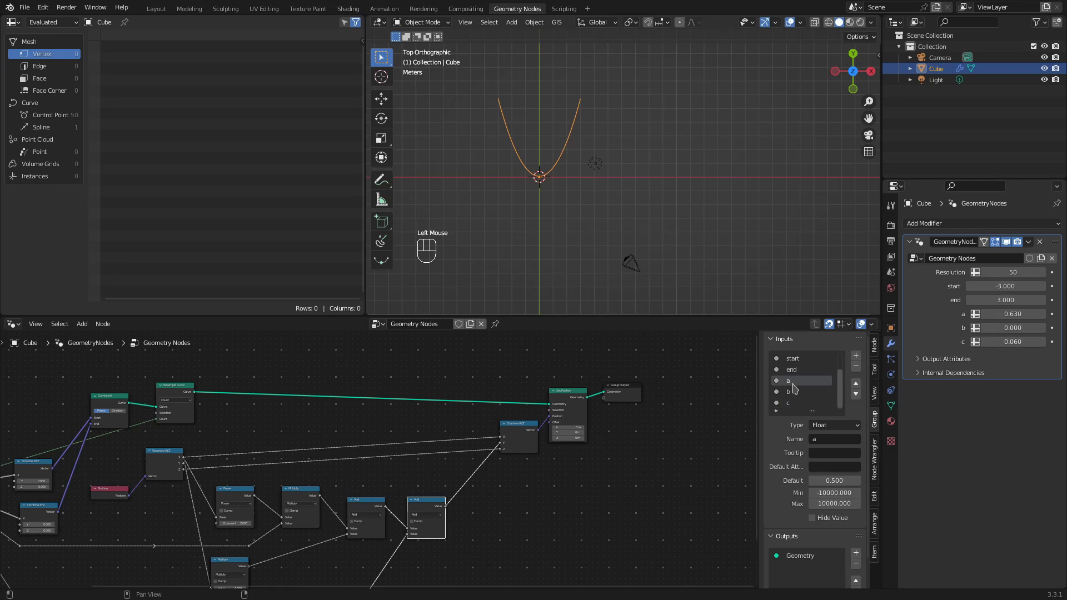
click(856, 369)
click(856, 369)
click(856, 368)
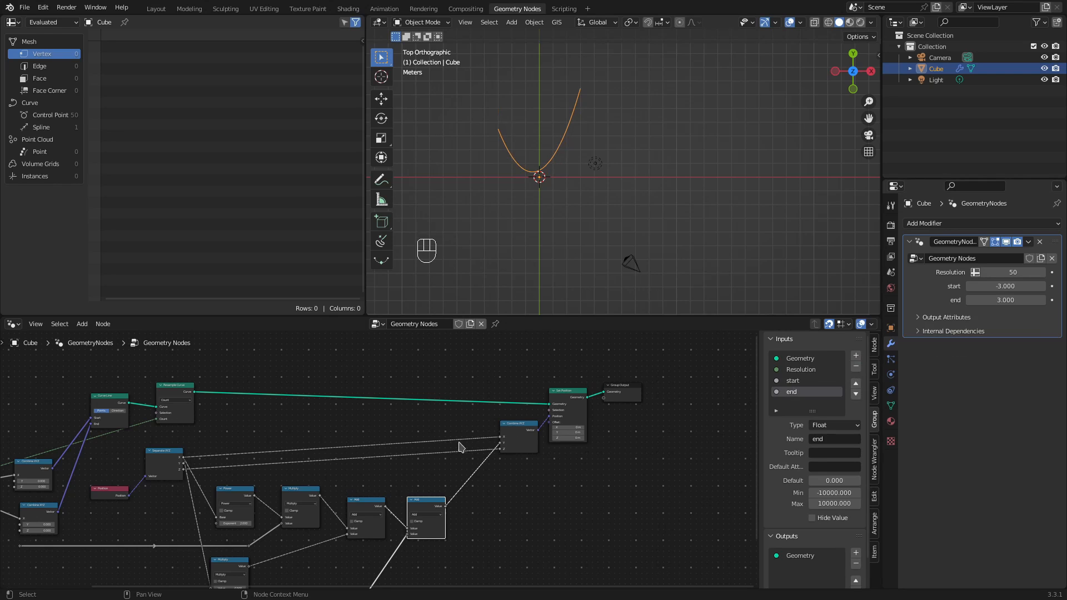
Maximize the node editor and delete the Power, both Multiply and both Add nodes along with the leftover reroutes
middle_drag(367, 463, 460, 431)
key(ctrl+space)
scroll(387, 464, up, 1)
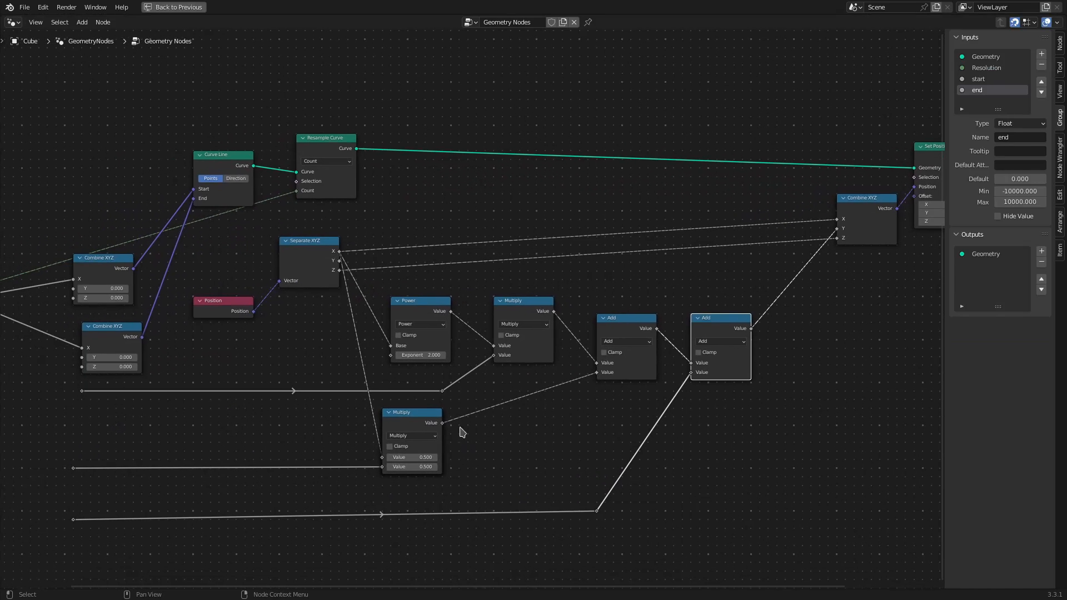
click(422, 318)
key(x)
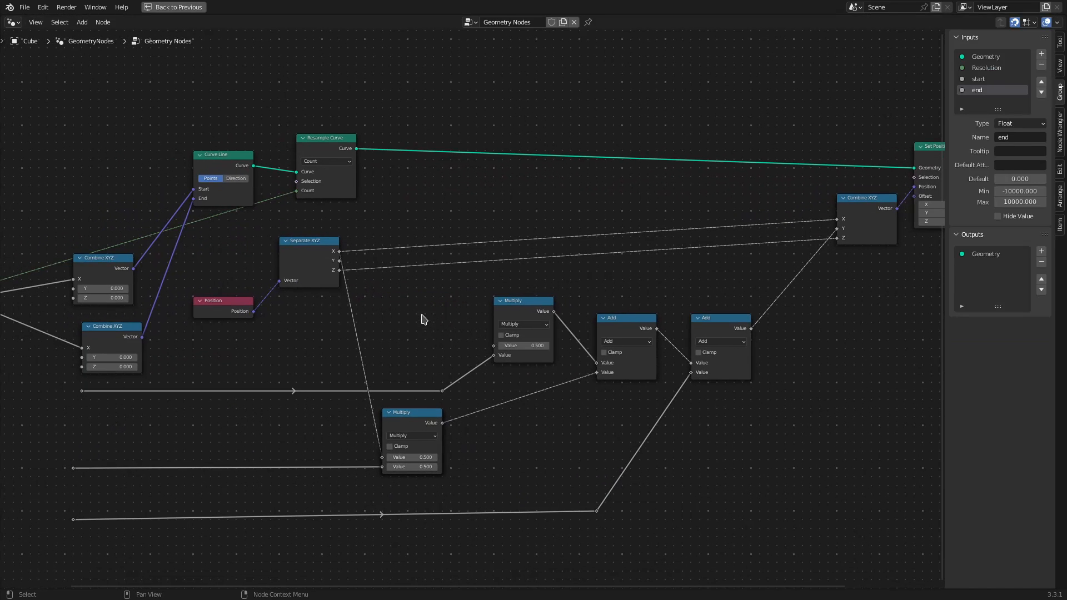
click(515, 314)
key(x)
click(611, 322)
key(x)
click(694, 320)
key(x)
drag(43, 383, 641, 535)
key(x)
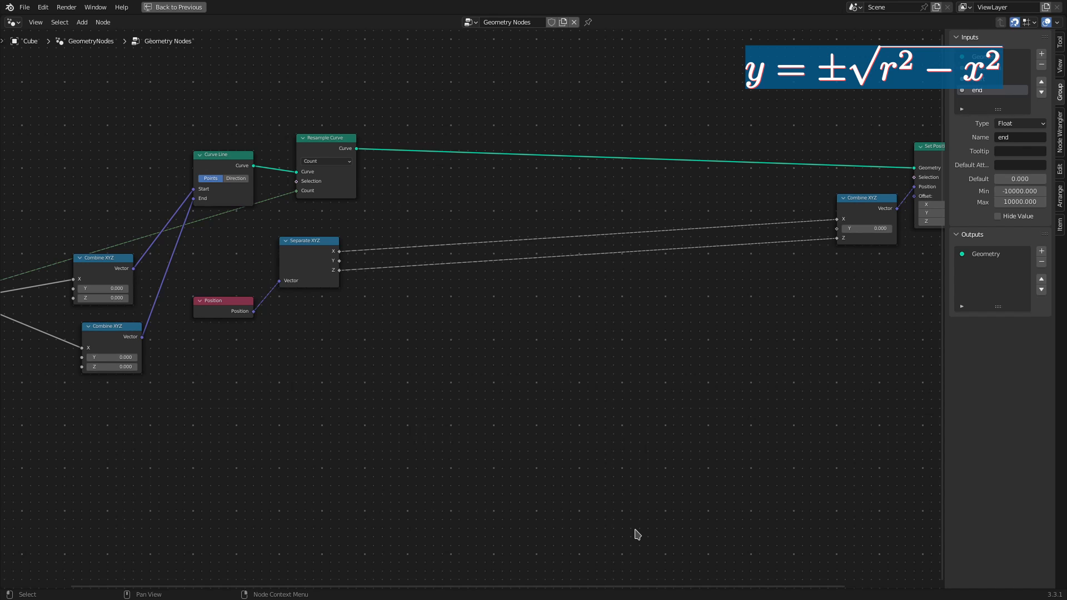
Add a Math node below Separate XYZ, set it to Power and give it an exponent of 2
middle_drag(434, 351, 488, 347)
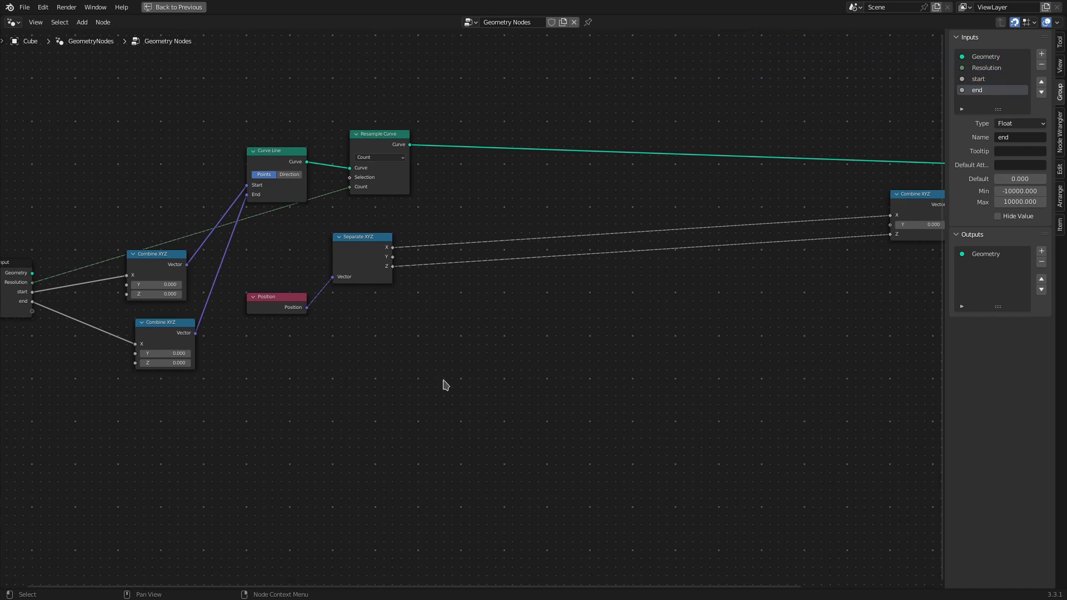
key(shift+a)
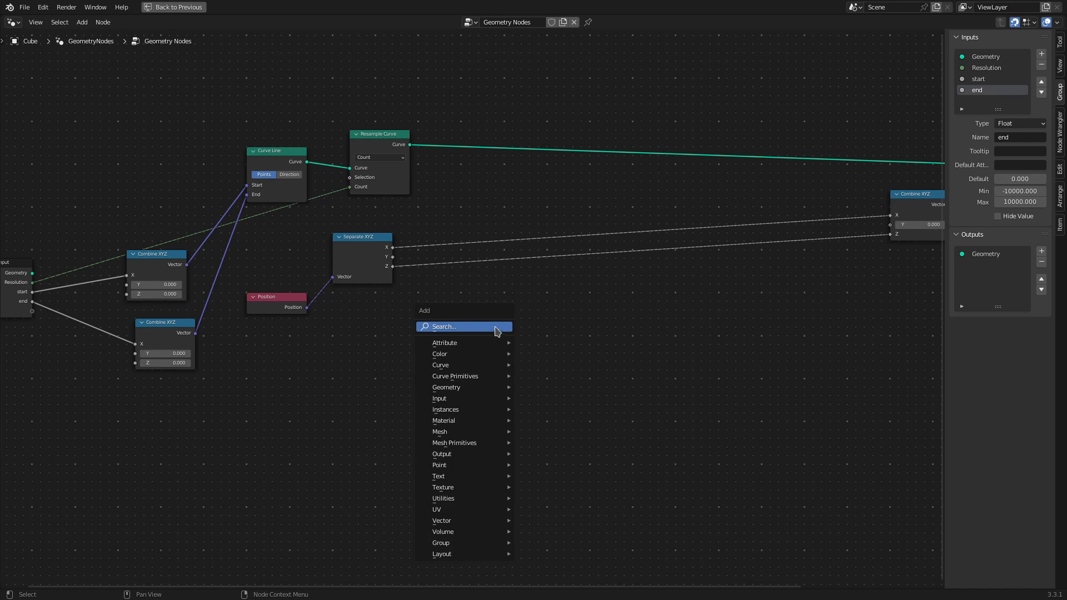
mouse_move(495, 499)
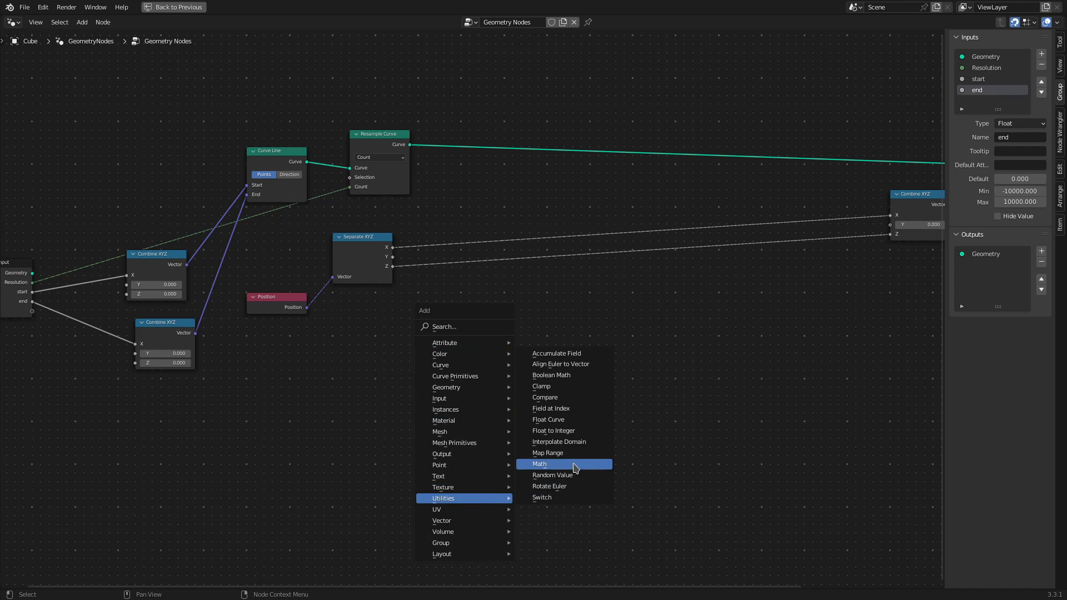
click(575, 469)
click(441, 319)
click(482, 364)
click(498, 443)
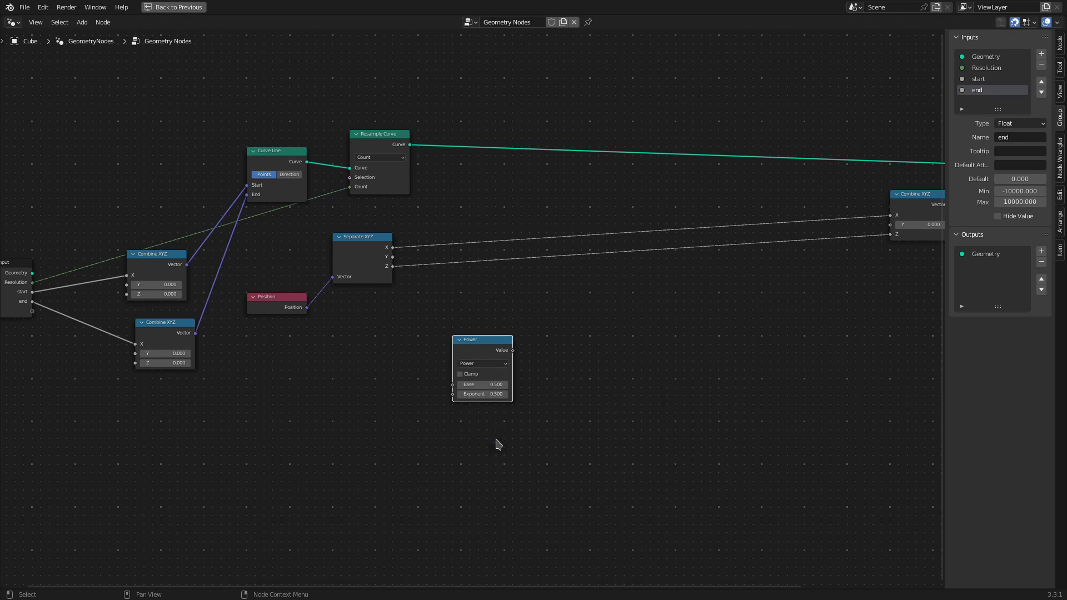
click(482, 394)
text(2)
key(Return)
Expose the Power node's Base as a new group input and rename that input r
drag(32, 310, 458, 389)
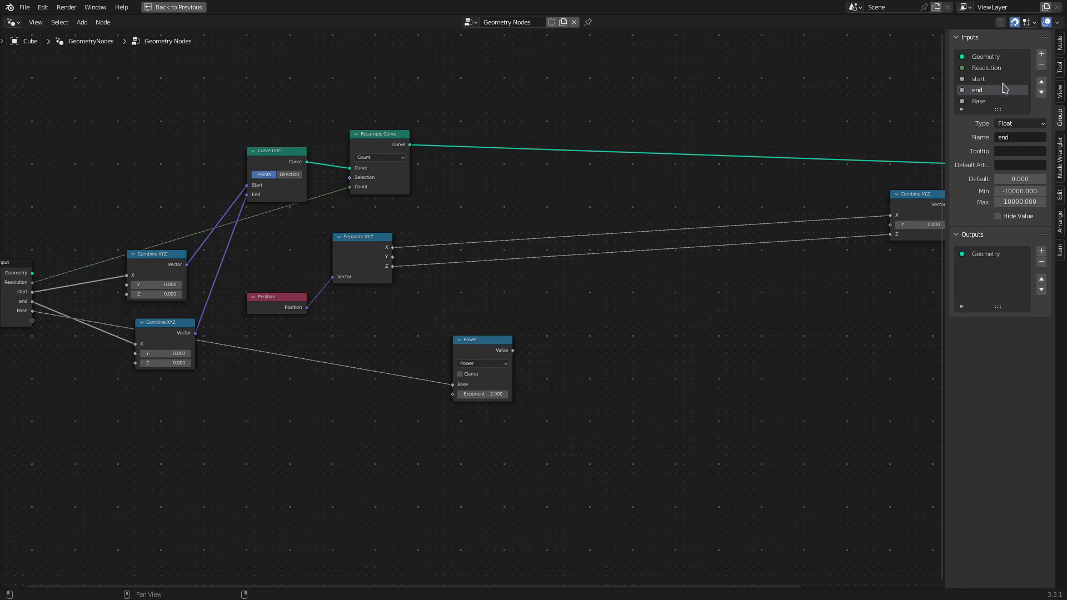
click(1001, 102)
click(1008, 137)
text(r)
key(Return)
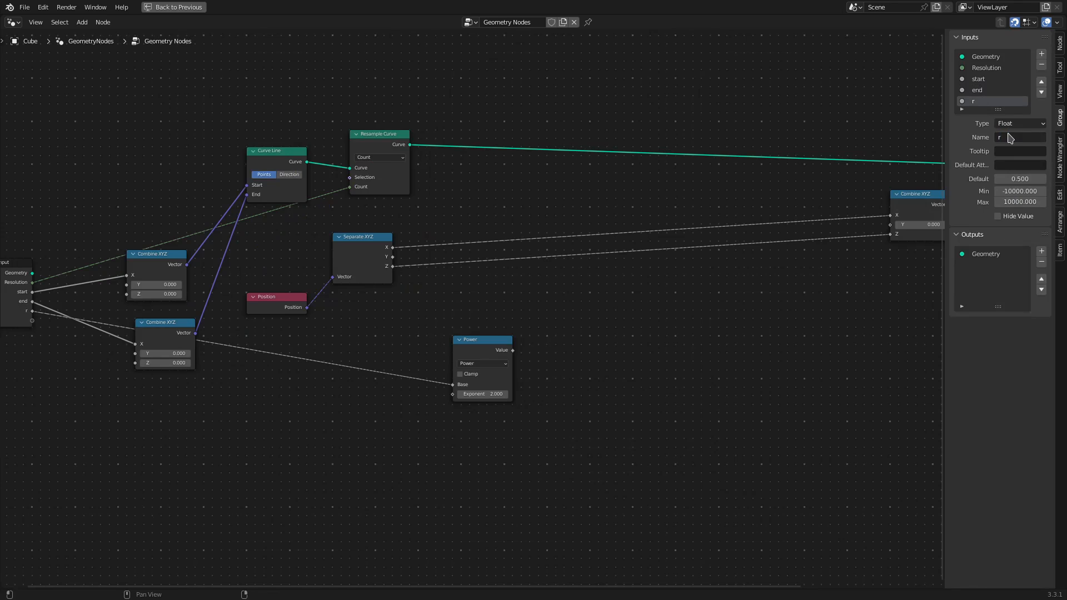
Add a second Power node fed by Separate XYZ's X and place it beneath the first Power node
drag(489, 345, 454, 336)
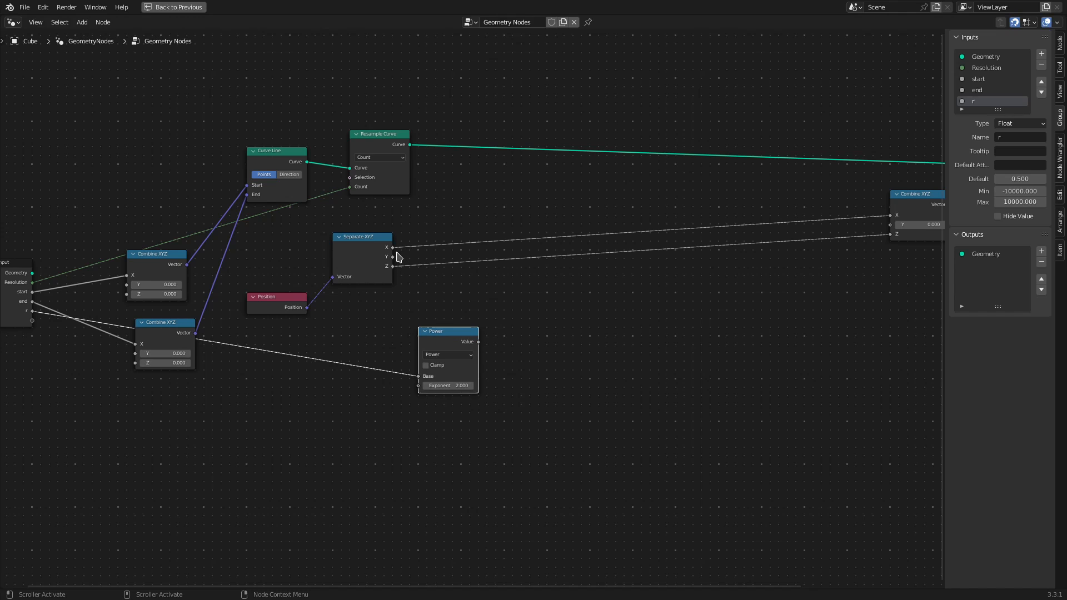
drag(393, 248, 607, 333)
text(powe)
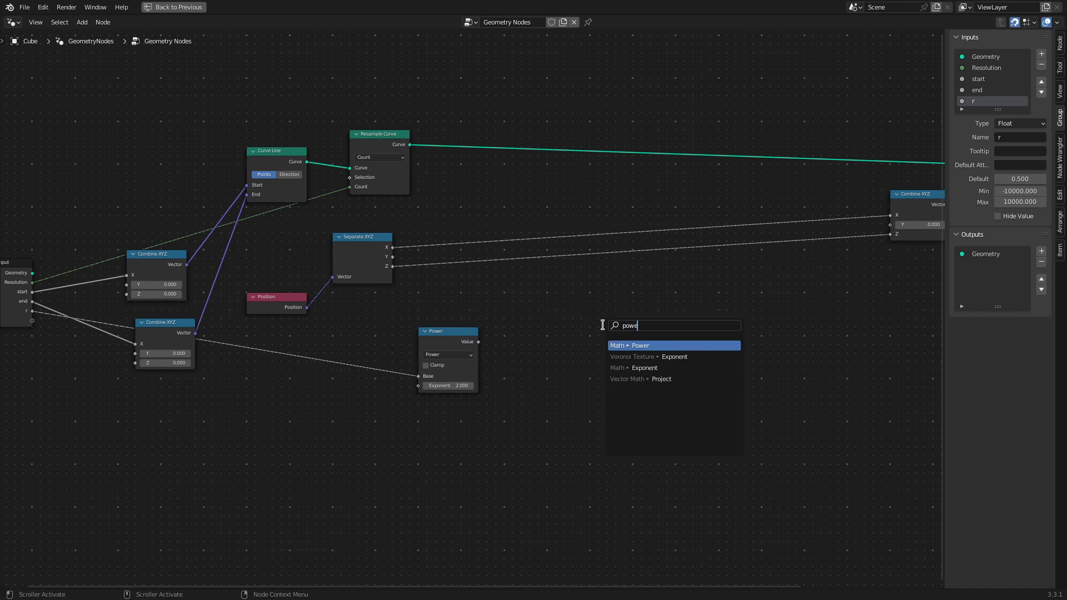
key(Return)
click(604, 329)
drag(439, 346, 464, 321)
click(624, 324)
drag(624, 324, 435, 401)
Duplicate the first Power node beside the original and change the copy's operation to Subtract
click(477, 332)
key(shift+d)
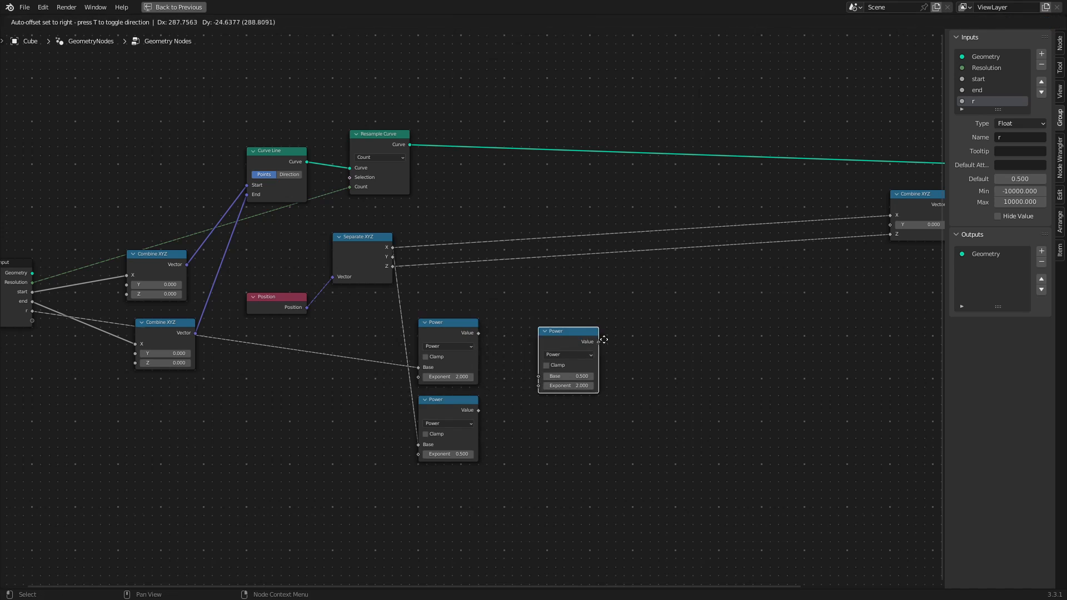
click(560, 361)
click(568, 355)
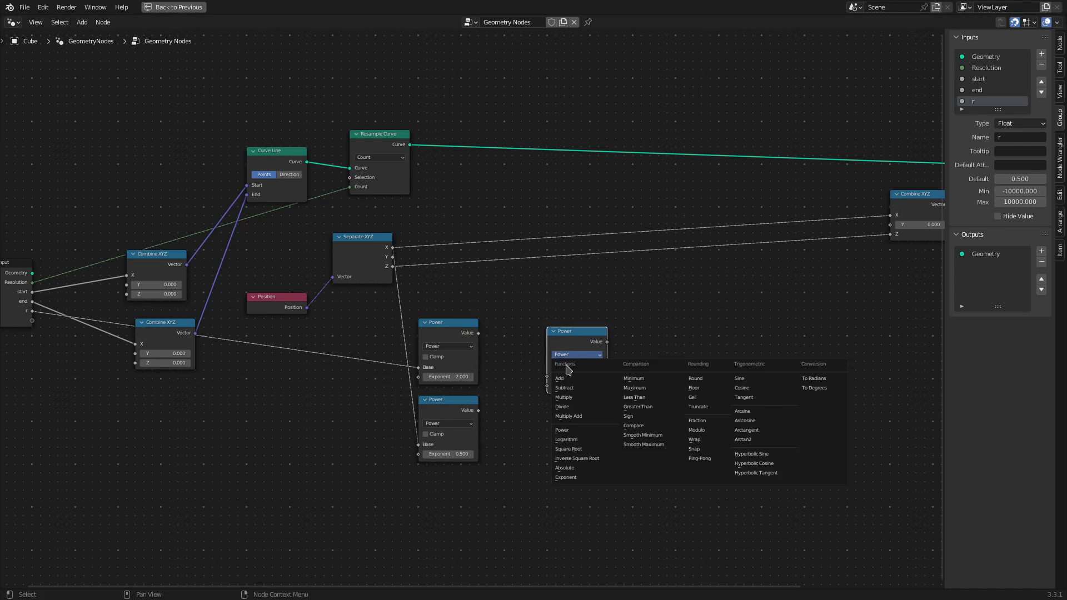
click(567, 388)
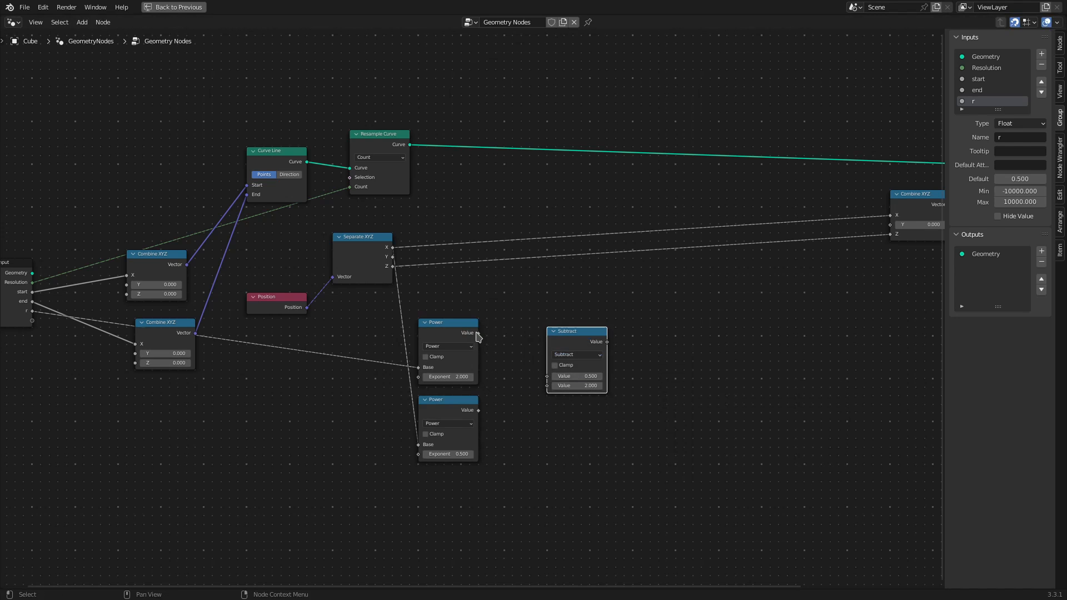
Connect the r Power node to Subtract's upper value and the X Power node to its lower value, moving the three nodes closer together
drag(479, 334, 548, 378)
drag(478, 410, 549, 387)
drag(578, 332, 597, 271)
drag(459, 334, 477, 291)
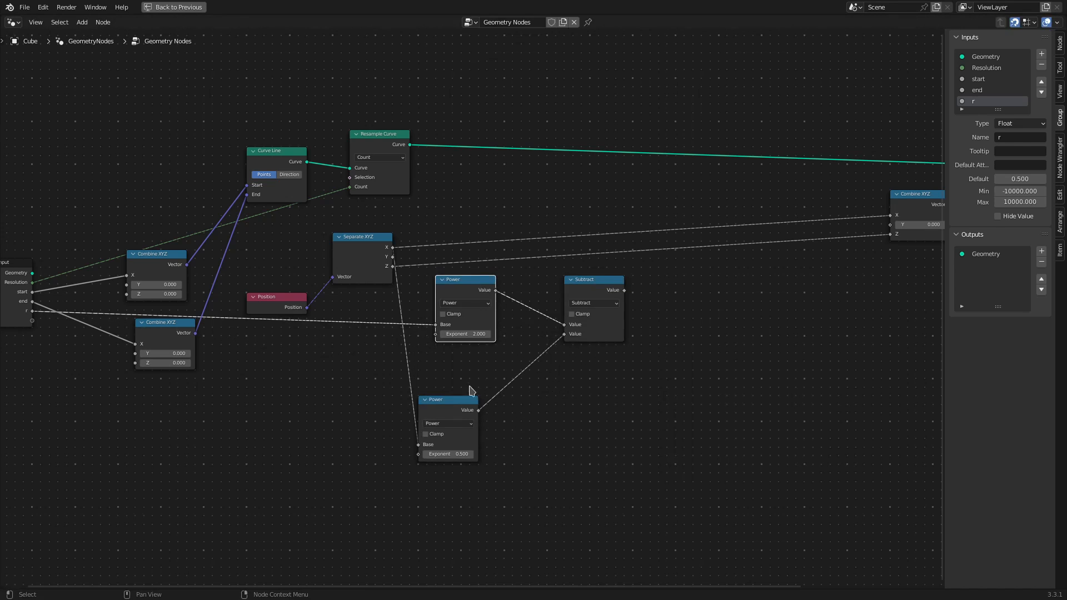
drag(467, 402, 492, 367)
Duplicate Subtract as a Square Root node, feed it Subtract's result and connect it to the final Combine XYZ's Y
click(605, 290)
key(shift+d)
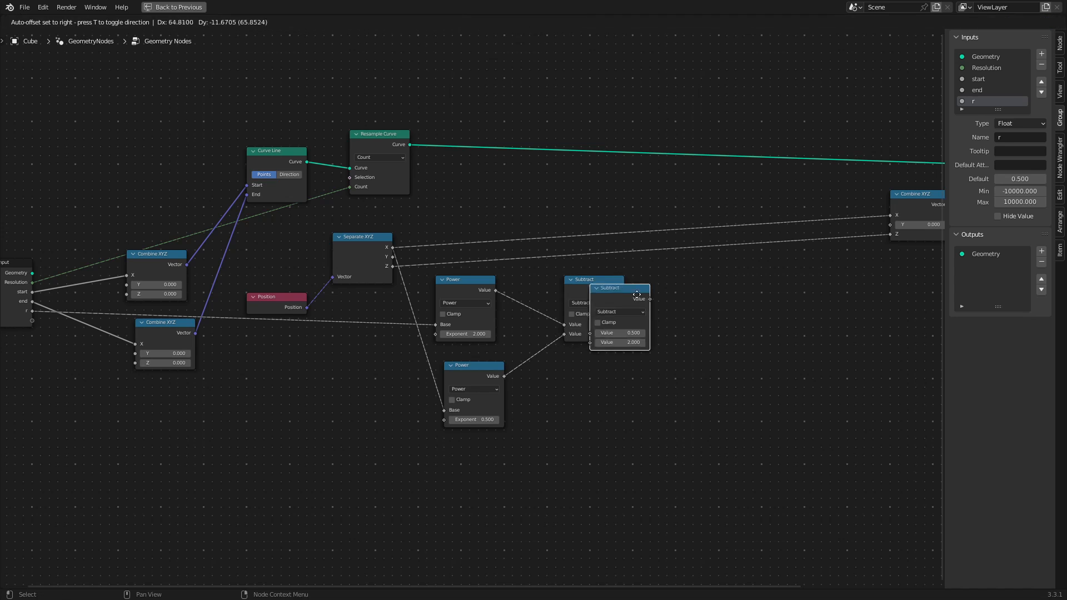
click(721, 291)
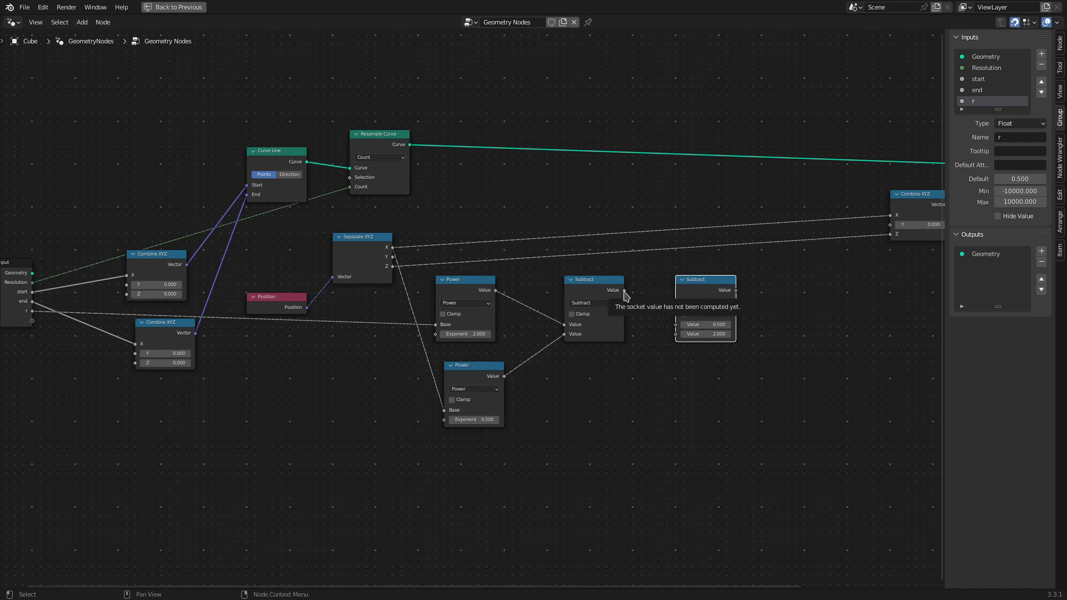
click(704, 303)
click(694, 382)
drag(624, 290, 731, 260)
key(Home)
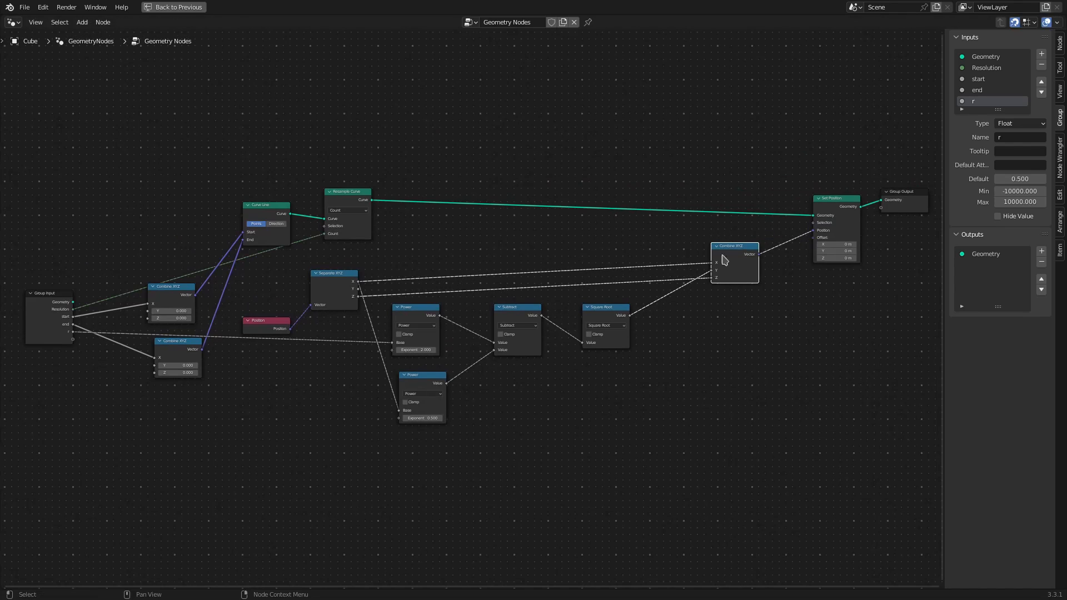
Restore the full workspace layout and set the modifier's r to 3
key(ctrl+space)
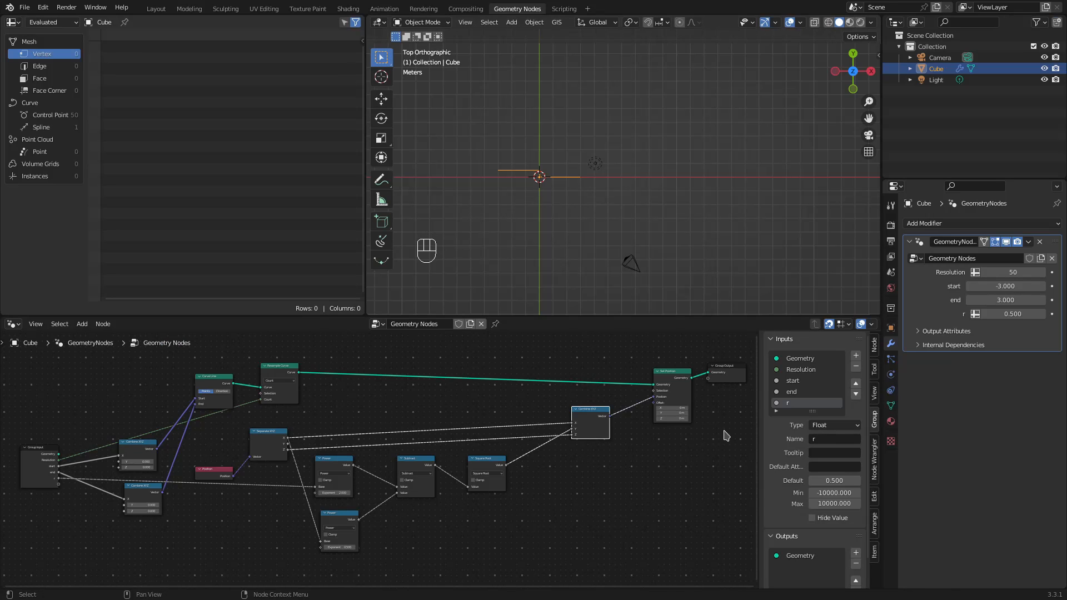
click(1000, 317)
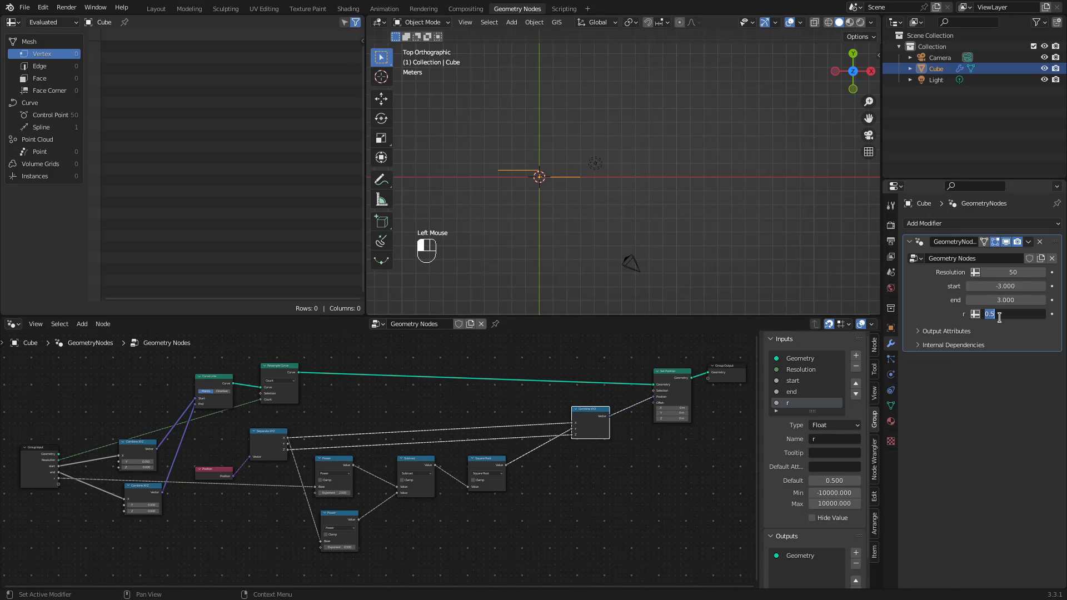
key(Return)
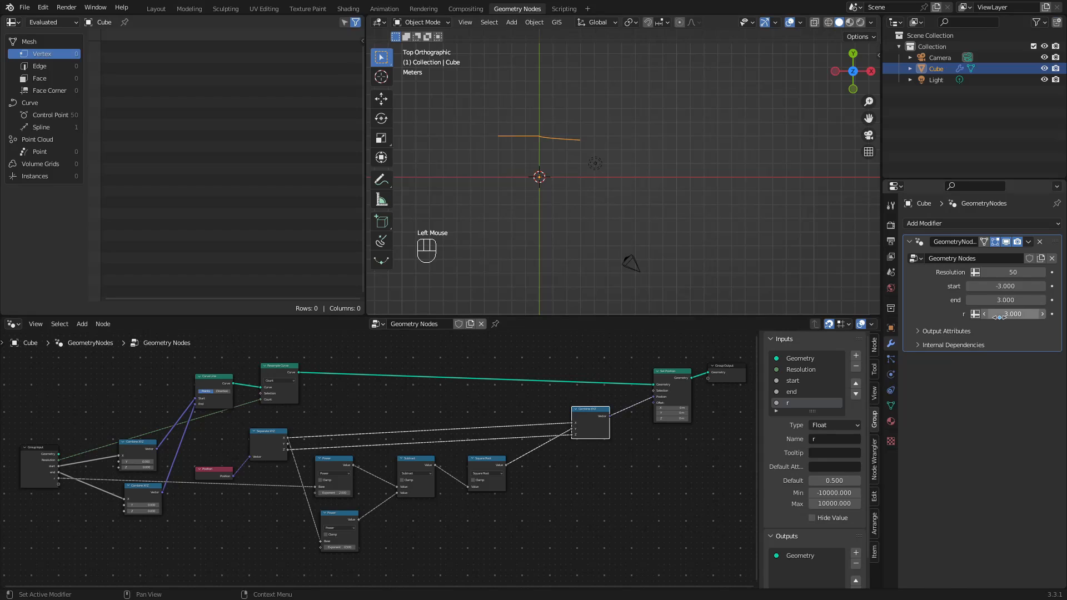
Set the modifier's Resolution to 100
click(1007, 274)
text(100)
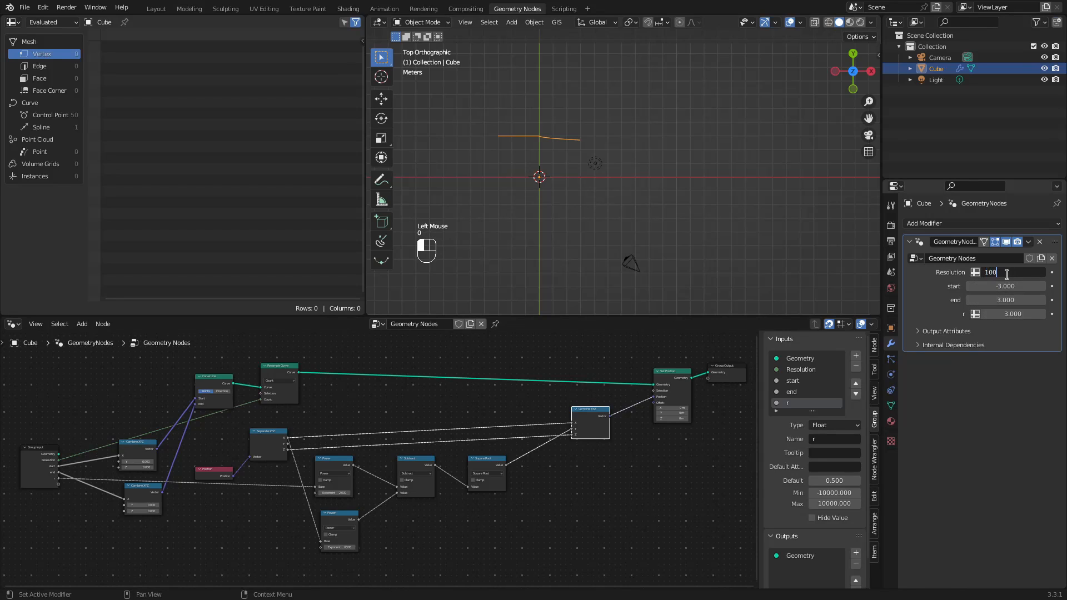
key(Return)
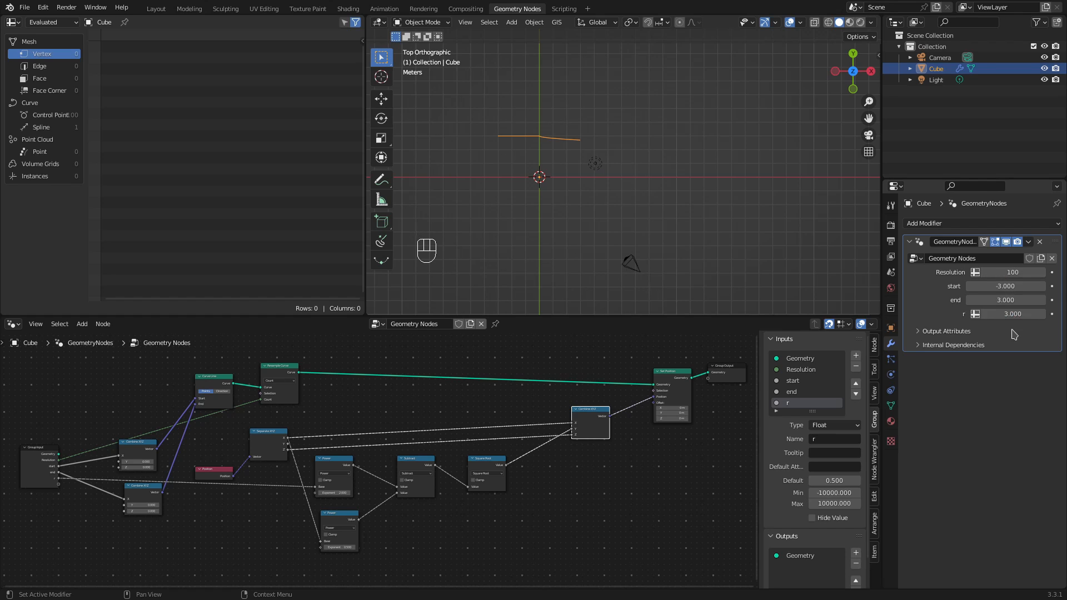
Set the lower Power node's exponent to 2, working in the maximized node editor, and restore the full layout
key(ctrl+space)
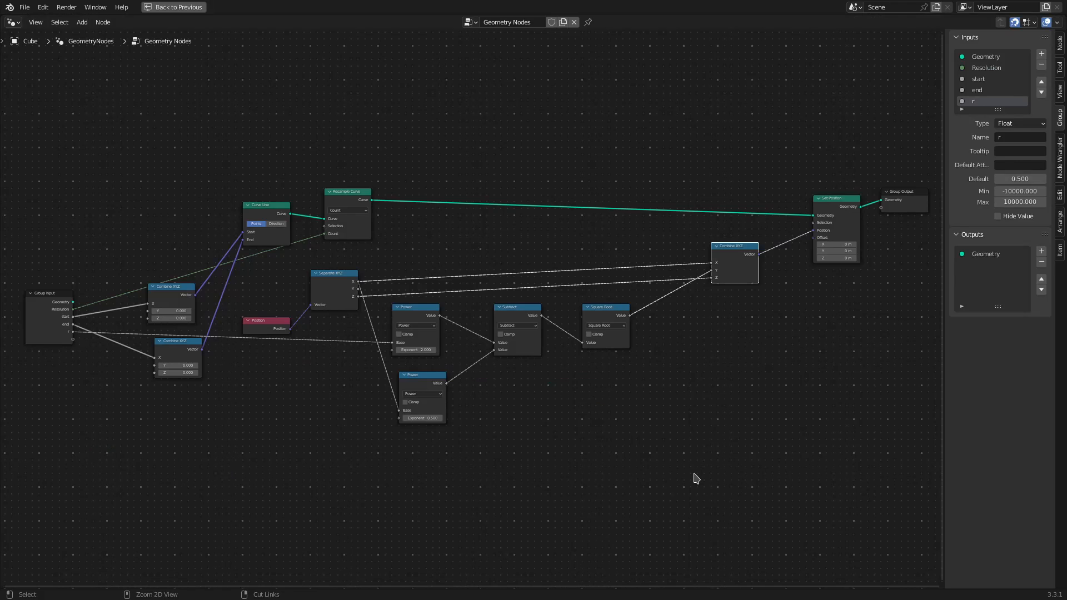
click(423, 419)
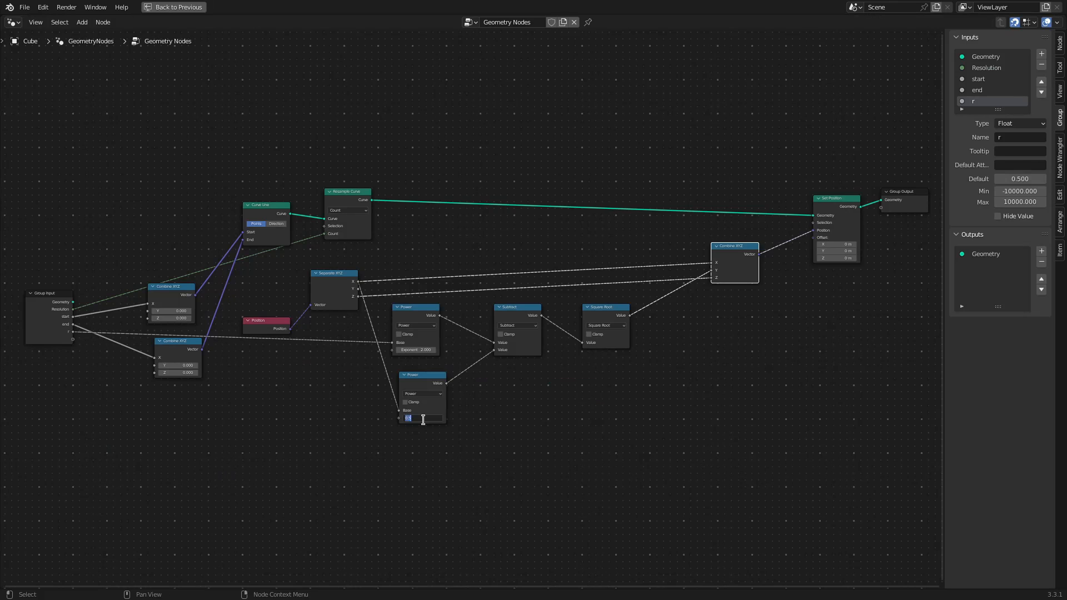
key(Return)
key(ctrl+space)
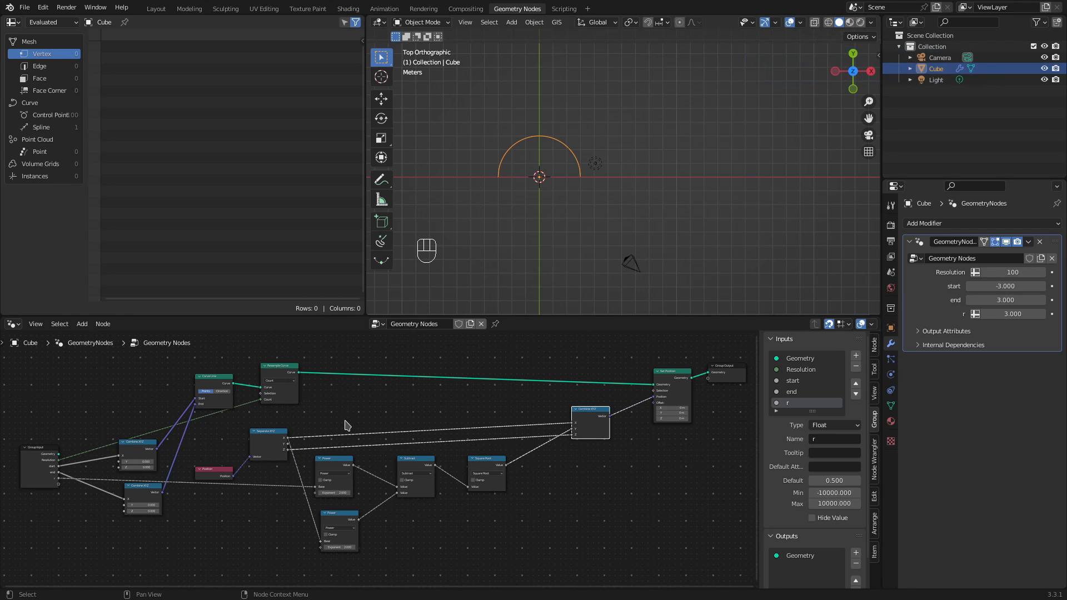
Group all nodes from Curve Line through the final Combine XYZ and return to the parent node tree
mouse_move(189, 352)
mouse_down()
mouse_move(553, 473)
mouse_move(603, 545)
mouse_up()
key(ctrl+g)
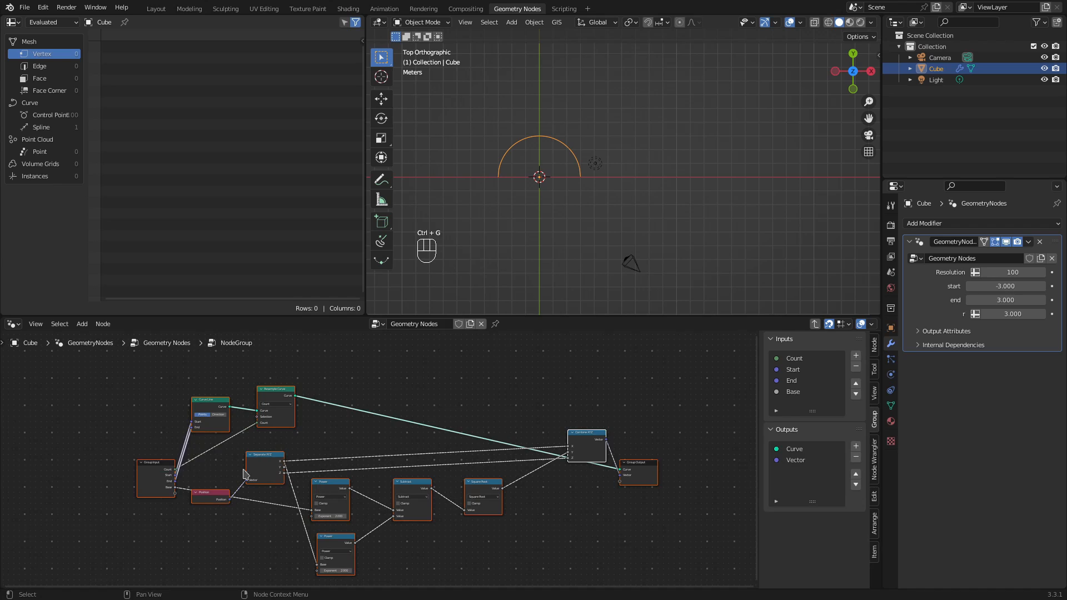
middle_drag(120, 500, 171, 505)
key(Tab)
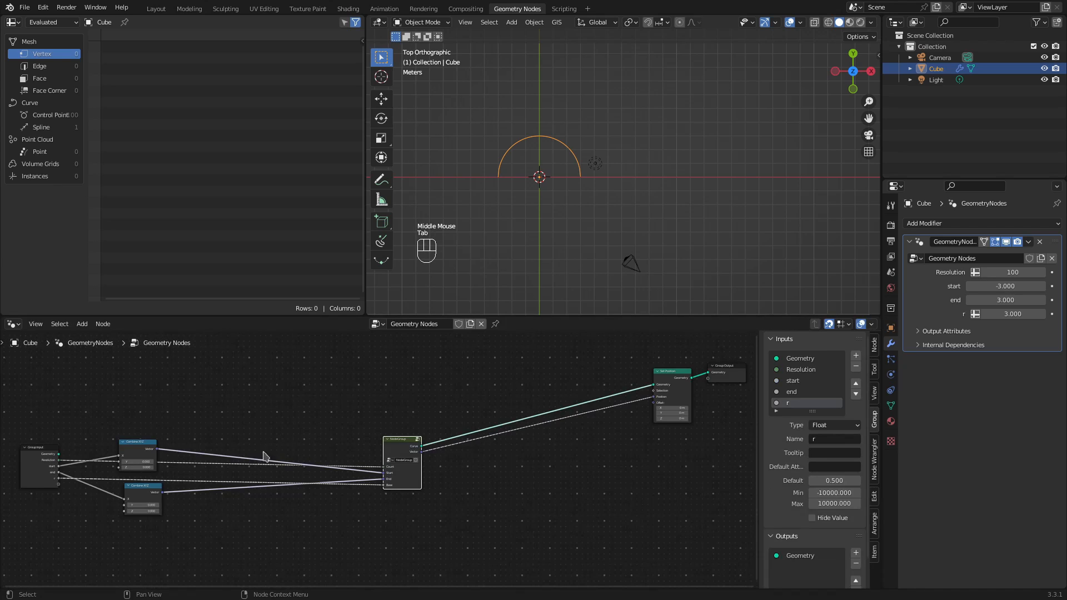
Label the new group node semicircle and reposition it higher, in line with Set Position
key(F2)
text(sem)
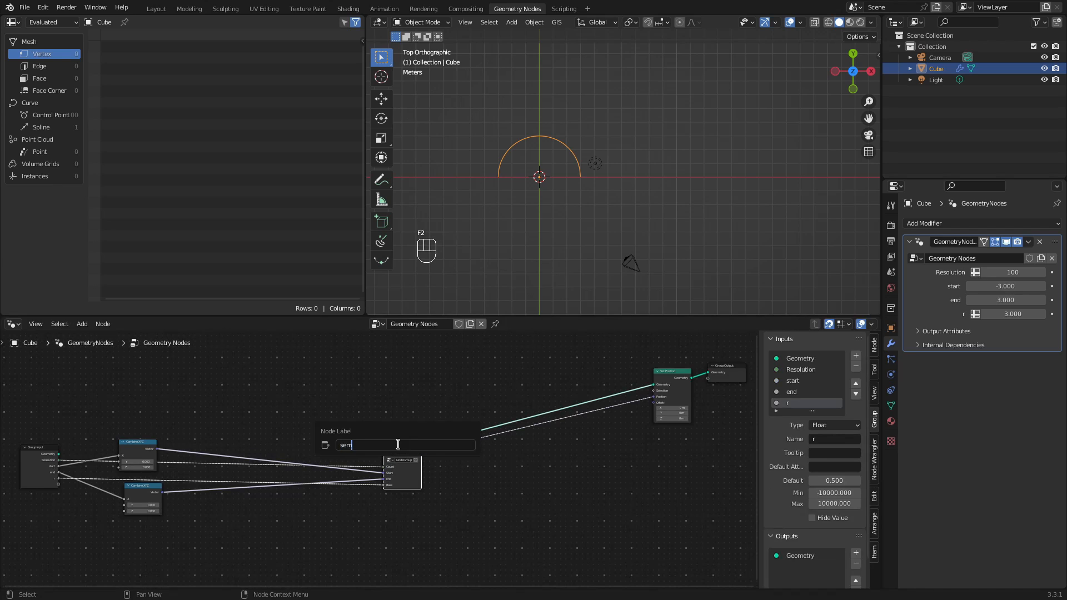
text(icircle)
key(Return)
drag(398, 445, 381, 427)
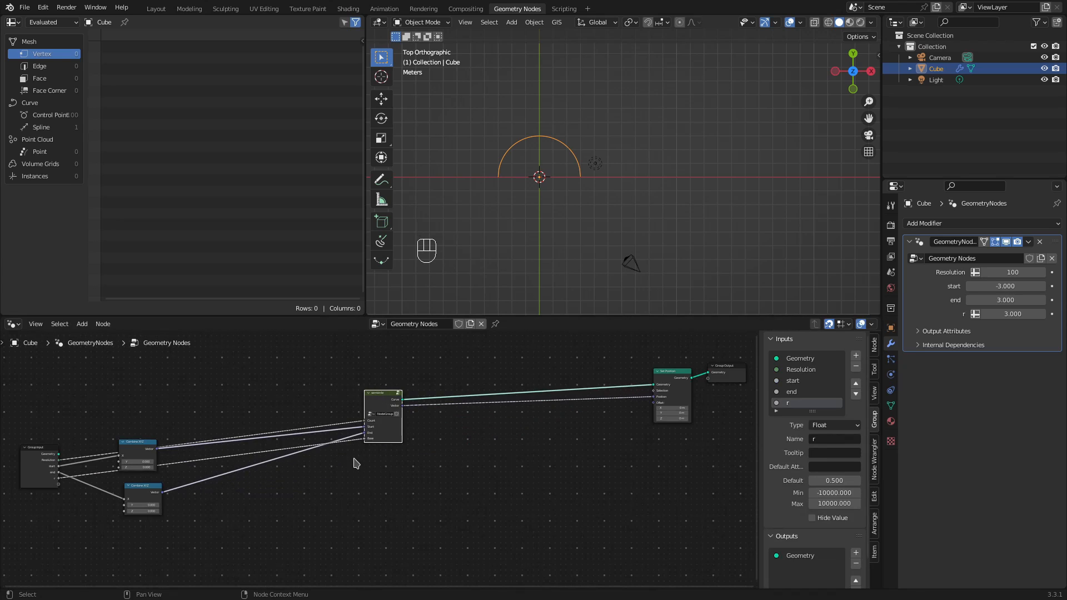
Open the semicircle group for editing and insert a Math node between Square Root and Combine XYZ
middle_drag(356, 460, 377, 466)
scroll(378, 466, up, 3)
key(Tab)
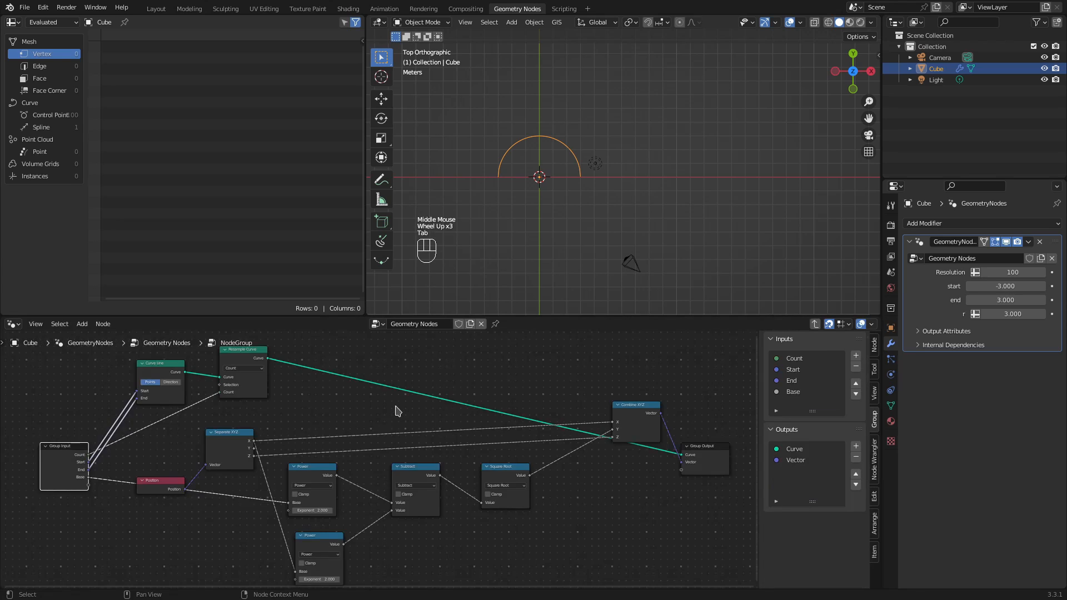
middle_drag(503, 470, 448, 430)
key(shift+a)
mouse_move(546, 444)
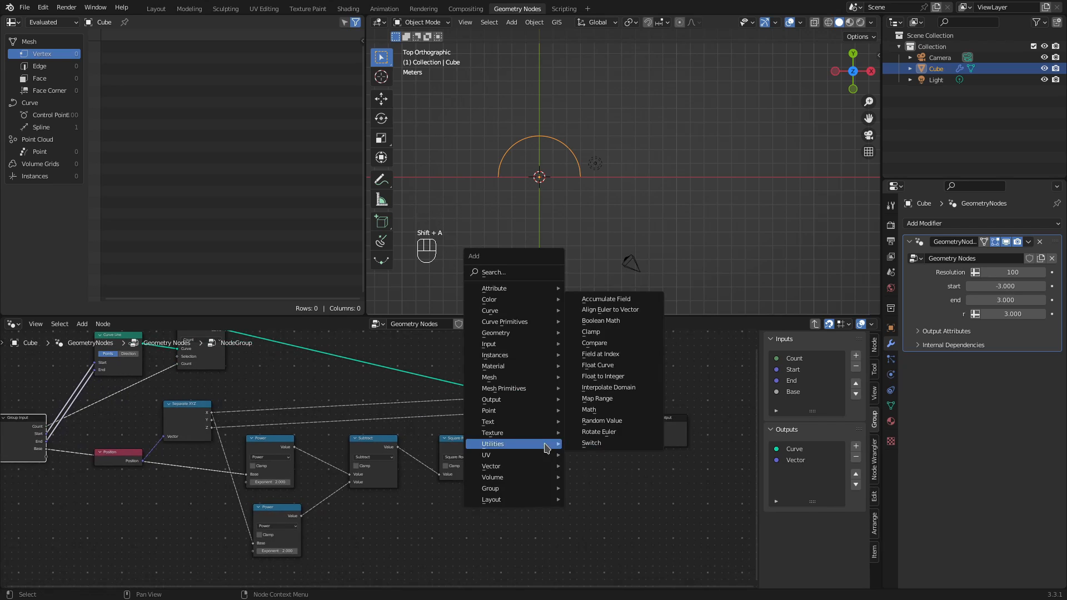
click(589, 410)
click(540, 455)
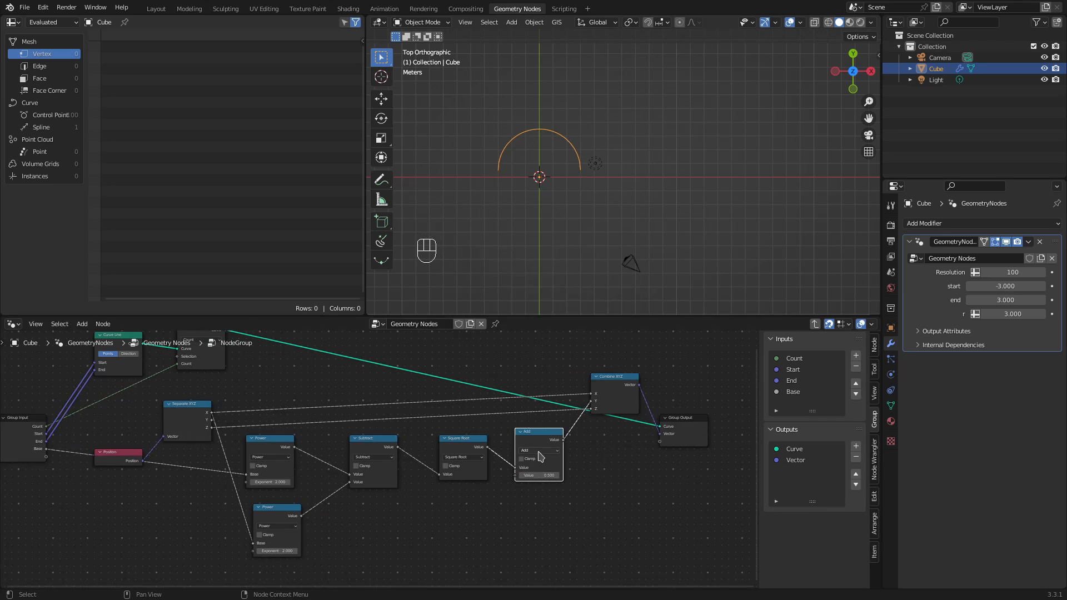
Change the new Math node's operation to Multiply with a value of 1
click(539, 454)
click(542, 484)
double_click(541, 476)
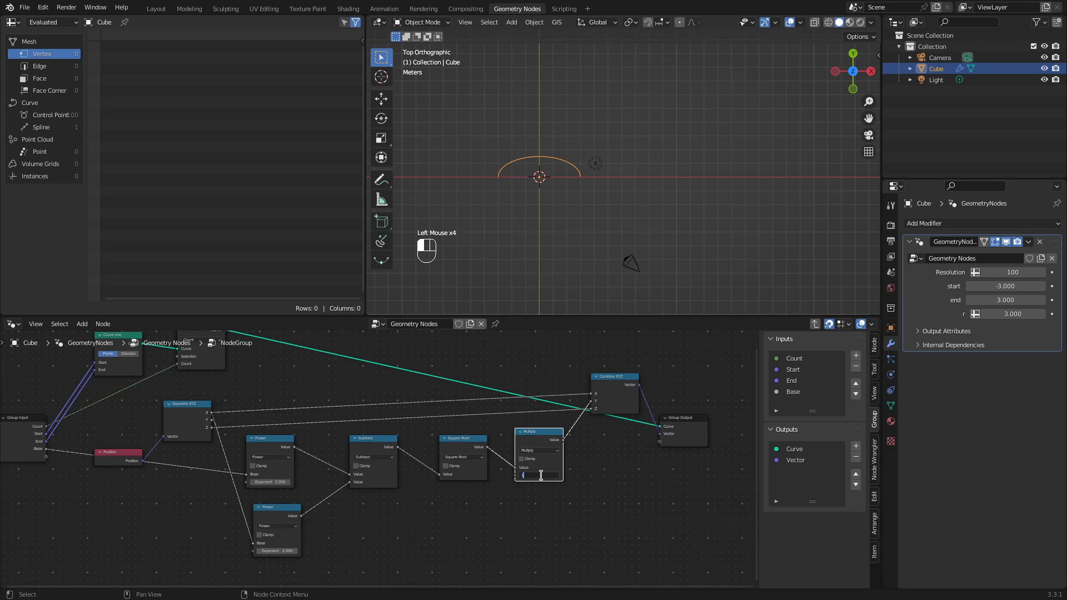
key(Return)
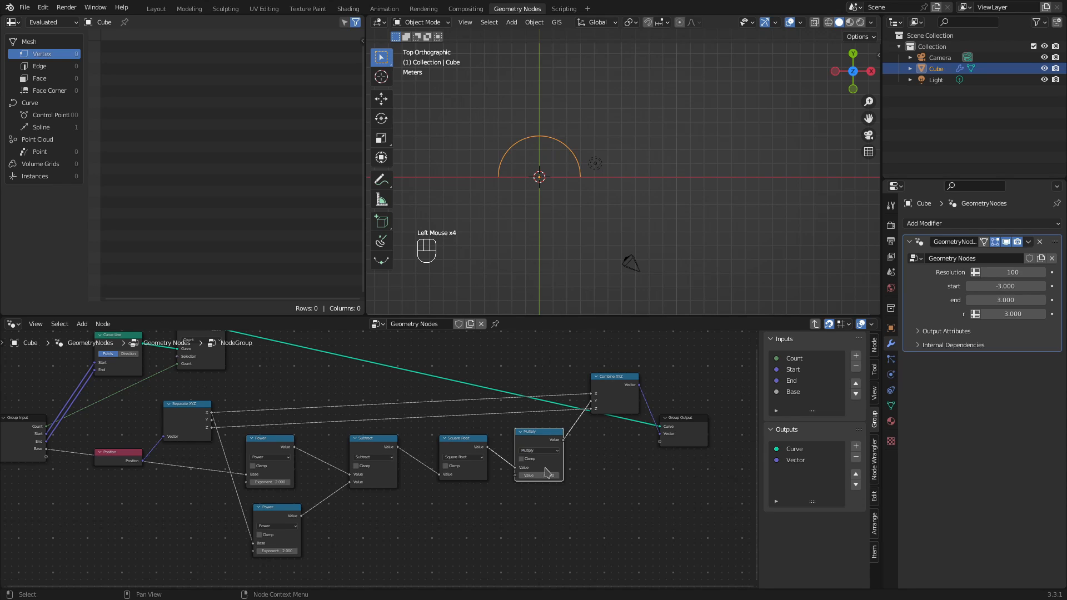
Try a Multiply value of -1 to flip the semicircle and set it back to 1
click(541, 475)
key(Return)
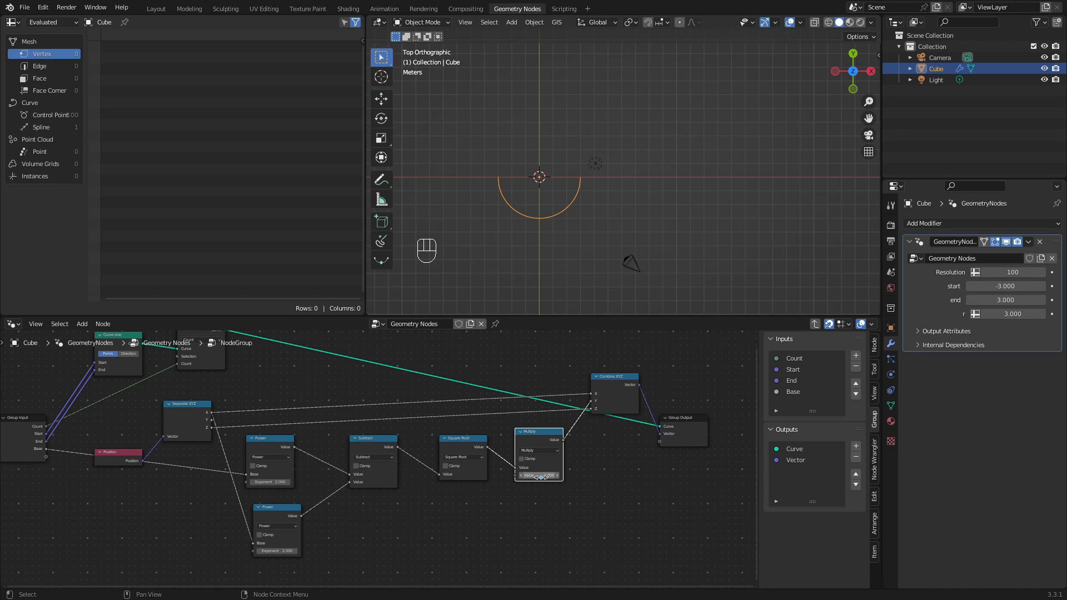
click(541, 477)
text(1)
key(Return)
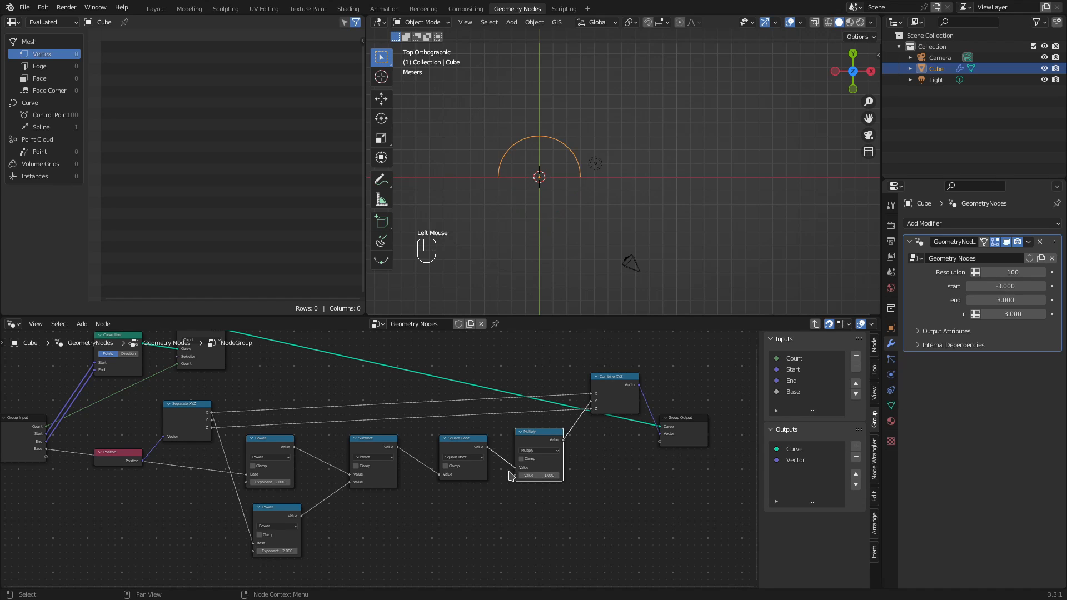
Expose Multiply's second value as a new group input and rename the Base input to r
drag(45, 457, 509, 477)
scroll(807, 400, down, 3)
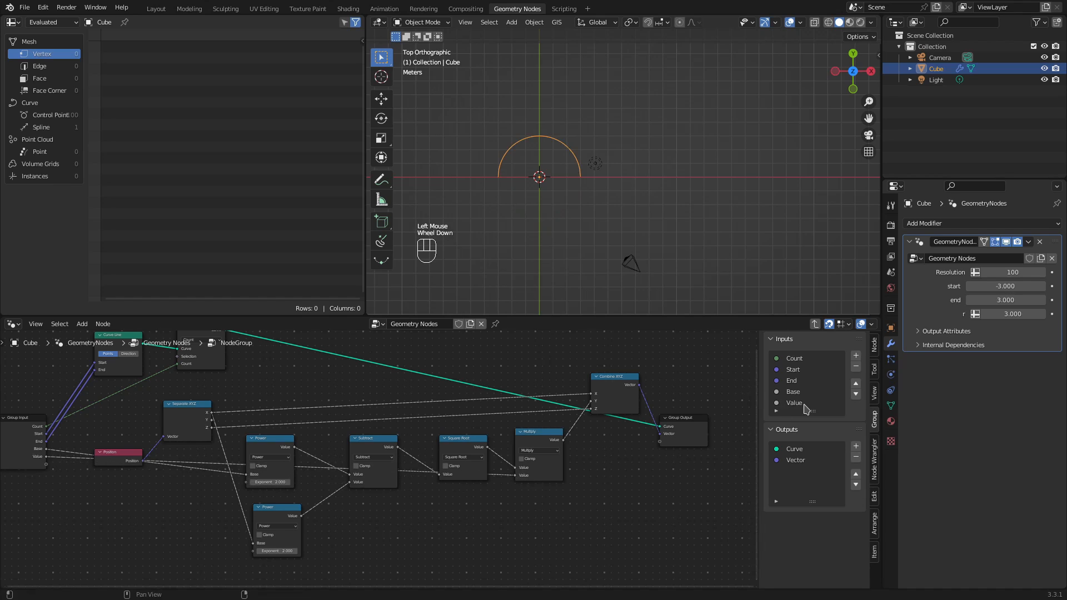
click(793, 392)
click(828, 439)
text(r)
key(Return)
Enter coefficient as the tooltip of the group's Value input and leave the group
click(795, 403)
scroll(805, 406, down, 2)
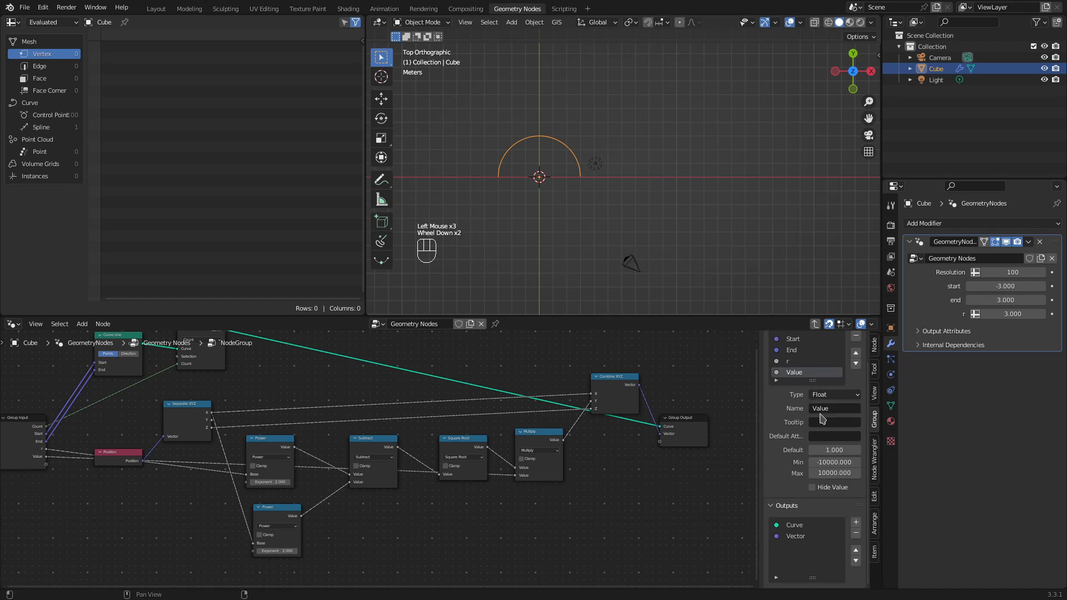
click(821, 427)
text(coefficient)
key(Return)
key(Tab)
Duplicate the semicircle group node and place the copy directly below the original
middle_drag(372, 457, 442, 422)
click(459, 395)
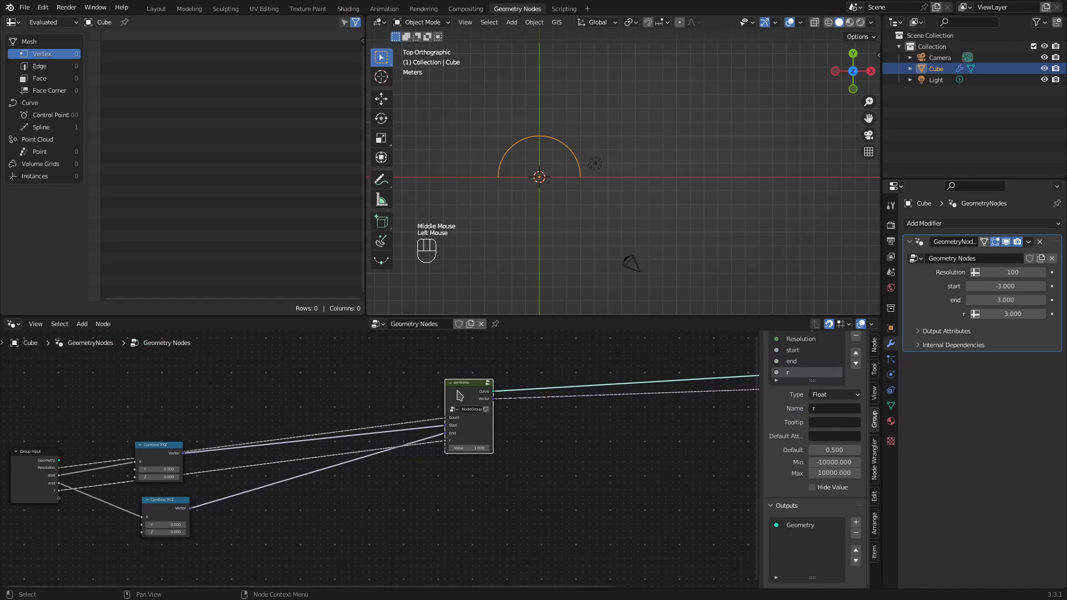
key(shift+d)
click(447, 466)
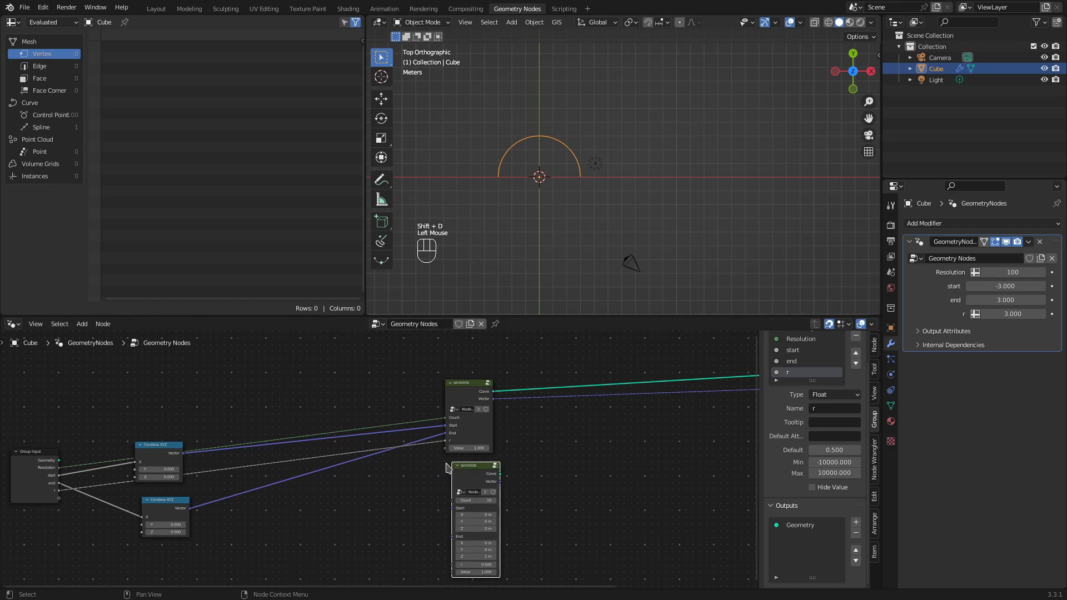
Add an Integer node of 1 feeding the upper semicircle's Value and duplicate it below for the second one
drag(445, 448, 382, 478)
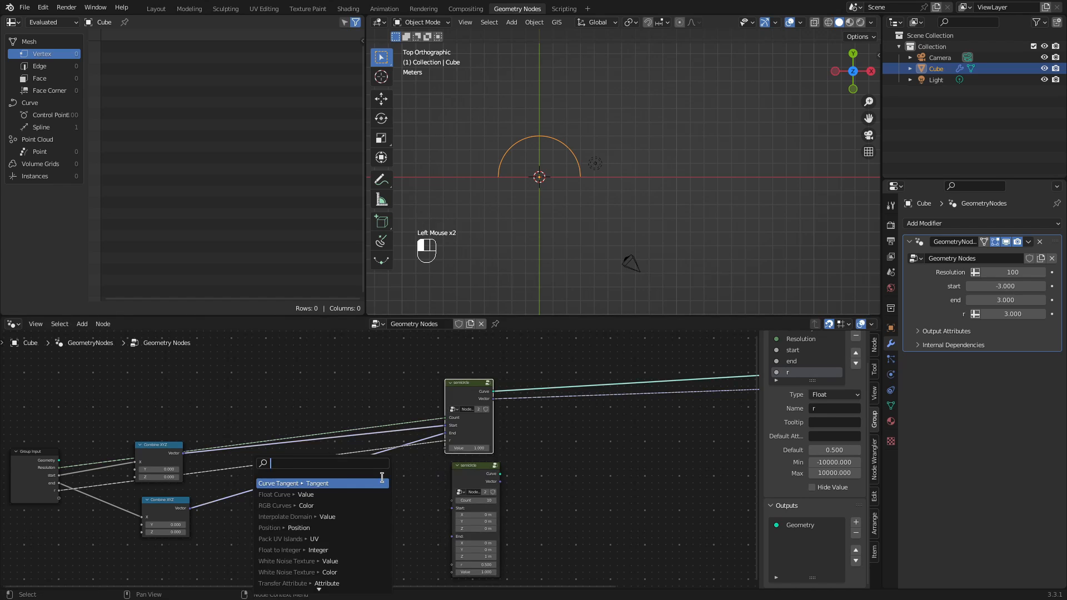
text(int)
key(Return)
click(382, 478)
click(377, 492)
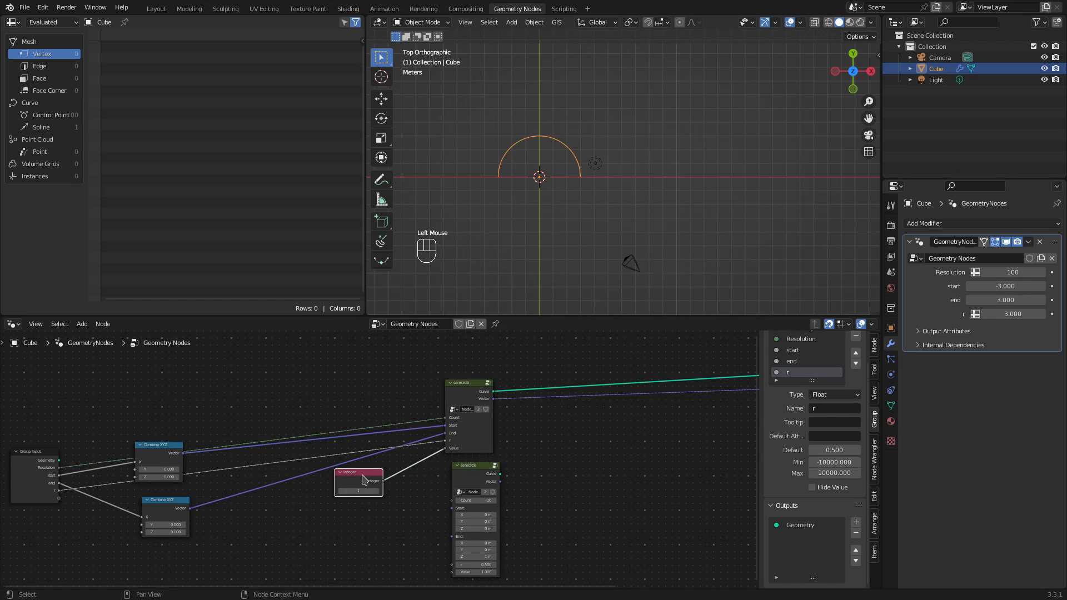
key(shift+d)
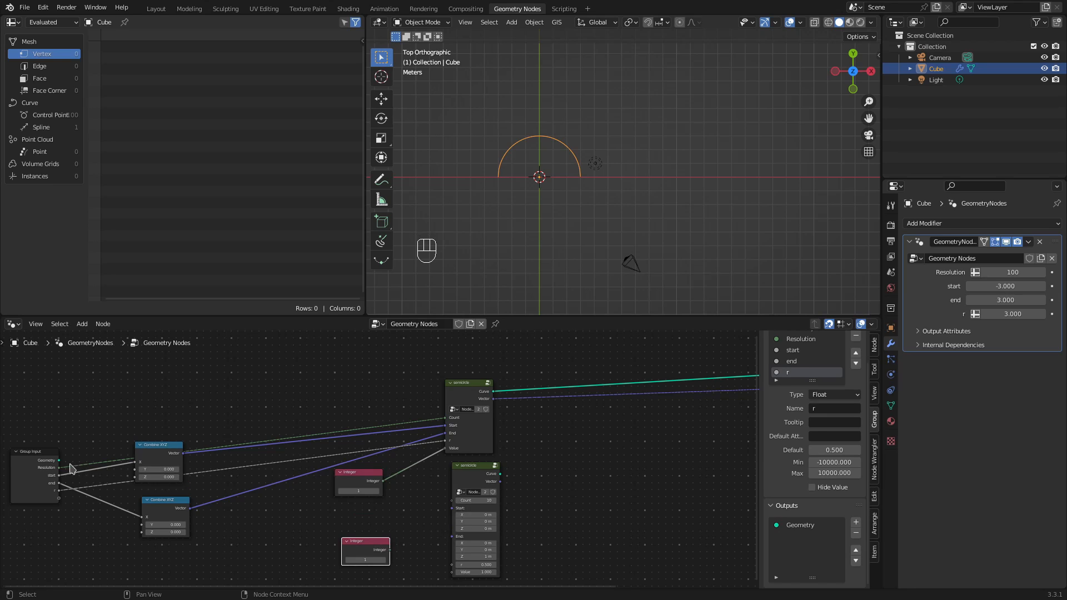
Connect Group Input's Resolution, start and end to the lower semicircle's Count, Start and End
drag(58, 467, 452, 501)
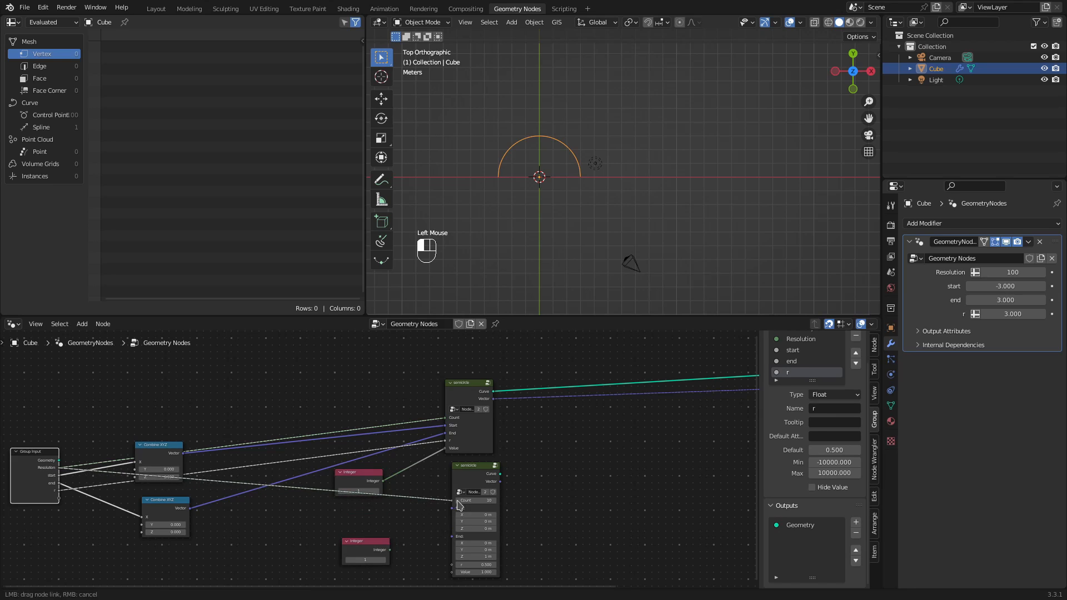
drag(59, 475, 452, 508)
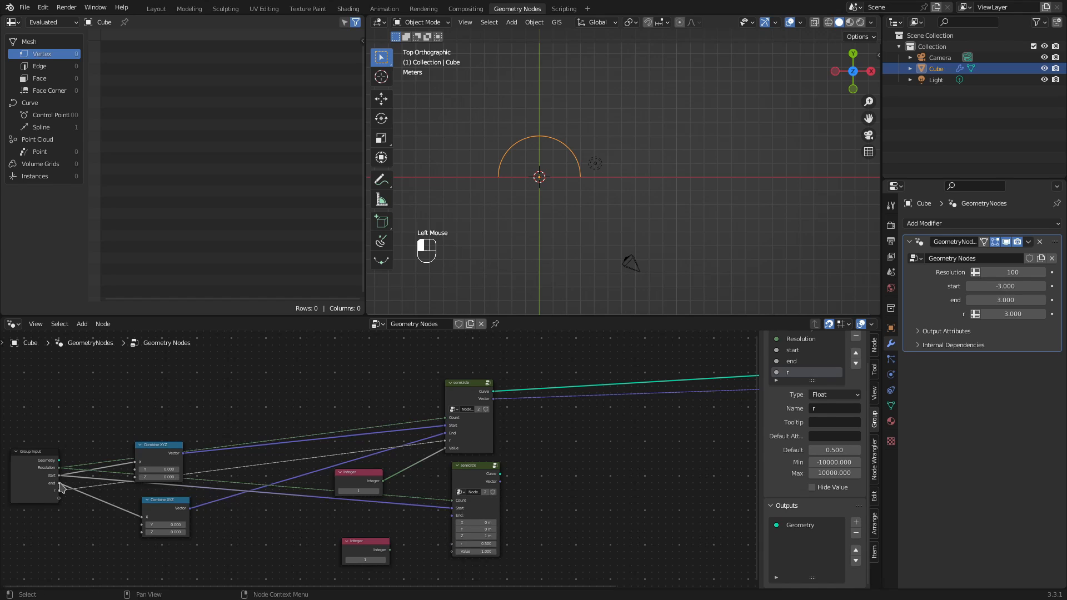
drag(59, 483, 452, 515)
Set the lower Integer to -1, connect it to the lower semicircle's Value and link Group Input's r to its r
click(362, 560)
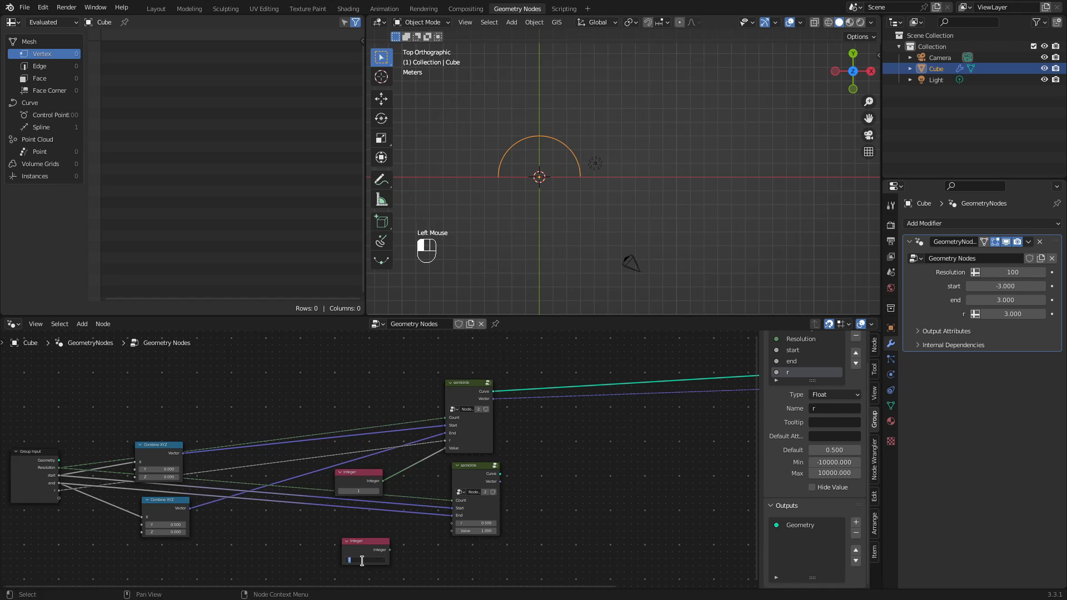
key(Return)
drag(391, 550, 453, 532)
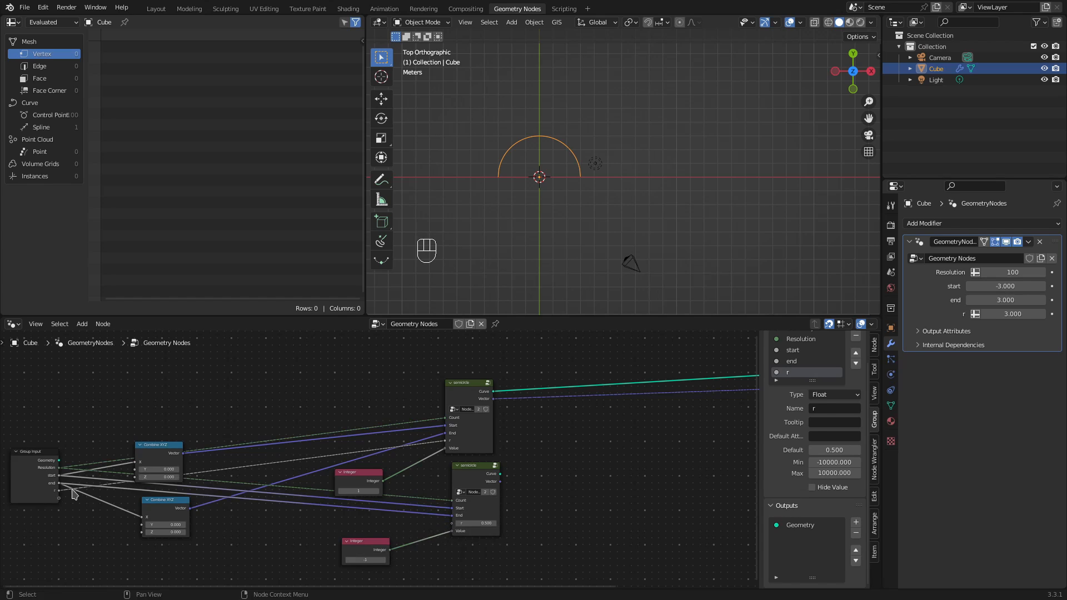
drag(59, 490, 451, 523)
Move the Set Position and Group Output nodes closer to the semicircle nodes
middle_drag(599, 487, 493, 498)
drag(736, 366, 535, 415)
scroll(555, 415, down, 2)
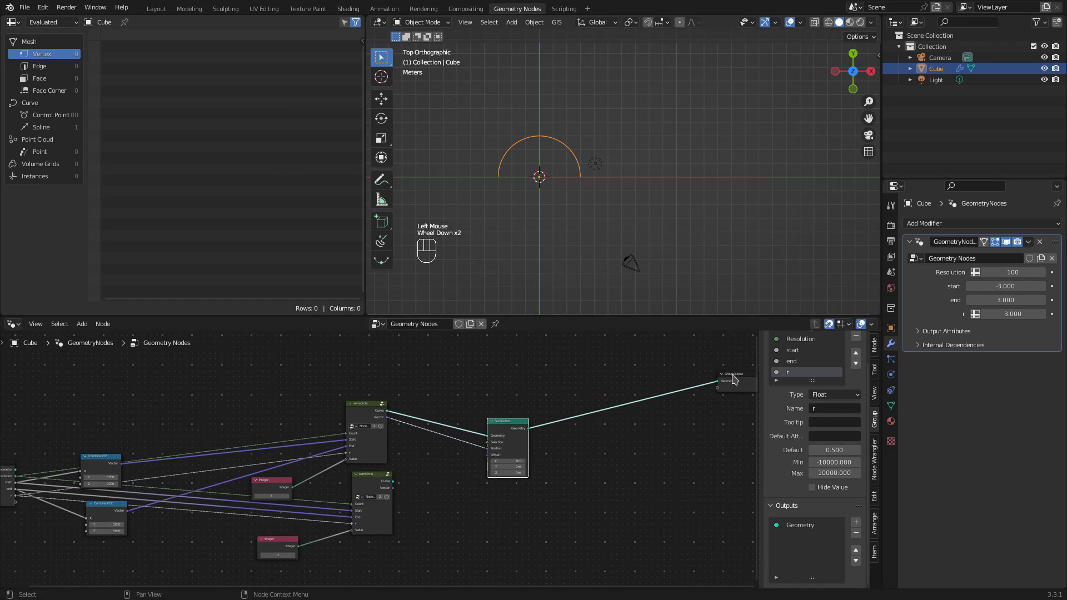
drag(736, 374, 624, 409)
Duplicate Set Position below the original and connect the lower semicircle's Curve to its Geometry and Vector to its Position
click(493, 427)
key(shift+d)
click(471, 477)
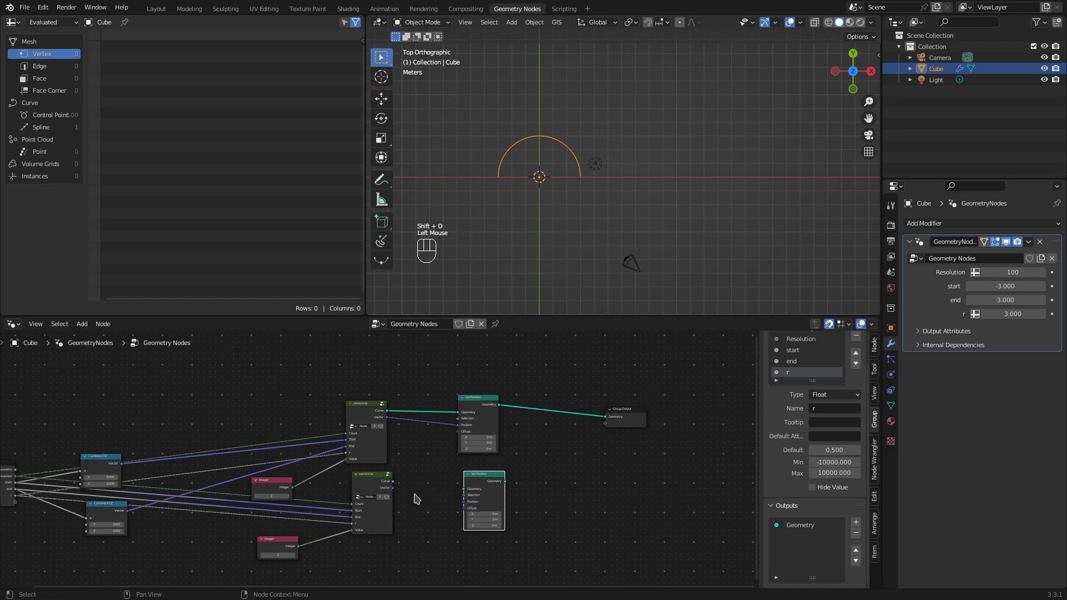
scroll(414, 497, up, 2)
drag(476, 499, 477, 494)
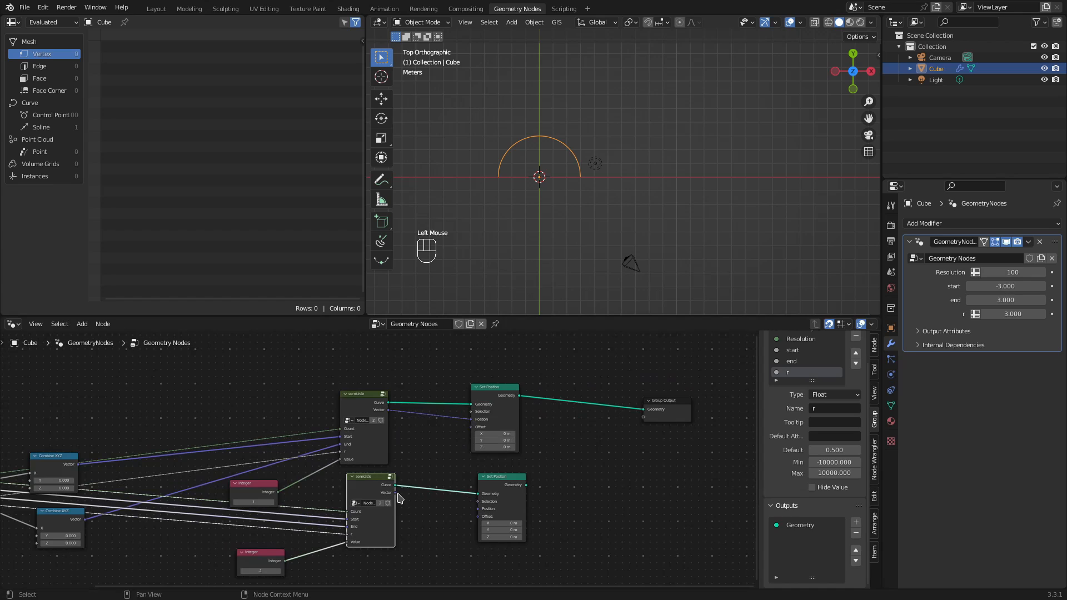
drag(395, 492, 489, 513)
Insert a Join Geometry node before Group Output and connect the lower Set Position's geometry to it
key(shift+a)
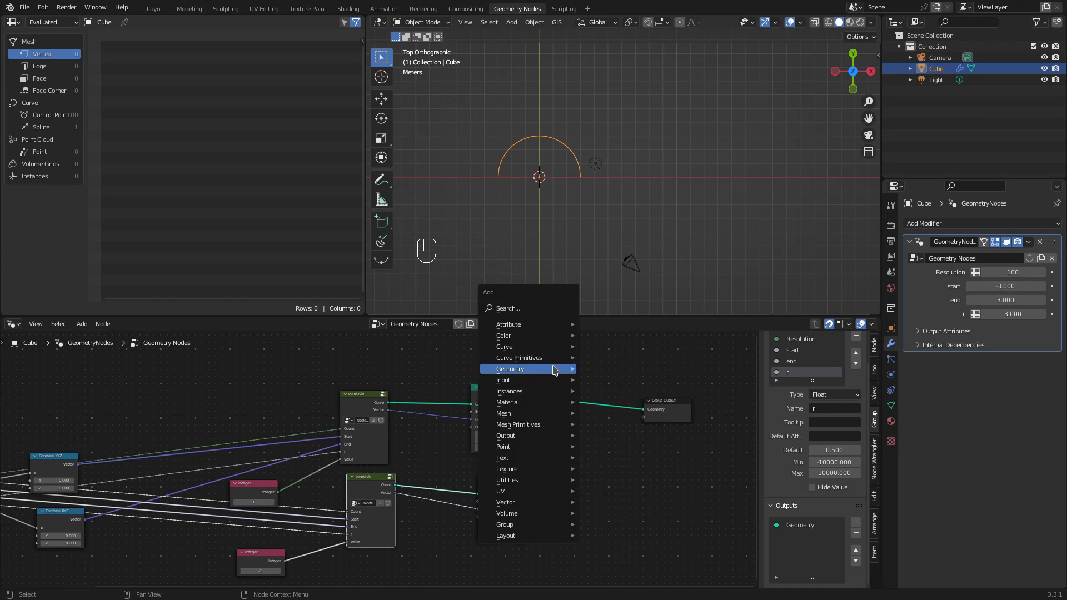
mouse_move(554, 371)
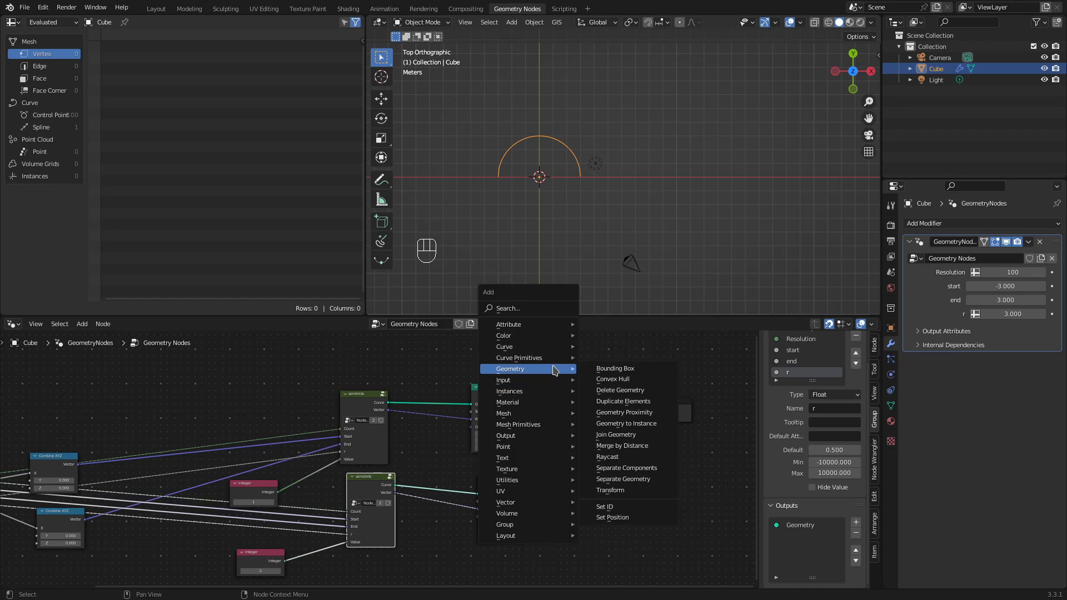
click(616, 435)
click(592, 415)
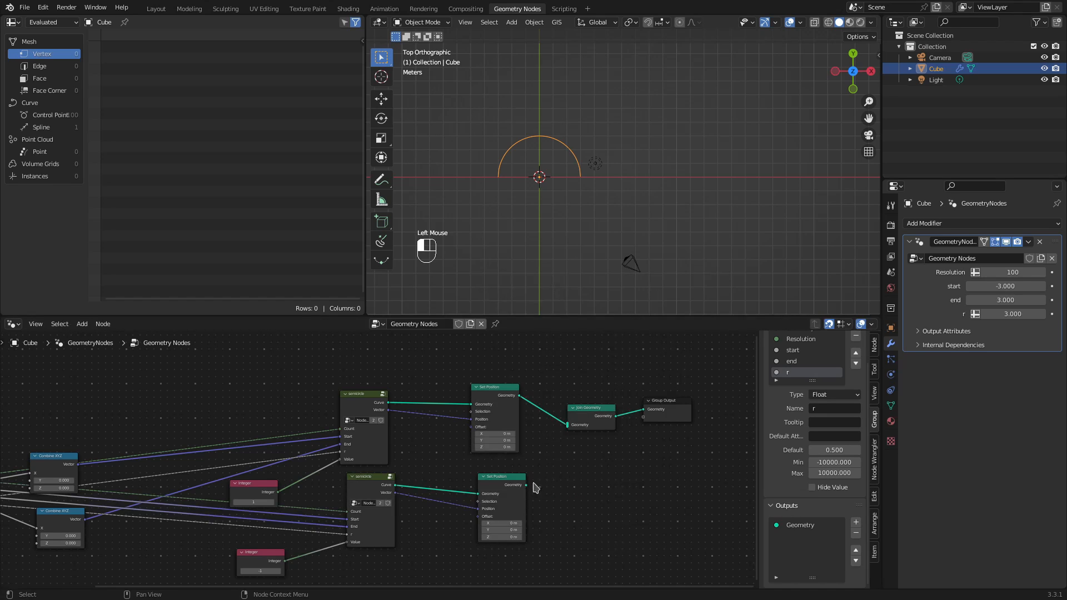
drag(527, 485, 567, 427)
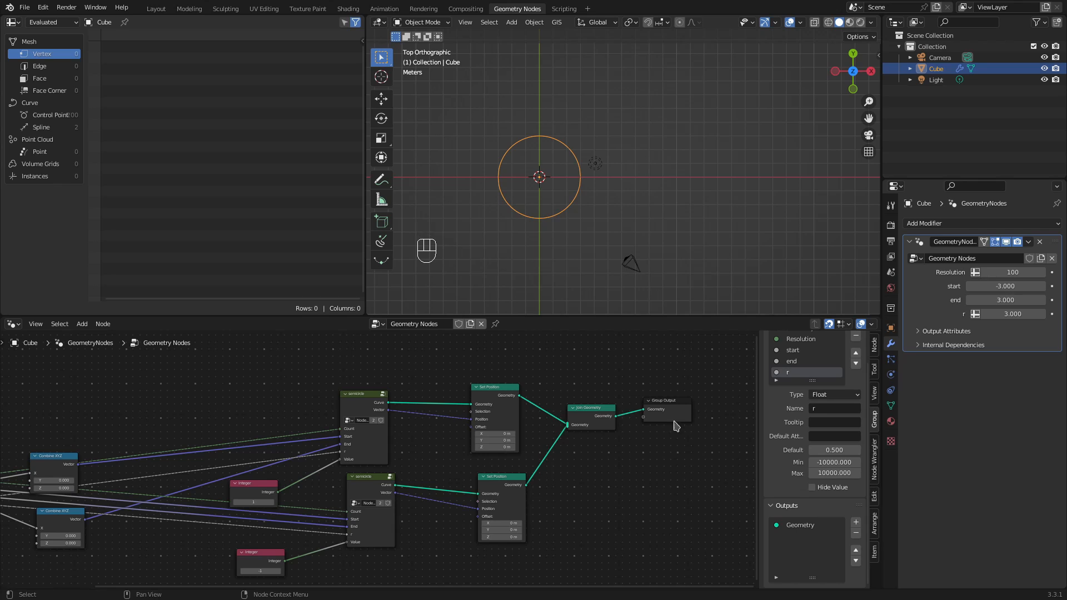
Move Group Output away from Join Geometry and adjust the modifier's r to 2.95
drag(674, 412, 693, 431)
drag(977, 316, 995, 313)
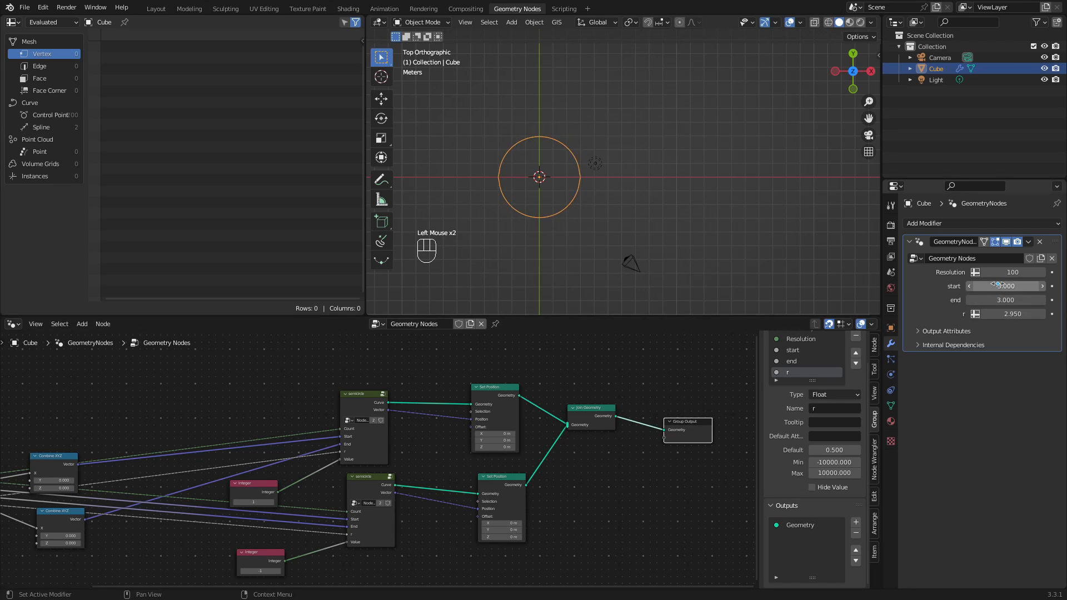
Set the modifier's start to -5, end to 5, Resolution to 140 and r to 3.41
click(1006, 286)
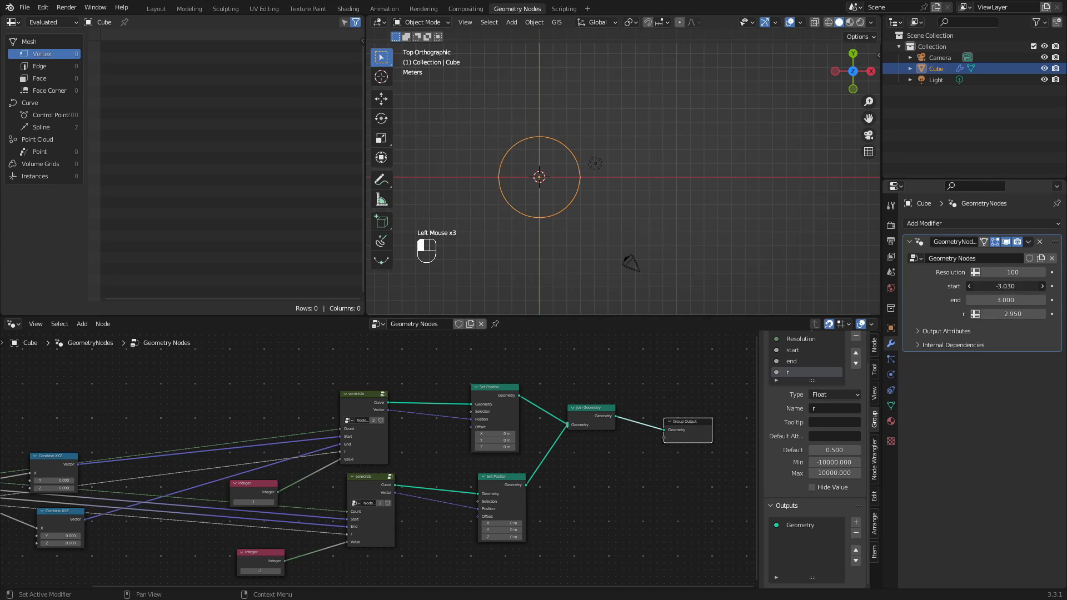
click(1008, 287)
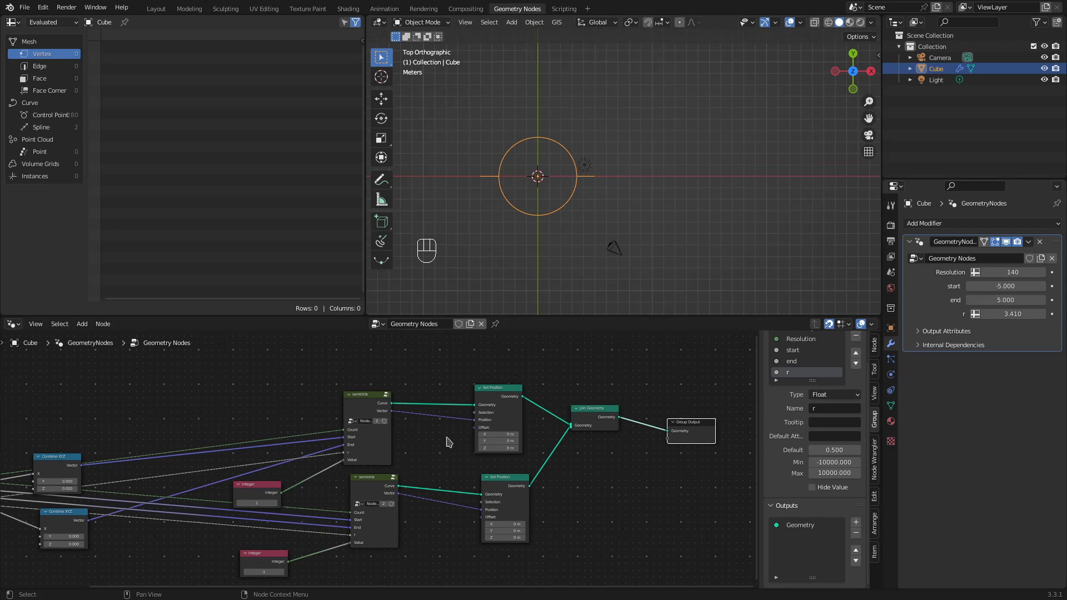
Remove the start and end inputs from the node group, keeping Geometry, Resolution and r
key(ctrl+space)
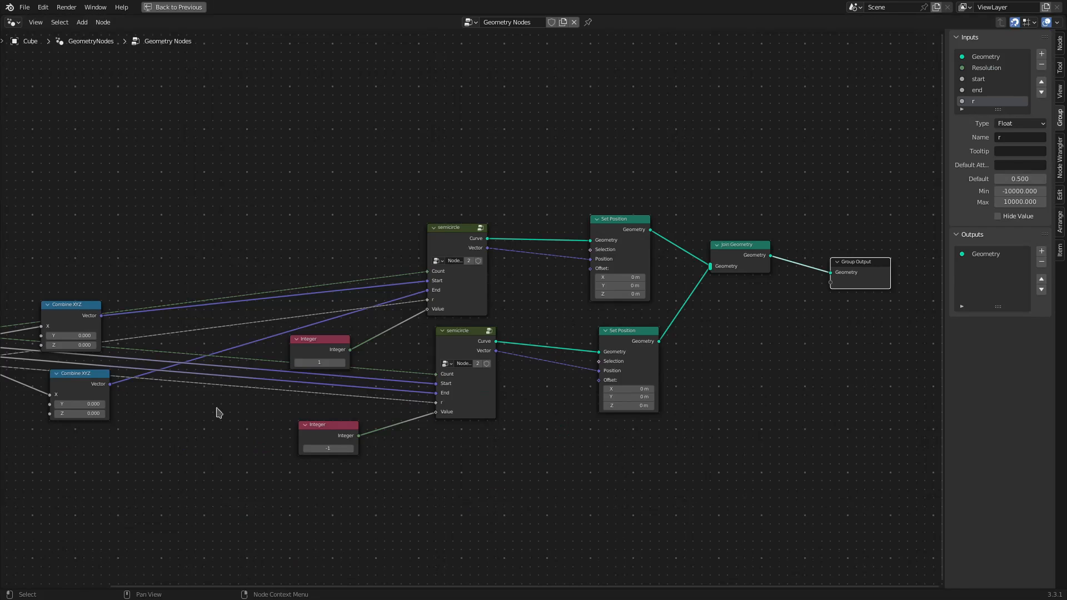
middle_drag(101, 397, 233, 363)
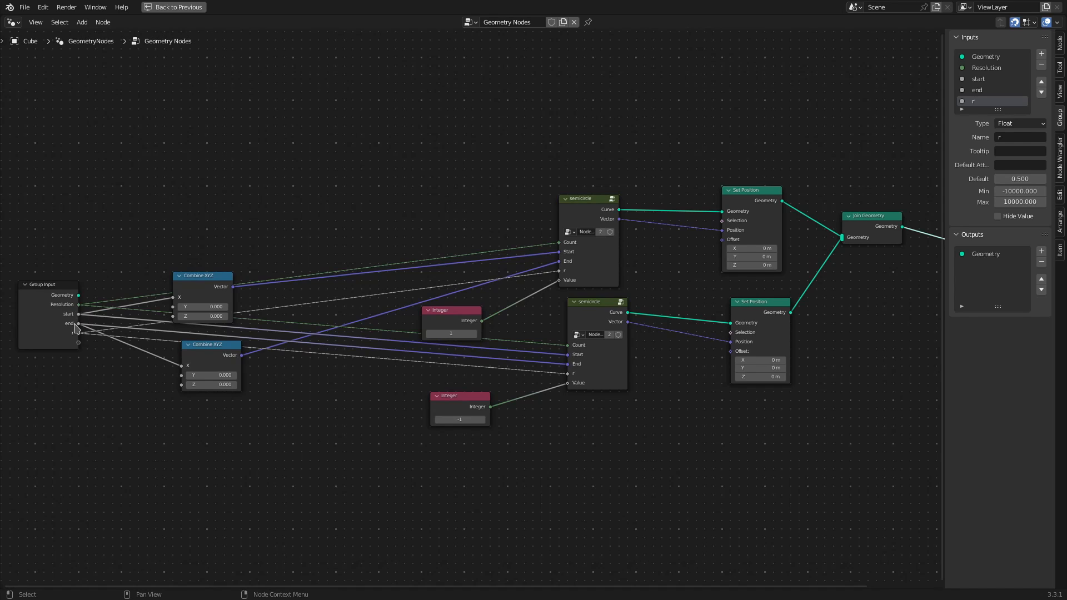
click(1001, 79)
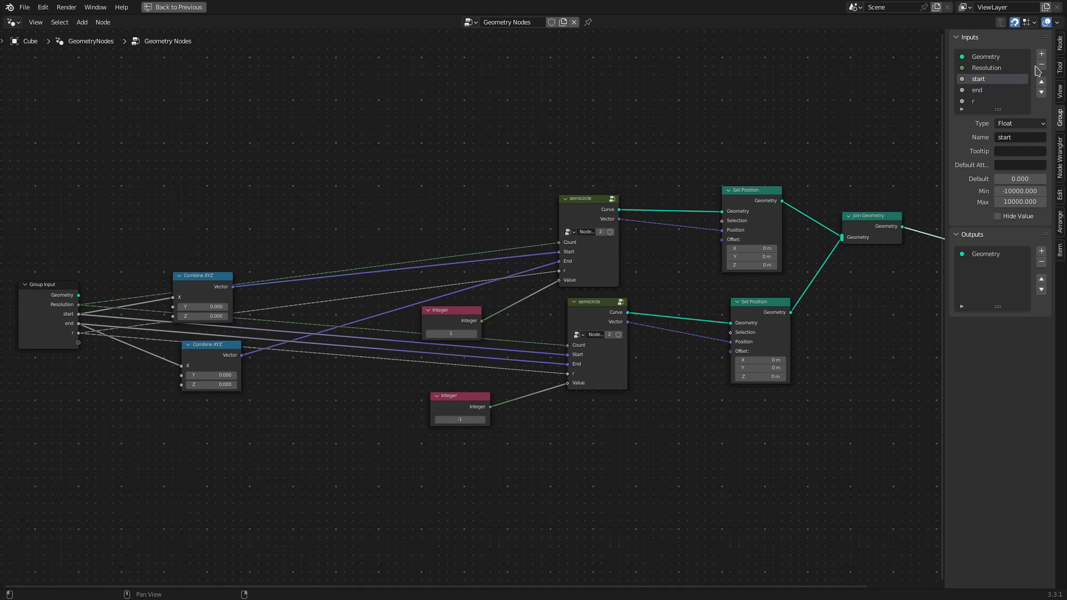
click(1041, 66)
click(1041, 66)
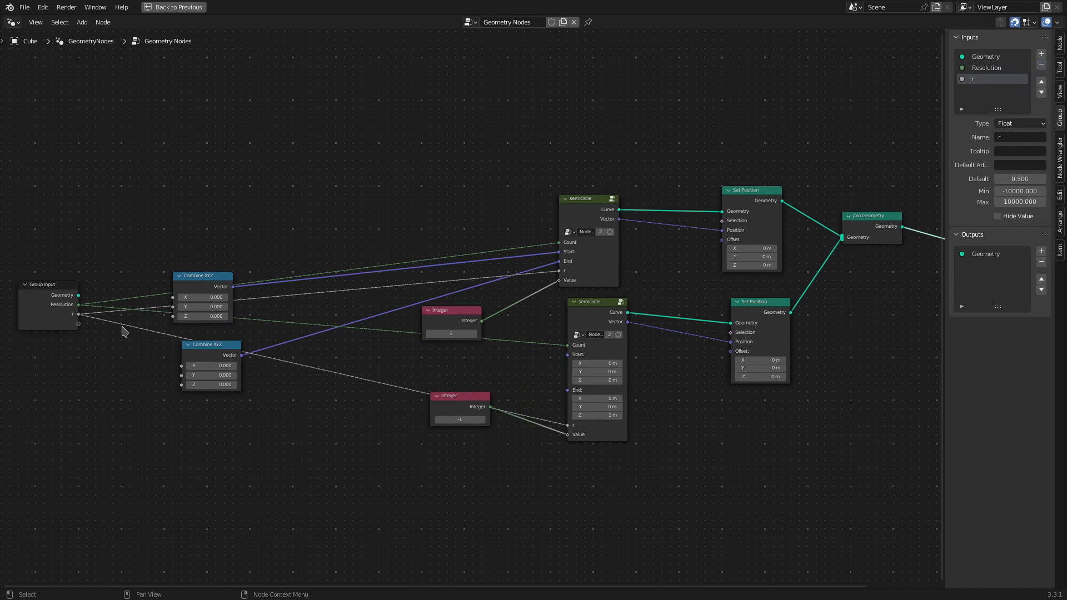
Space the two Combine XYZ nodes apart vertically and connect the Group Input's r to the lower one's X
drag(196, 280, 195, 212)
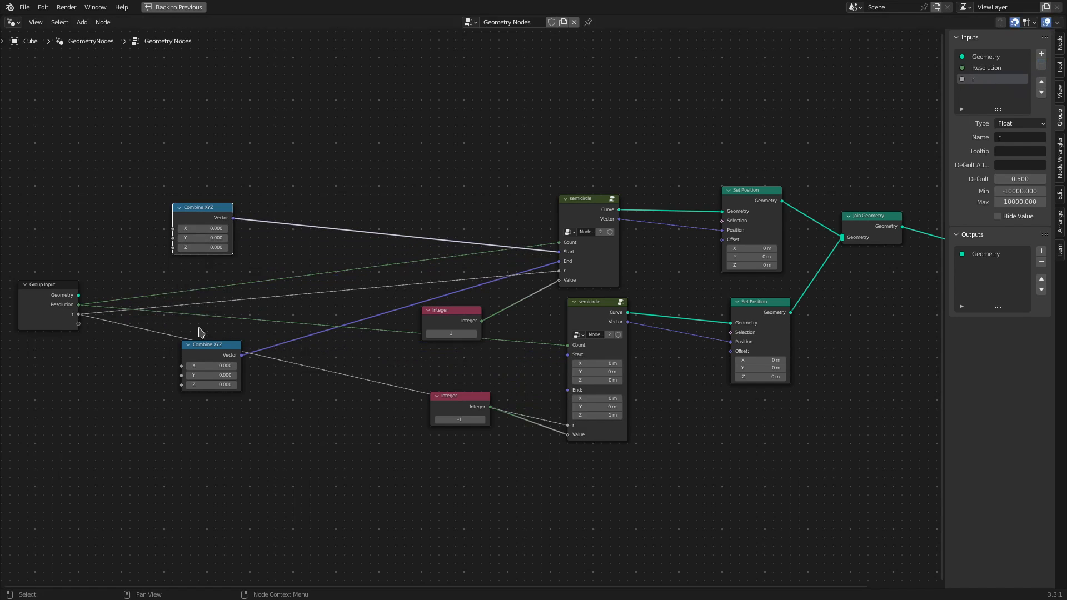
click(201, 356)
drag(201, 356, 193, 373)
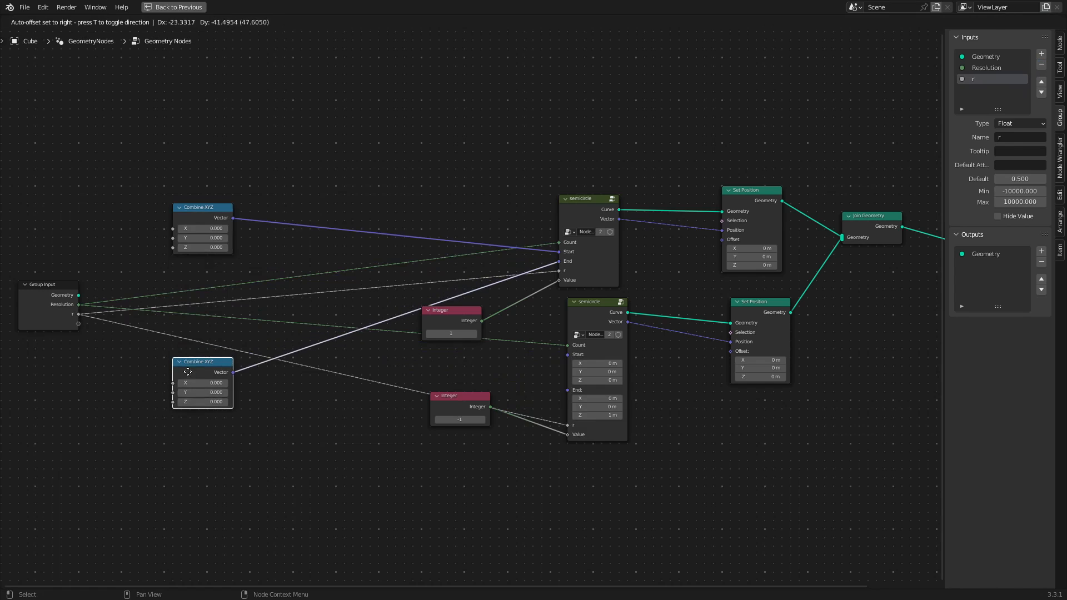
drag(80, 316, 172, 387)
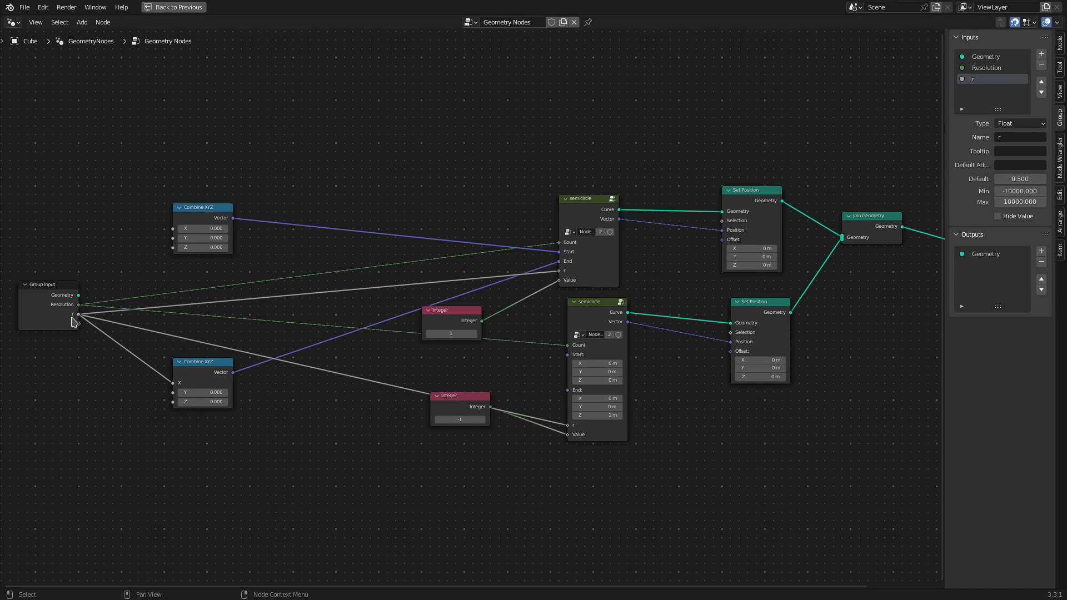
Add a Multiply node that multiplies r by -1 and connect its Value to the upper Combine XYZ's X
drag(78, 315, 111, 247)
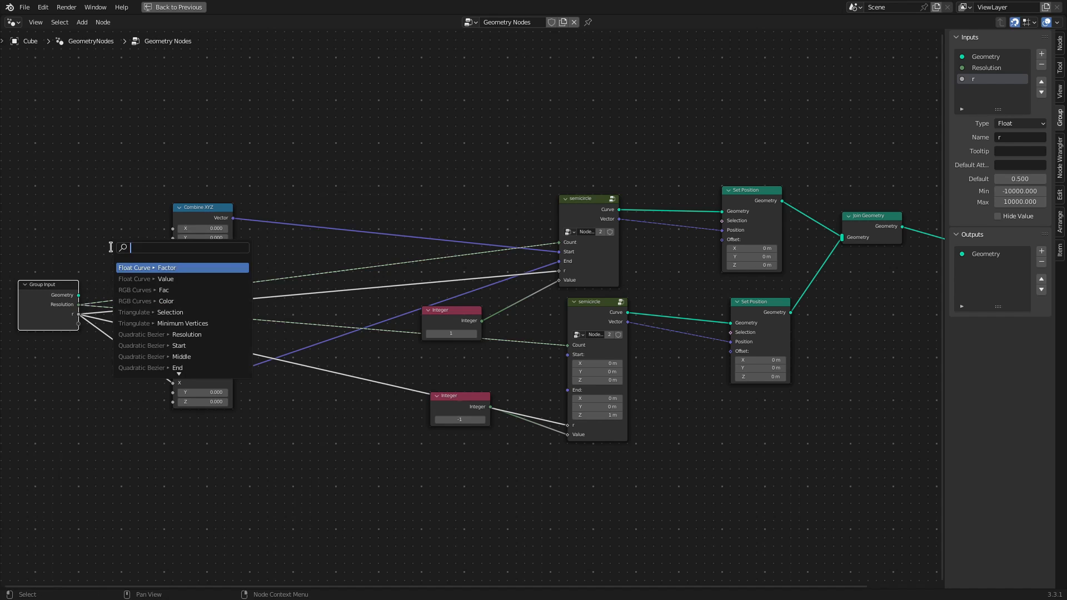
text(mul)
key(Return)
click(121, 225)
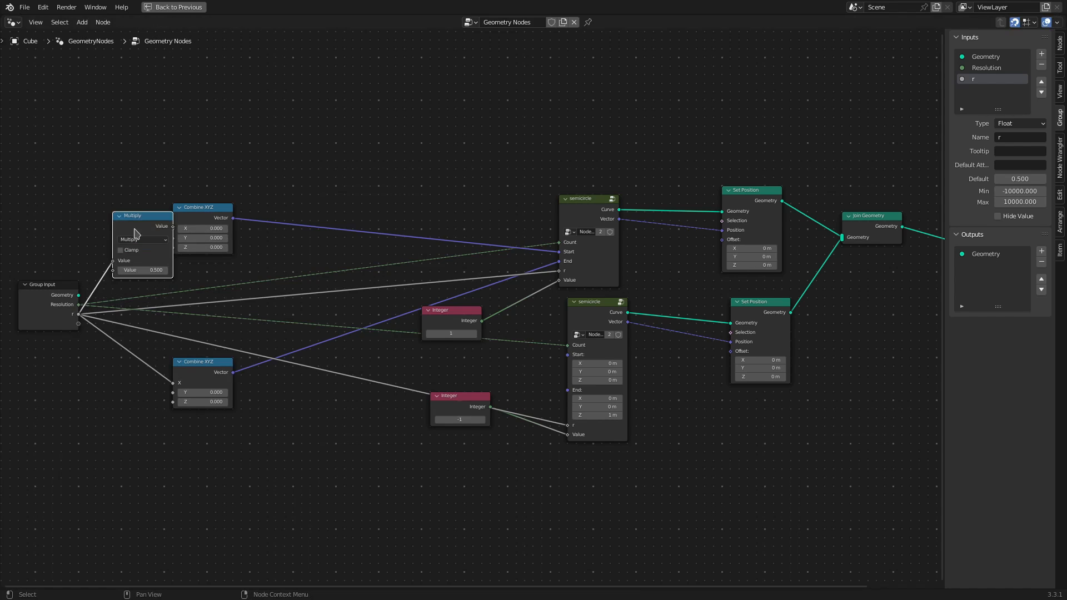
drag(196, 213, 255, 204)
double_click(156, 270)
text(-1)
key(Return)
drag(171, 227, 234, 222)
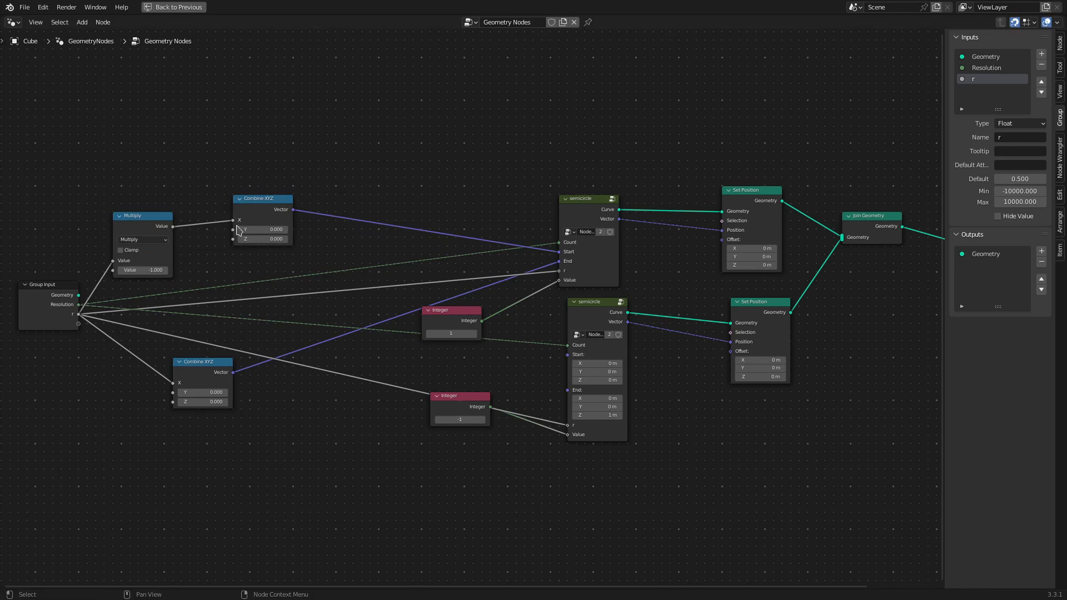
Connect the upper Combine XYZ's Vector to the lower semicircle's Start and the lower Combine XYZ's Vector to its End
key(ctrl+space)
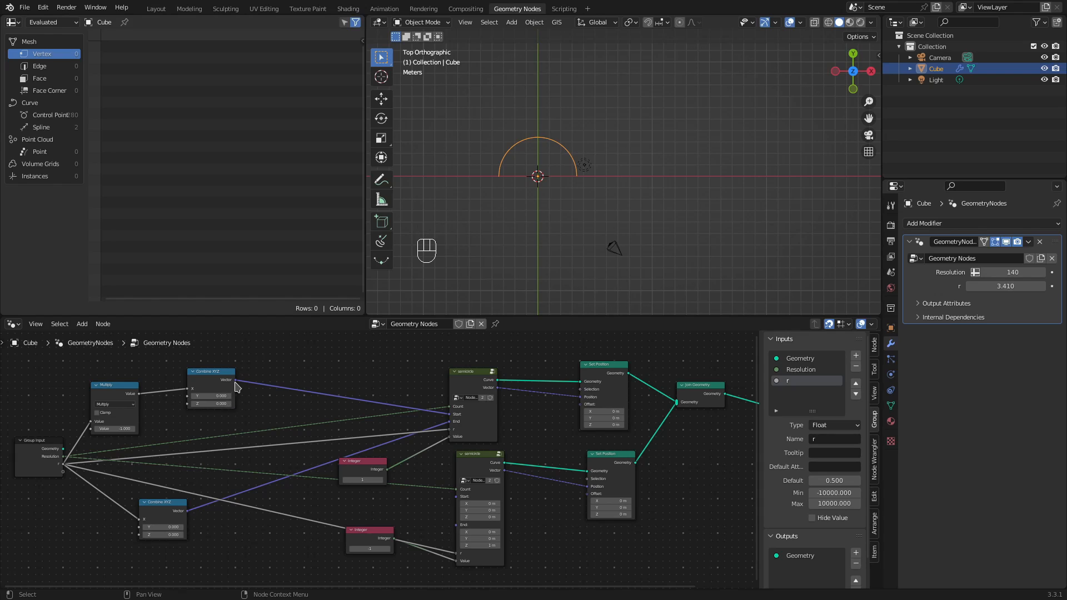
drag(236, 382, 457, 497)
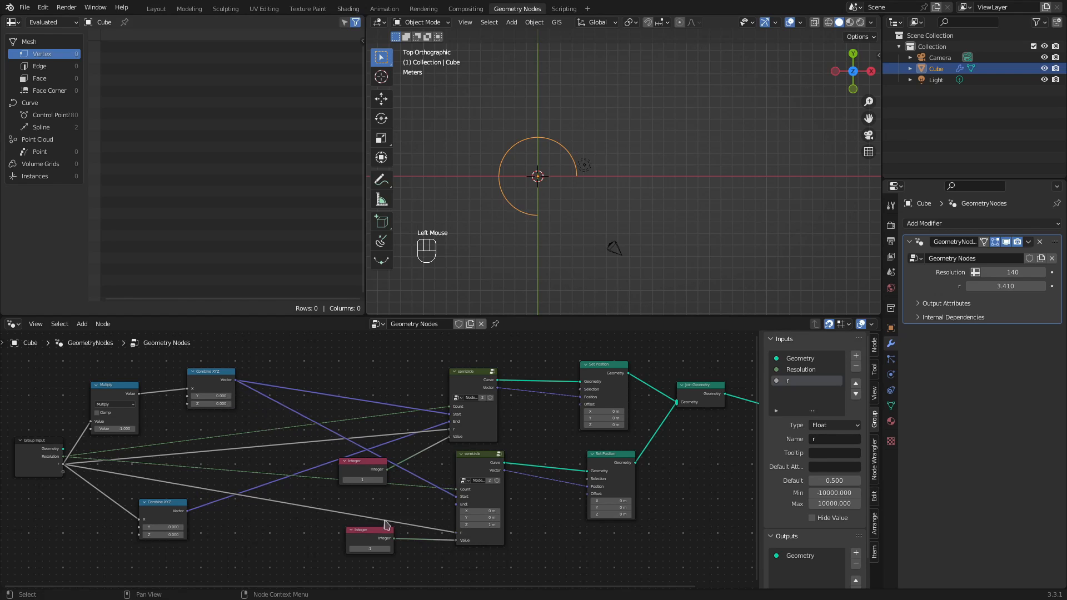
drag(187, 510, 458, 504)
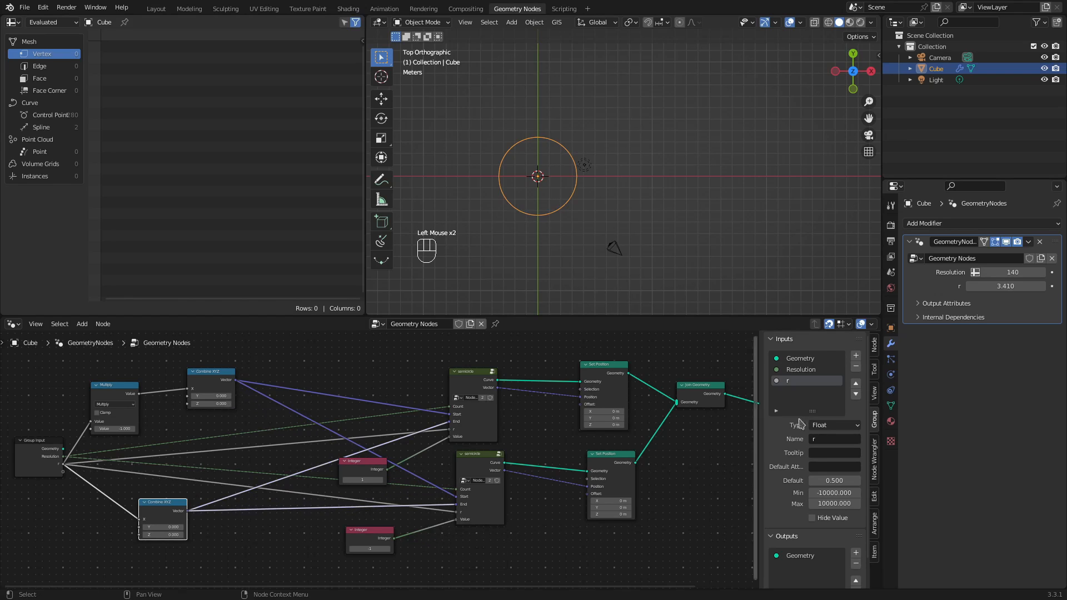
Resize the circle by adjusting the modifier's r, for instance to 6.19
mouse_move(1006, 285)
mouse_down()
mouse_move(1059, 285)
mouse_move(949, 286)
mouse_move(1022, 286)
mouse_move(994, 285)
mouse_up()
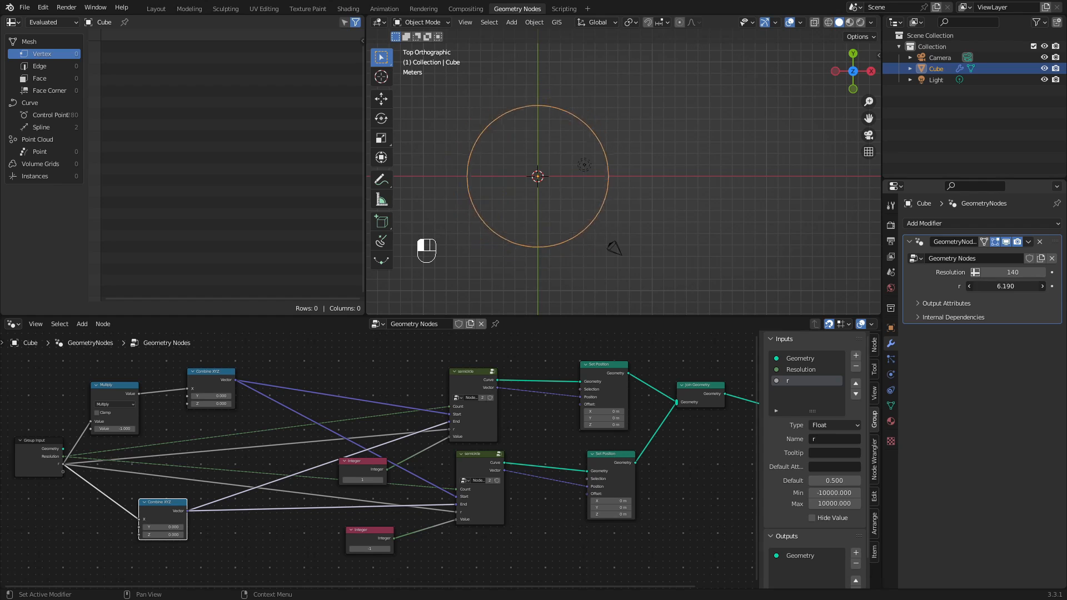
drag(994, 286, 961, 285)
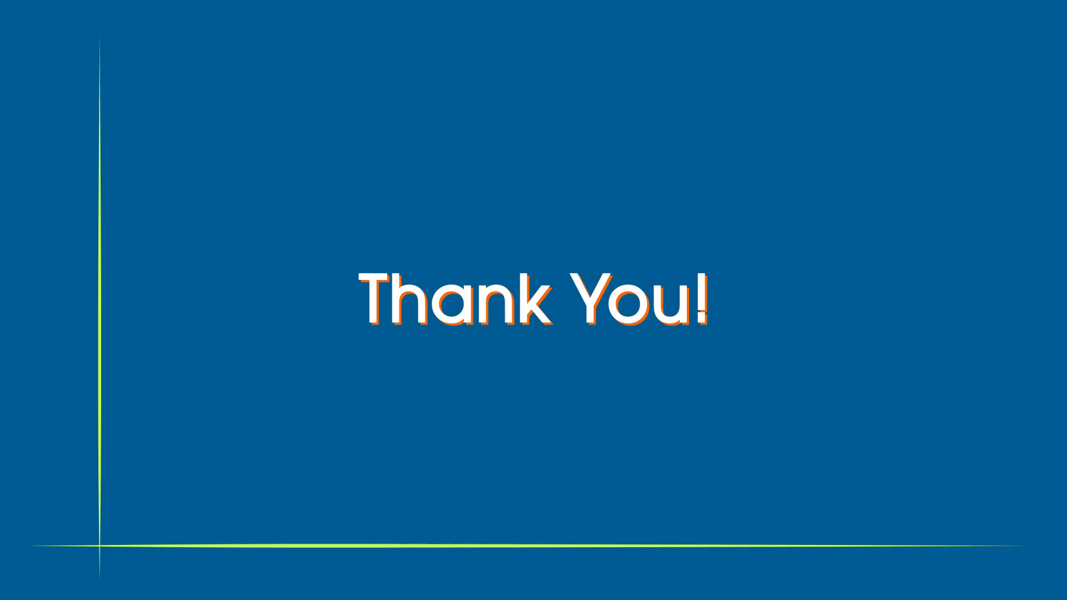